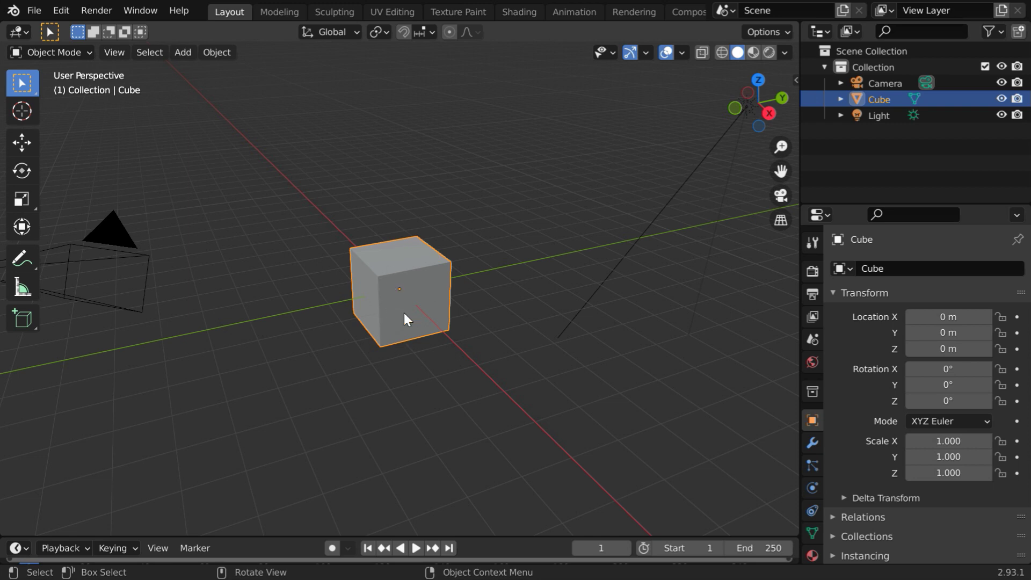
# - Flatten the default cube into a thin plate by setting its Z scale to 0.001
pyautogui.moveTo(472, 339); pyautogui.dragTo(328, 361, button='middle')
pyautogui.scroll(3, 322, 361)
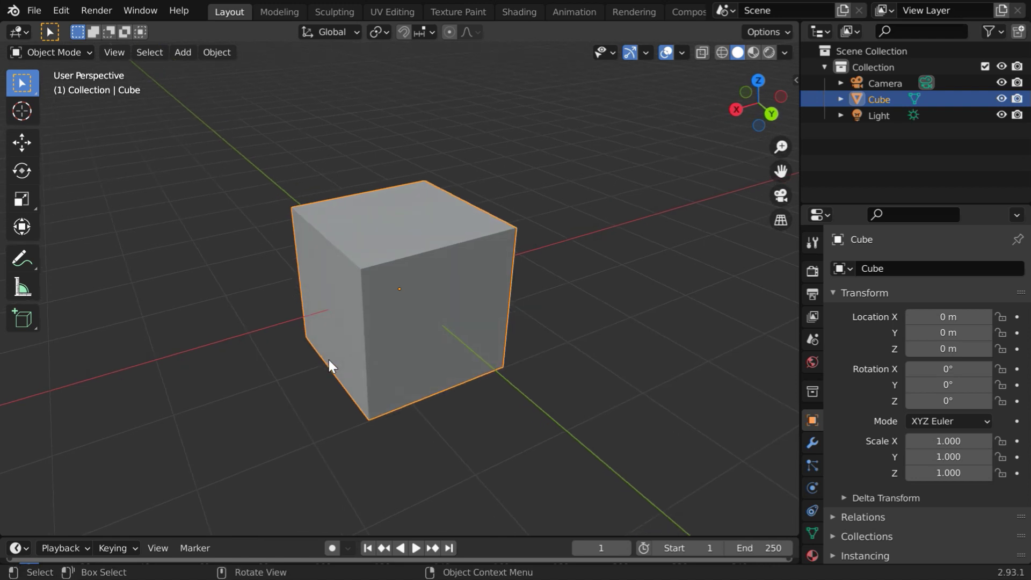
pyautogui.click(952, 475)
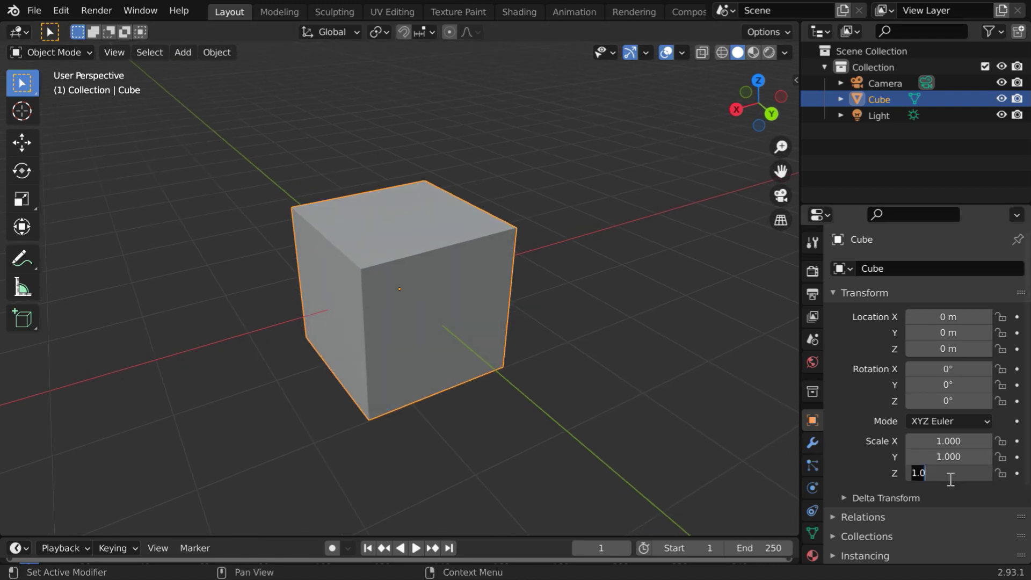
pyautogui.press('BackSpace')
pyautogui.write('.001')
pyautogui.press('Return')
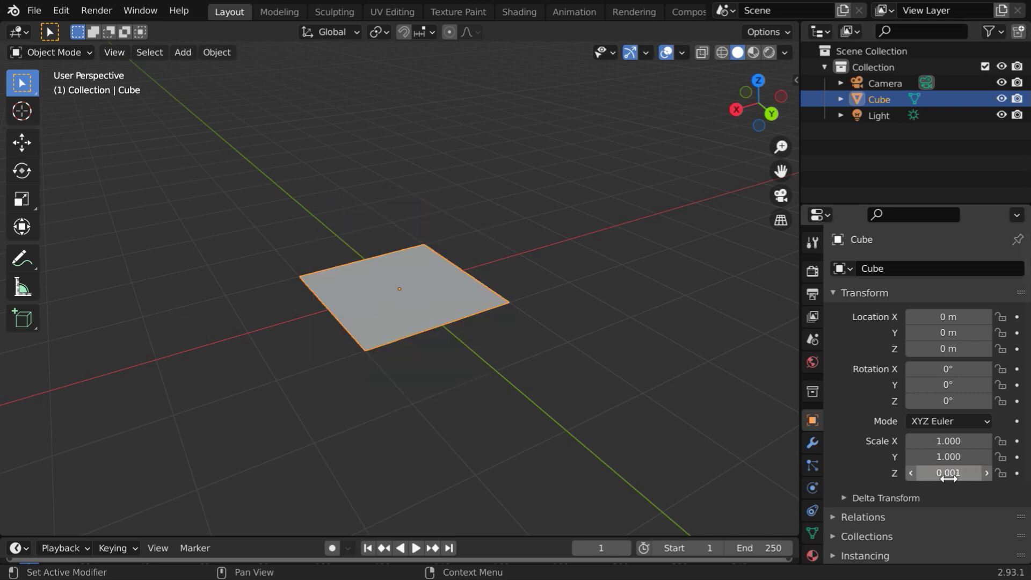
pyautogui.moveTo(448, 340); pyautogui.dragTo(421, 393, button='middle')
pyautogui.scroll(2, 403, 390)
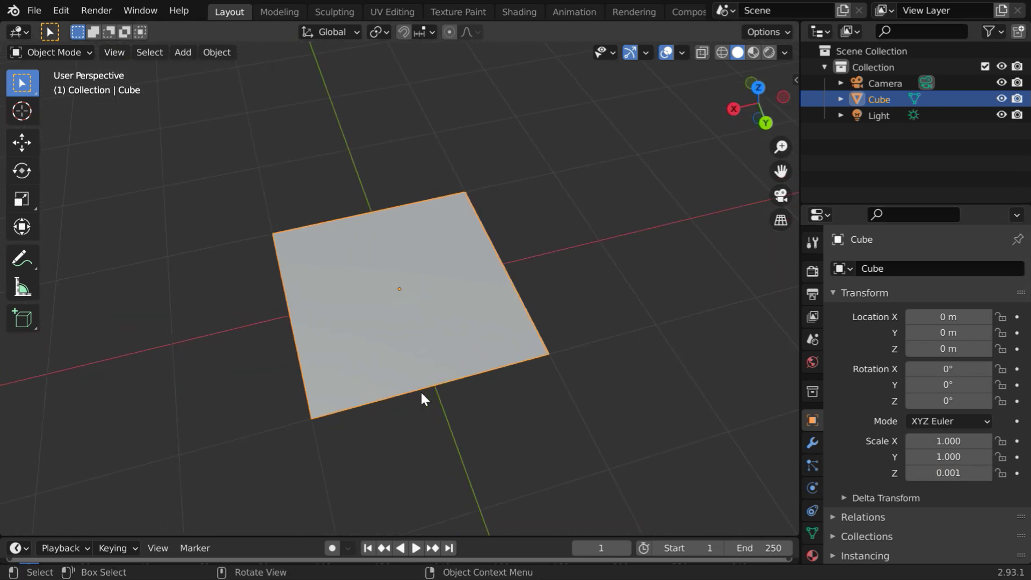
# - Add a Simple Subdivision Surface modifier, apply it, and check the four faces in wireframe
pyautogui.click(811, 443)
pyautogui.click(852, 268)
pyautogui.scroll(-4, 733, 499)
pyautogui.click(736, 490)
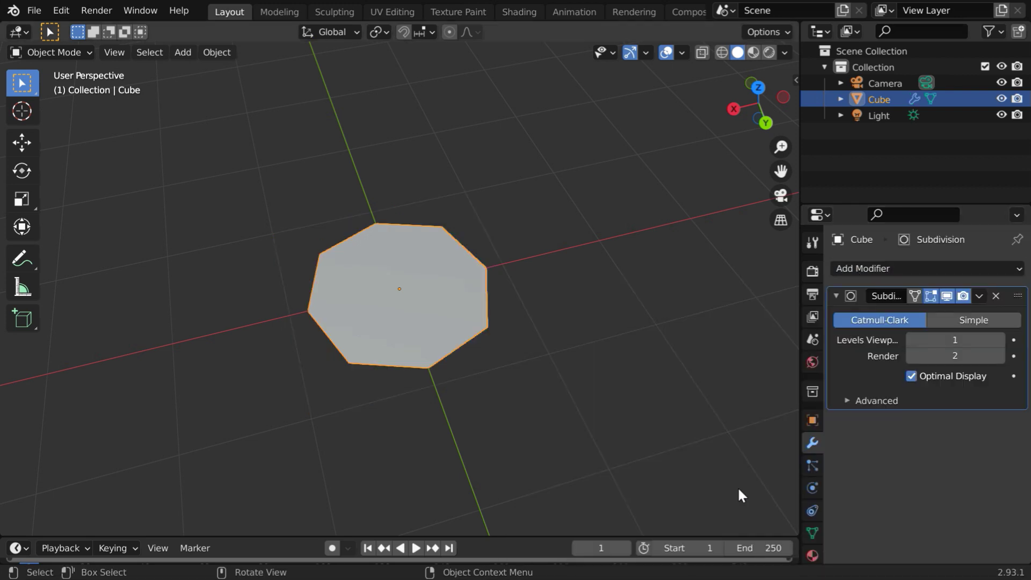
pyautogui.click(969, 318)
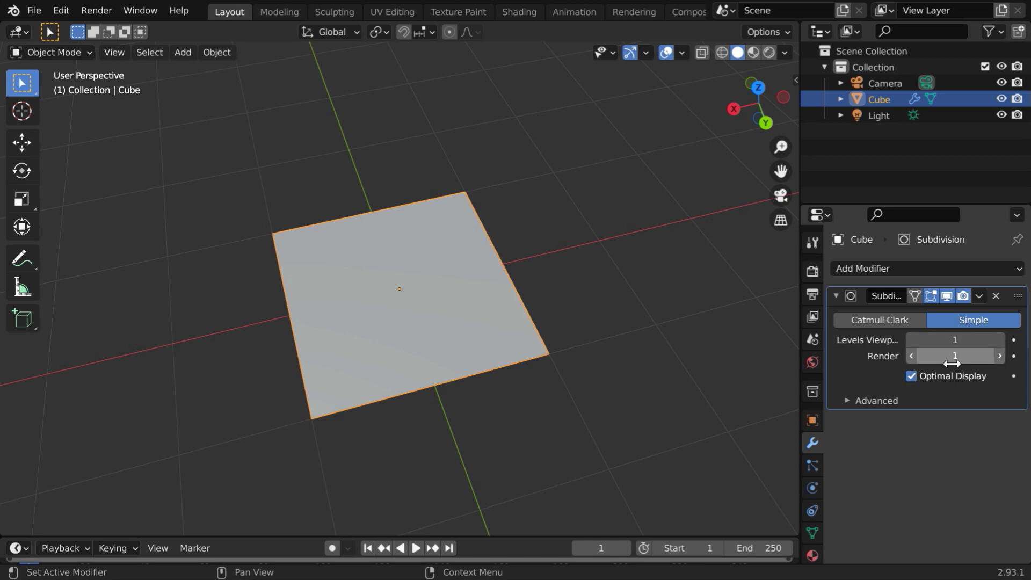
pyautogui.click(977, 297)
pyautogui.click(902, 315)
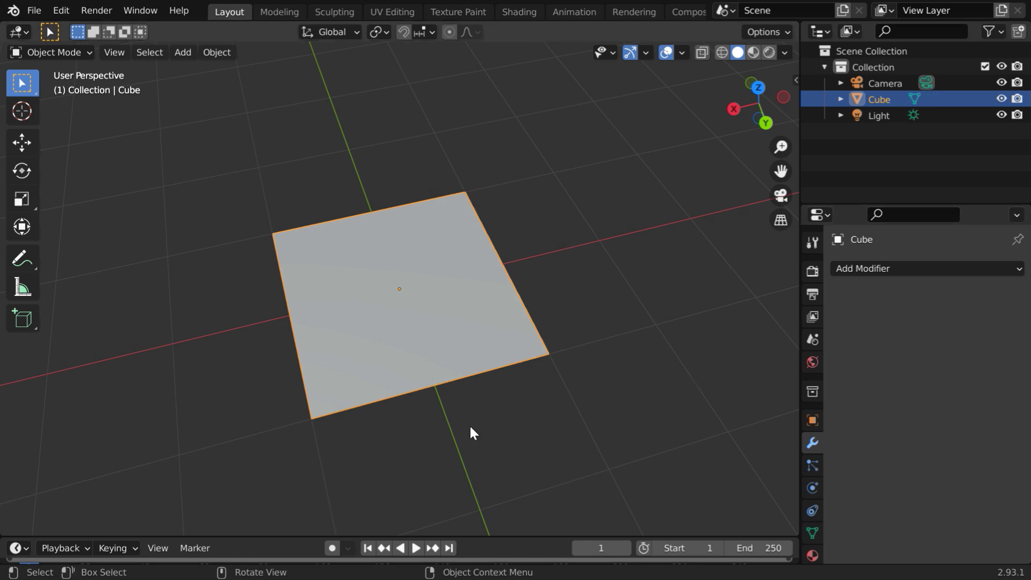
pyautogui.click(721, 52)
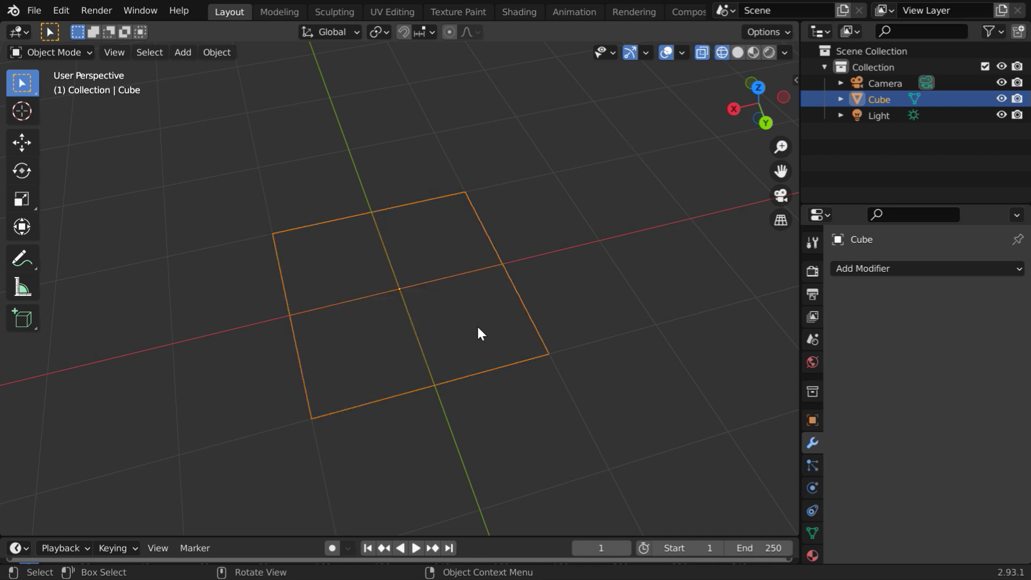
pyautogui.click(737, 53)
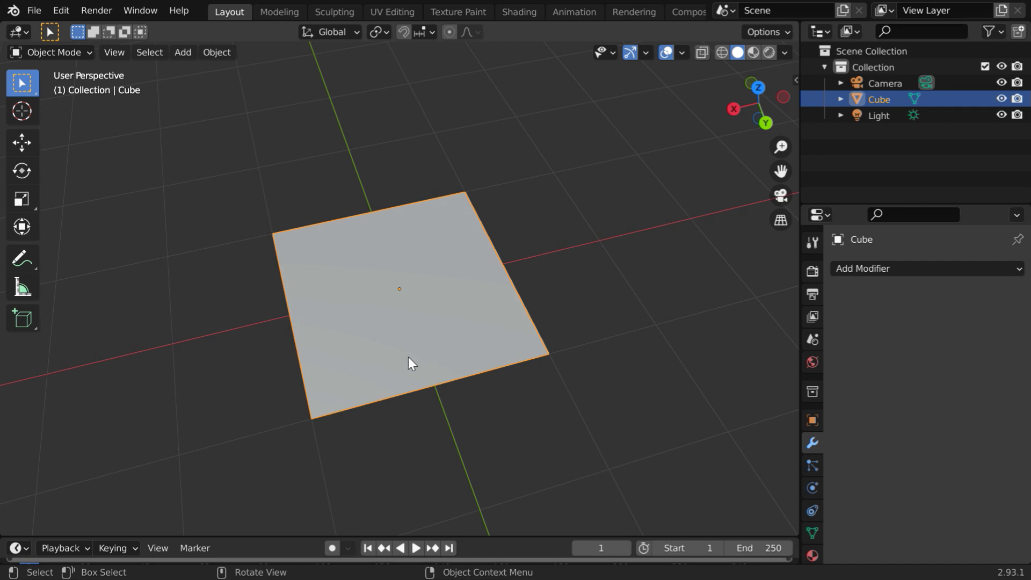
# - Switch the viewport to Rendered shading with Scene World lighting turned off
pyautogui.click(768, 53)
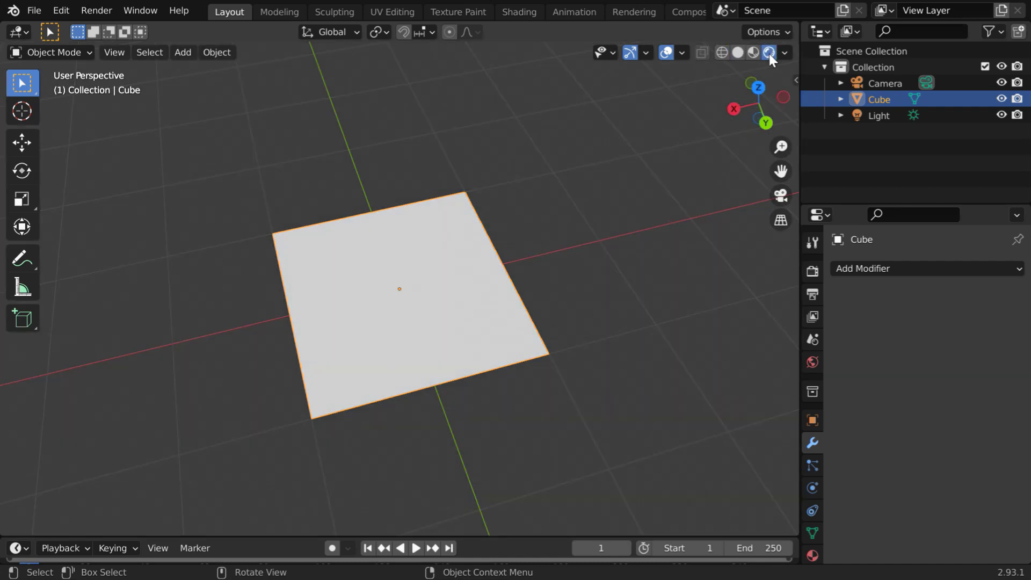
pyautogui.click(784, 52)
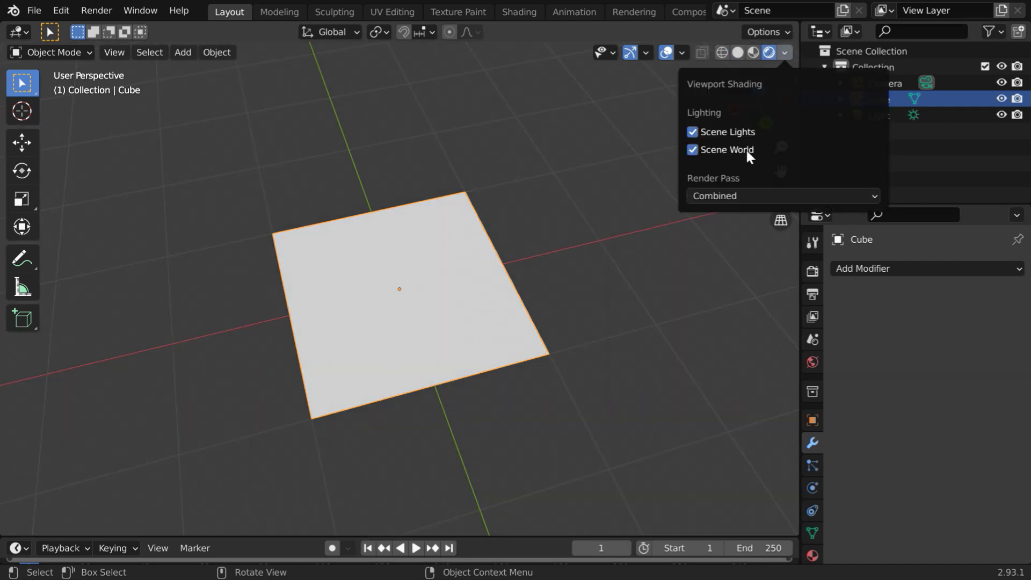
pyautogui.click(693, 150)
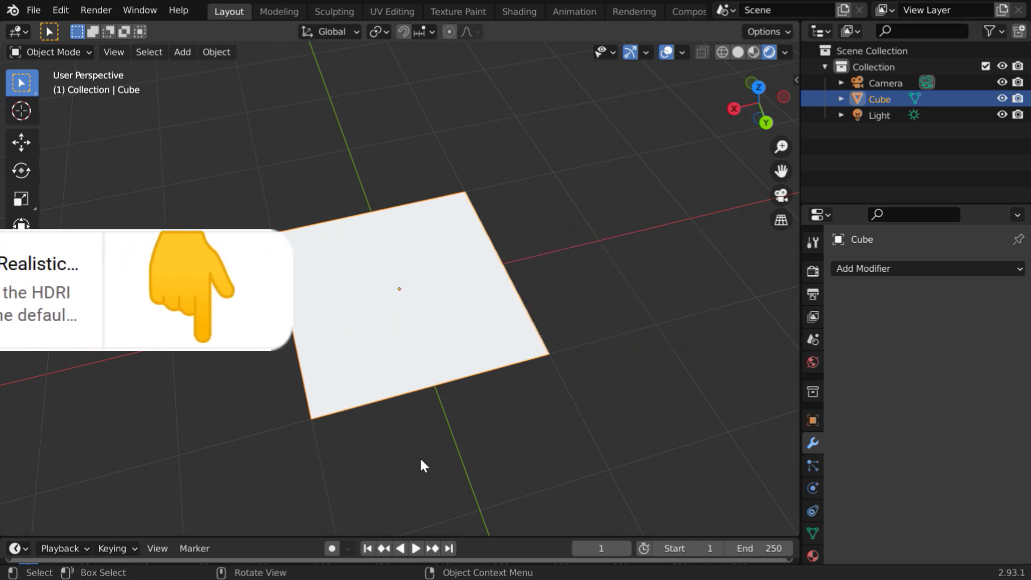
# - Split the window vertically and turn the left half into a UV Editor
pyautogui.rightClick(279, 536)
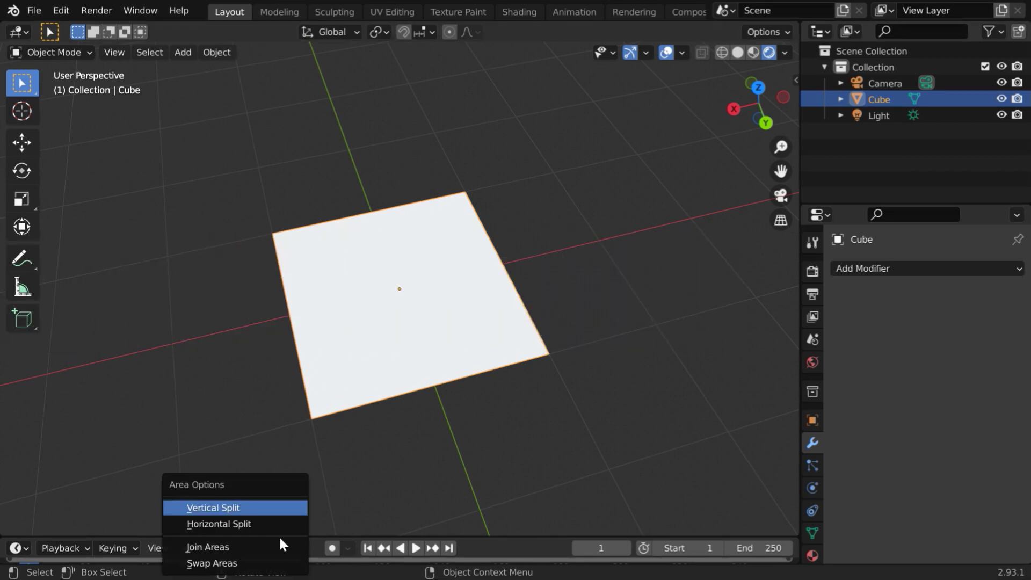
pyautogui.click(269, 509)
pyautogui.click(371, 460)
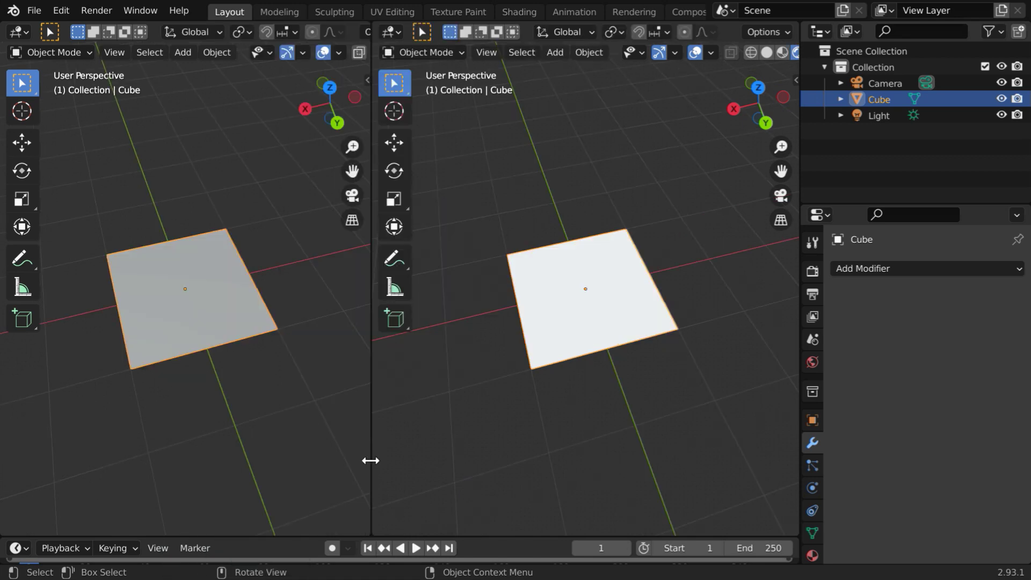
pyautogui.moveTo(370, 460); pyautogui.dragTo(499, 449)
pyautogui.scroll(3, 532, 446)
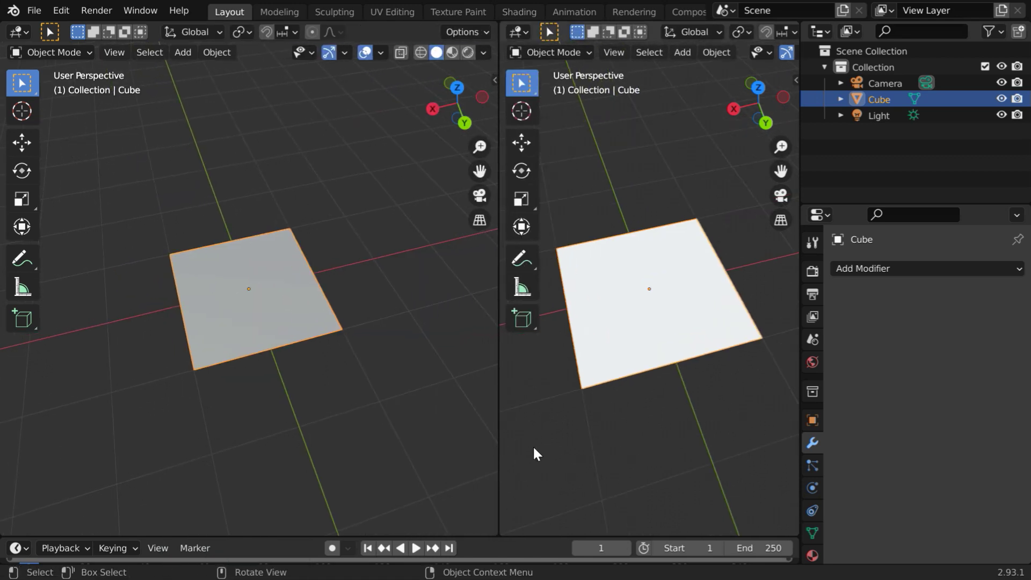
pyautogui.click(20, 33)
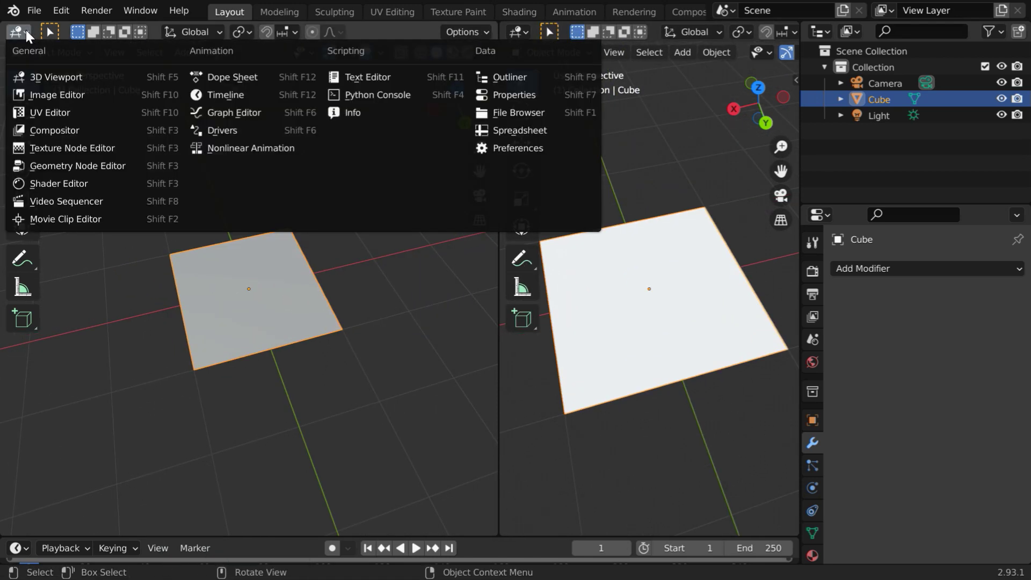
pyautogui.click(44, 111)
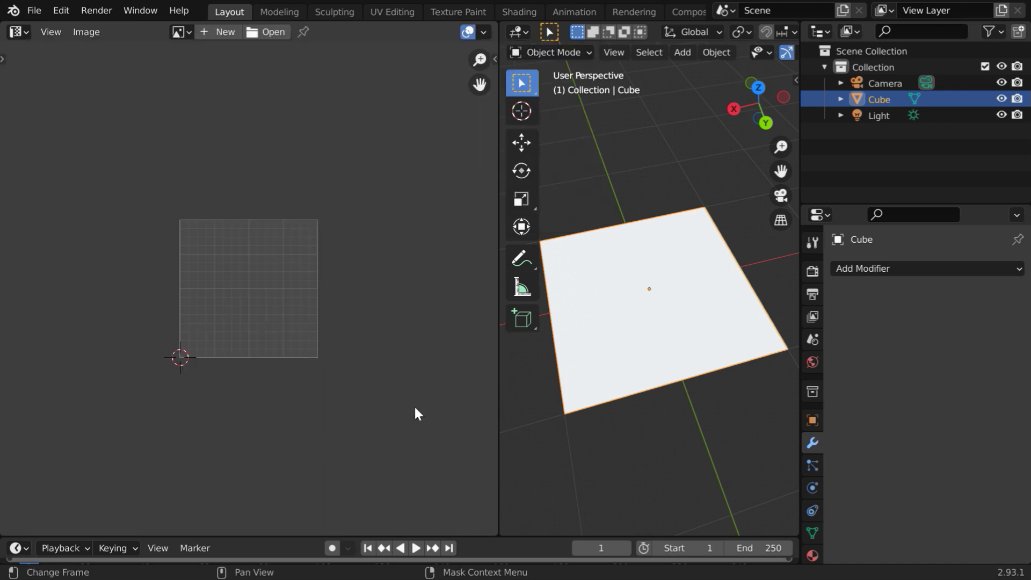
# - Enter Edit Mode, switch to face select, and box-select the plane's four faces
pyautogui.click(559, 52)
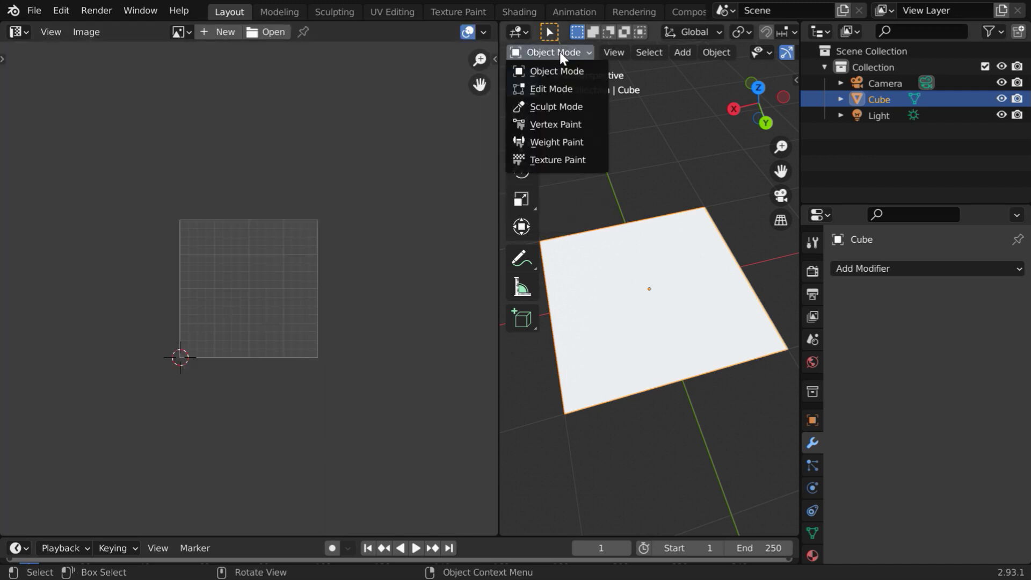
pyautogui.click(559, 87)
pyautogui.hotkey('alt', 'a')
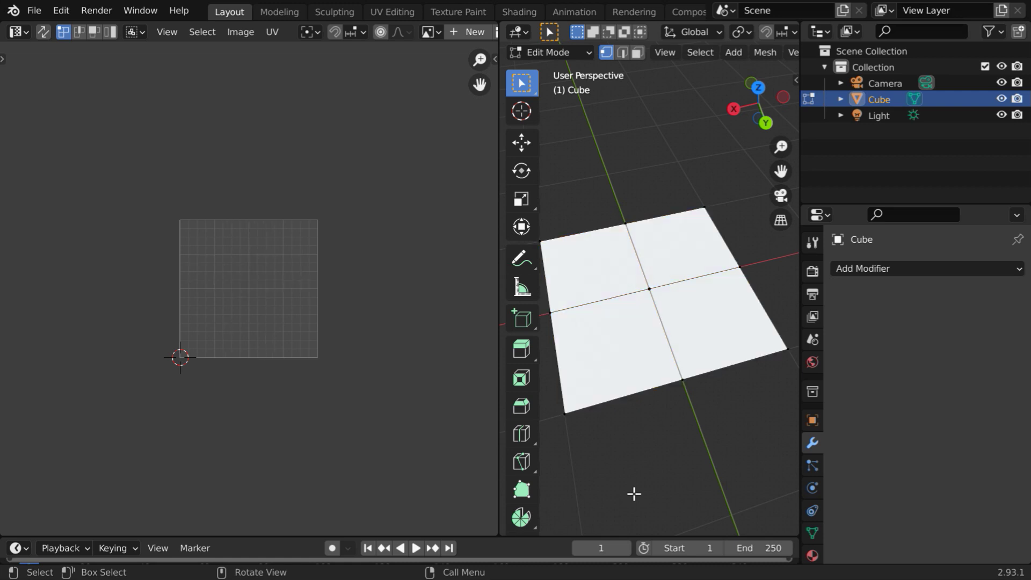
pyautogui.click(638, 56)
pyautogui.moveTo(622, 271); pyautogui.dragTo(693, 331)
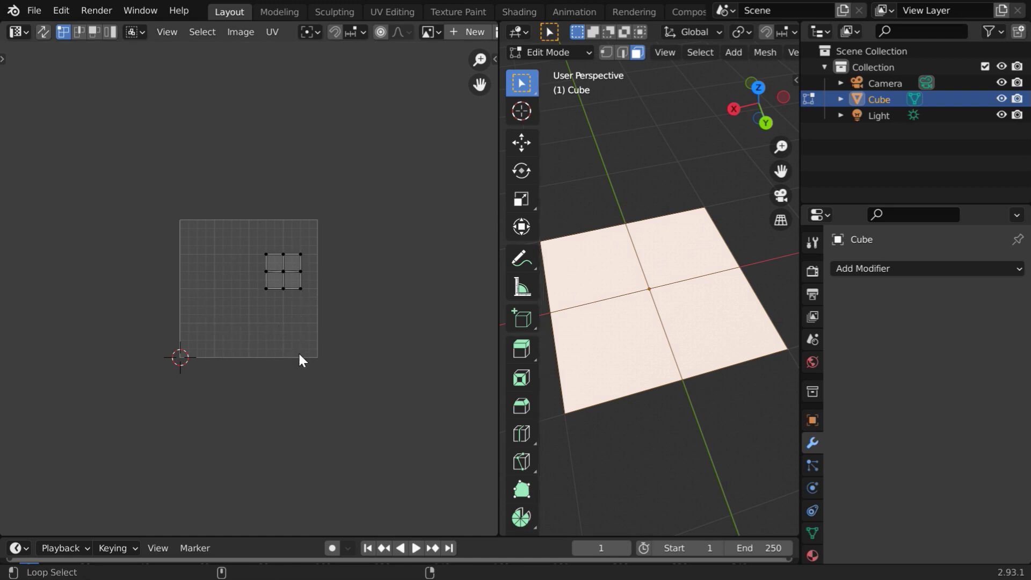
pyautogui.hotkey('alt', 'Tab')
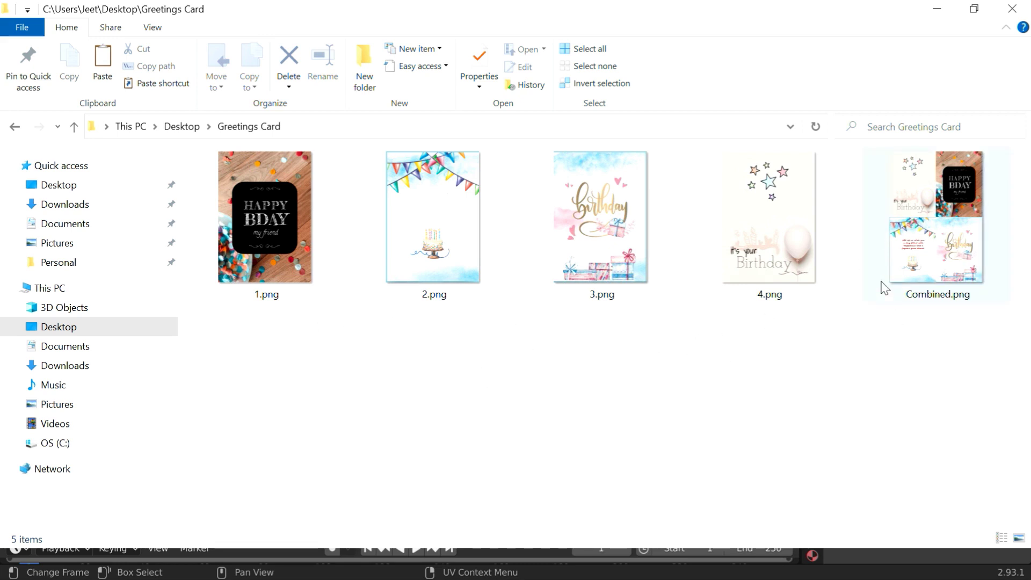
pyautogui.click(923, 275)
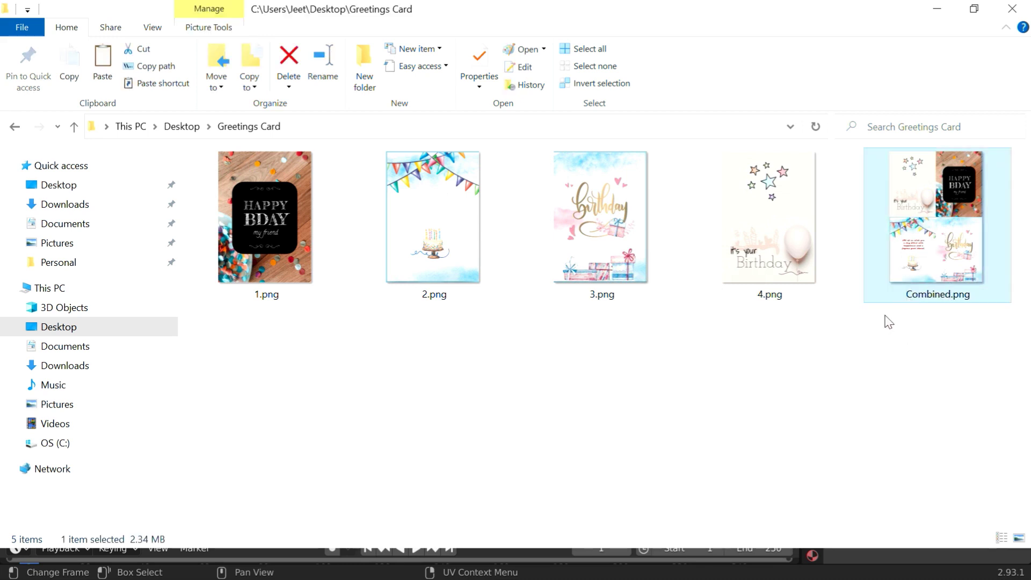
# - Open Combined.png from Desktop > Greetings Card in the UV editor
pyautogui.hotkey('alt', 'Tab')
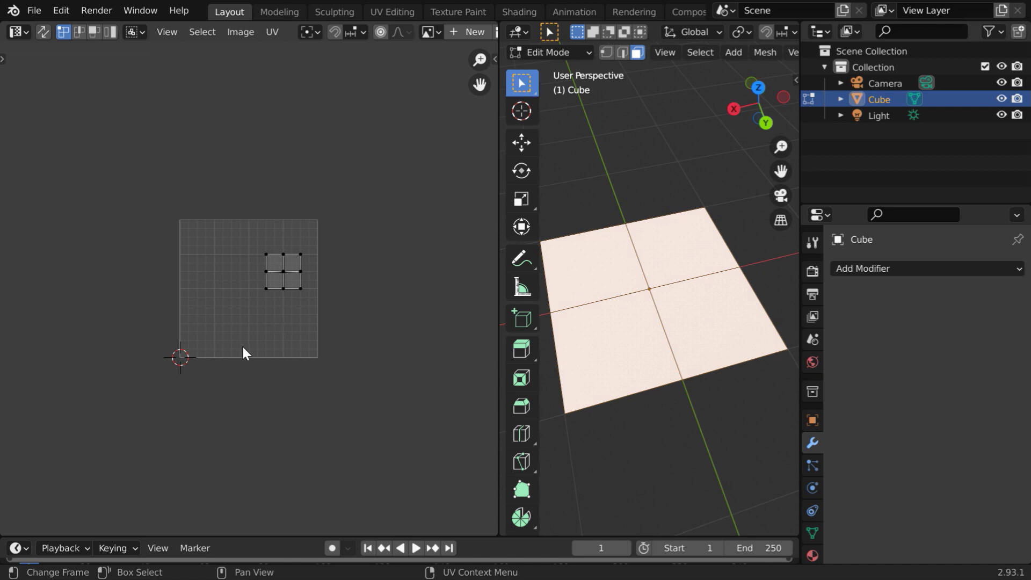
pyautogui.click(240, 34)
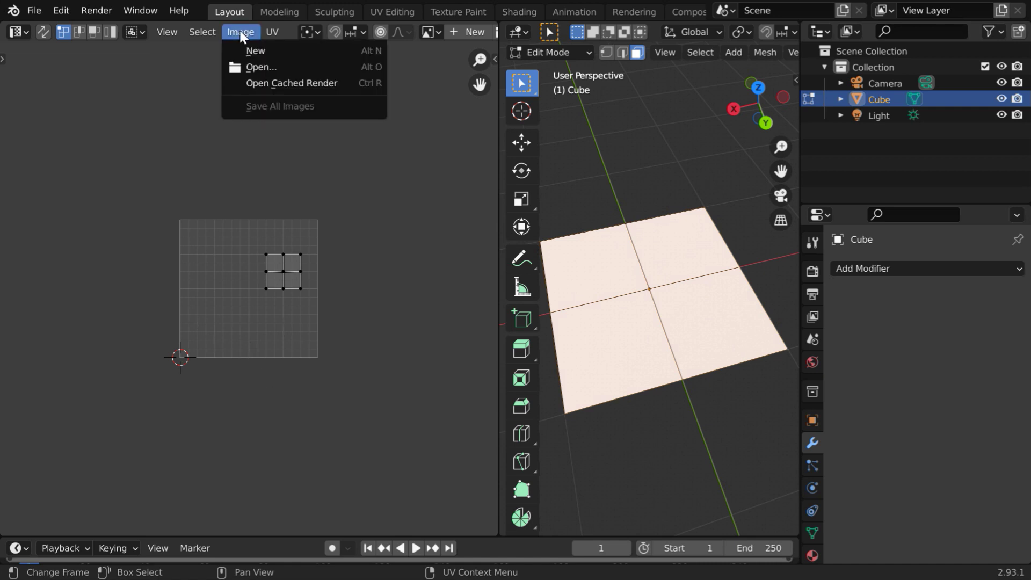
pyautogui.click(253, 67)
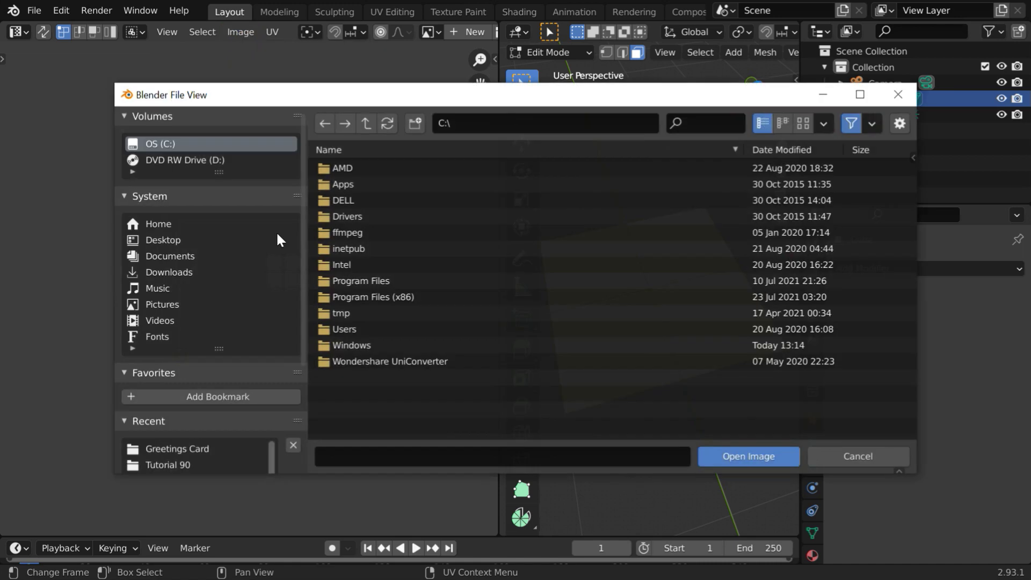
pyautogui.click(172, 240)
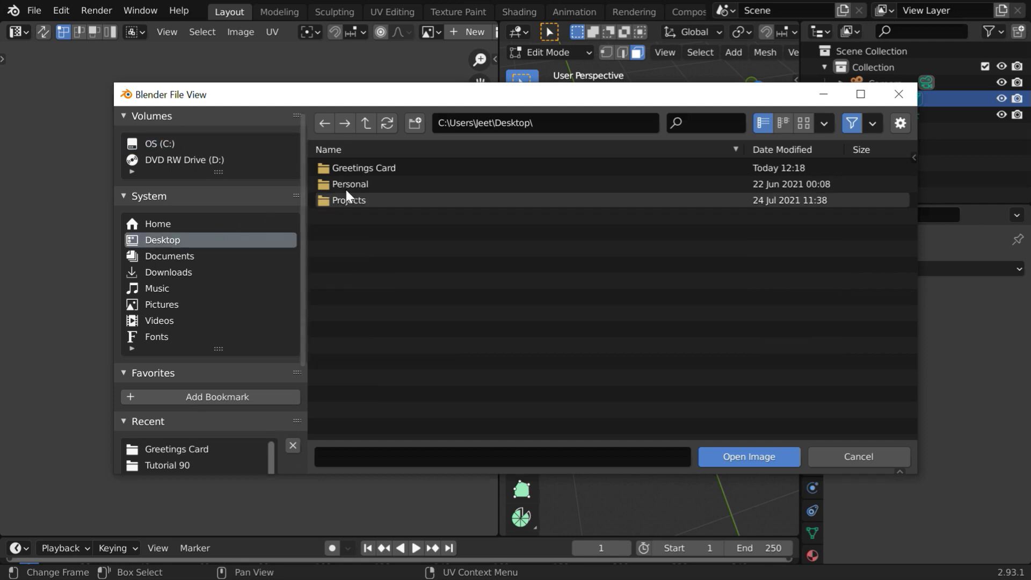
pyautogui.click(363, 170)
pyautogui.click(385, 232)
pyautogui.click(735, 456)
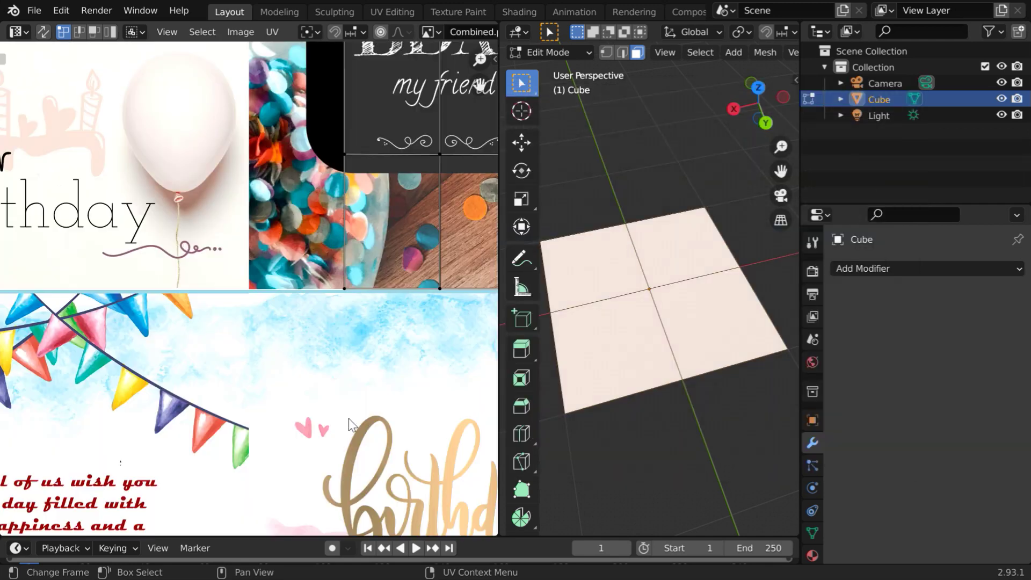
# - Select all the UVs and move them over the image's left card panel
pyautogui.scroll(-3, 273, 387)
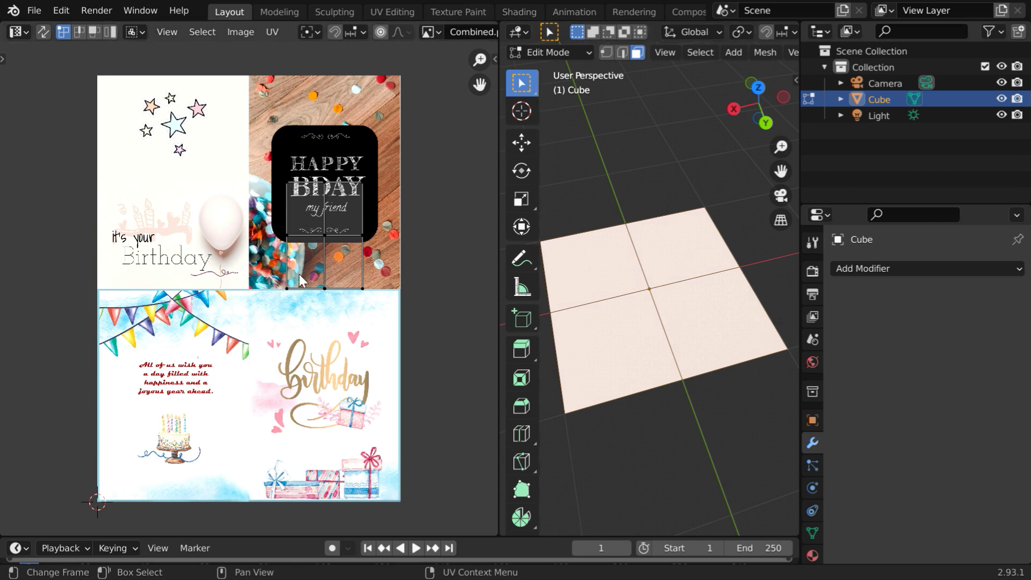
pyautogui.press('a')
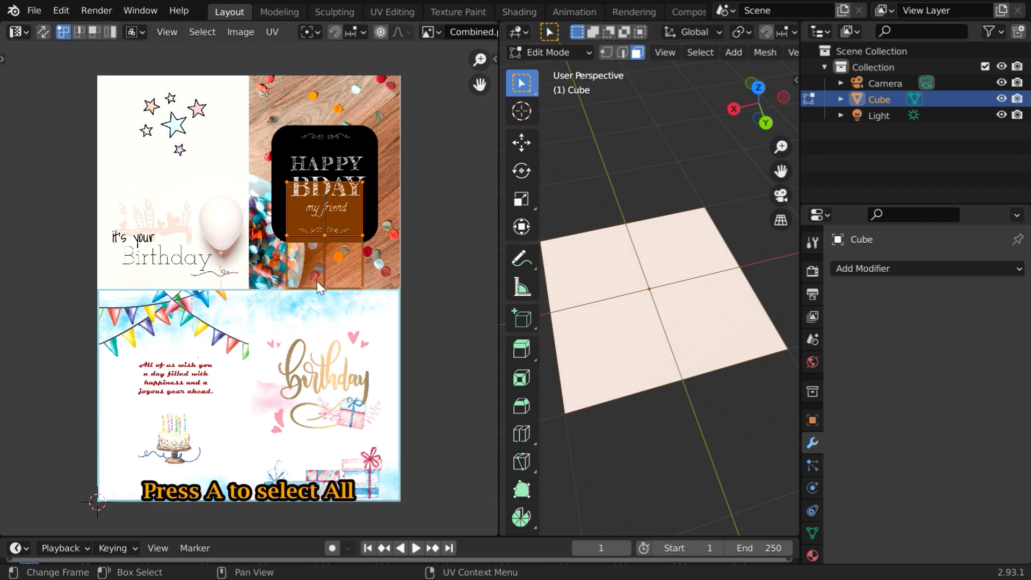
pyautogui.press('g')
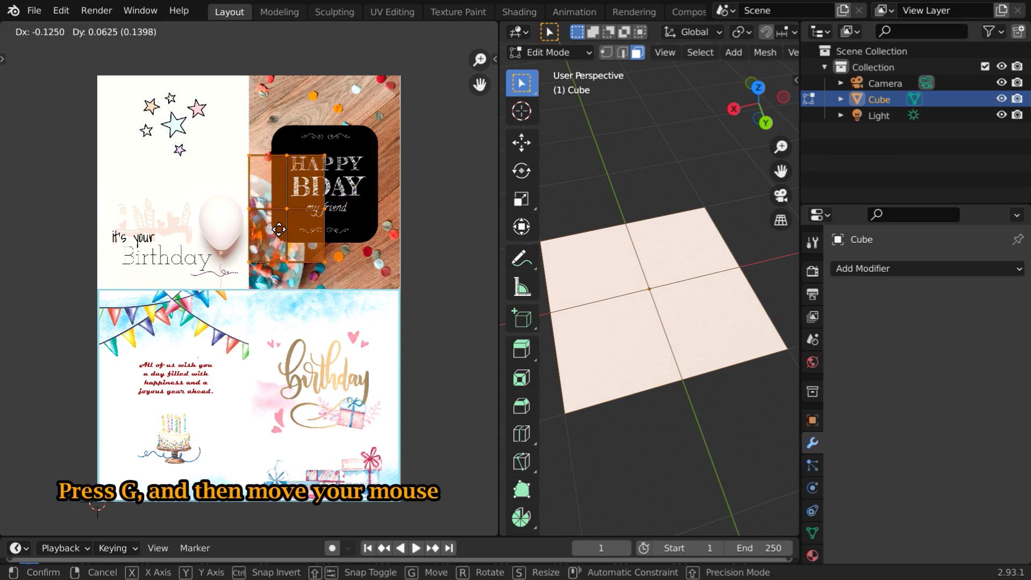
pyautogui.click(245, 224)
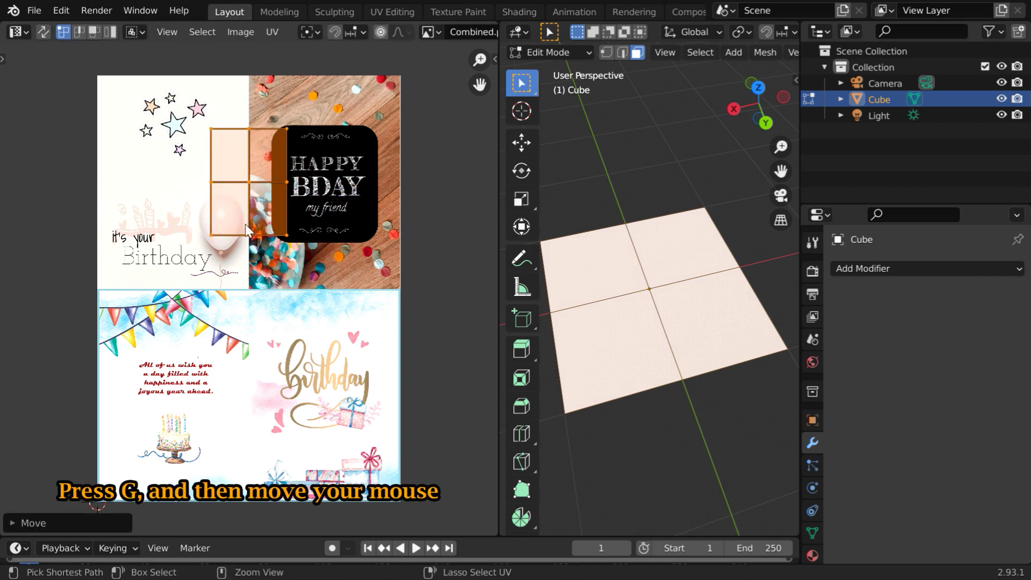
pyautogui.press('g')
# - Scale the UVs along X to the image width and along Y to the top half
pyautogui.press('s')
pyautogui.press('x')
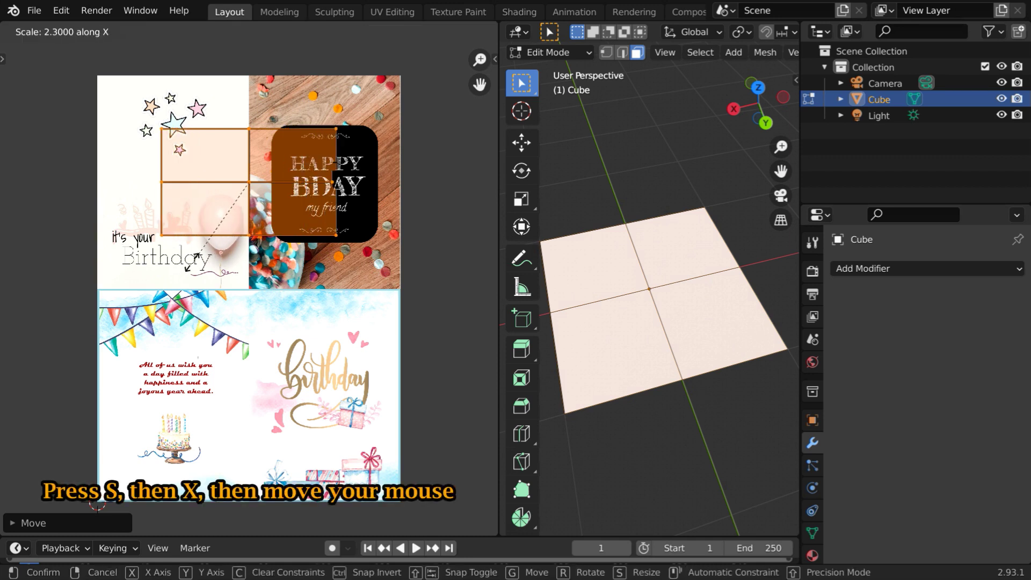
pyautogui.click(140, 303)
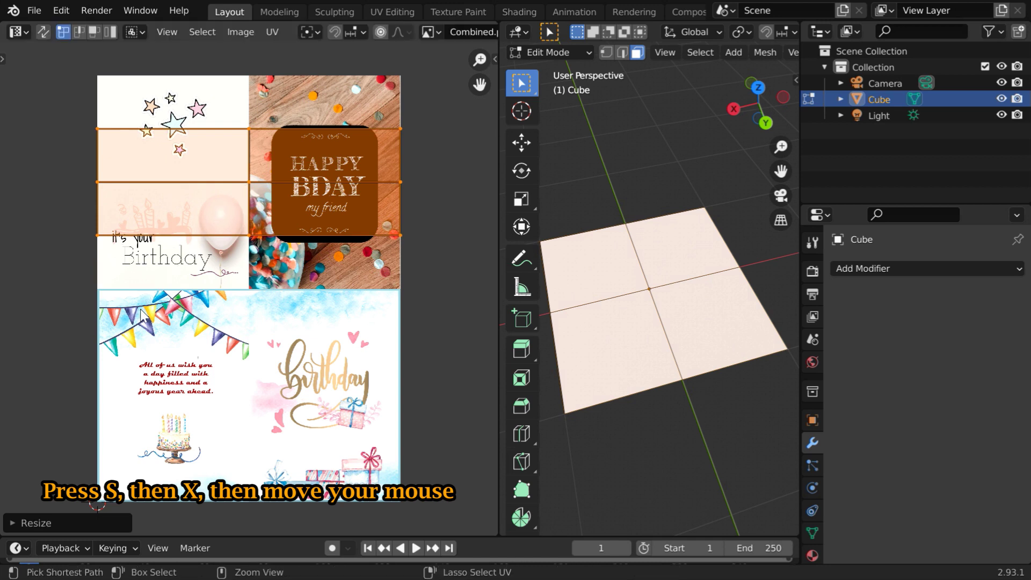
pyautogui.press('s')
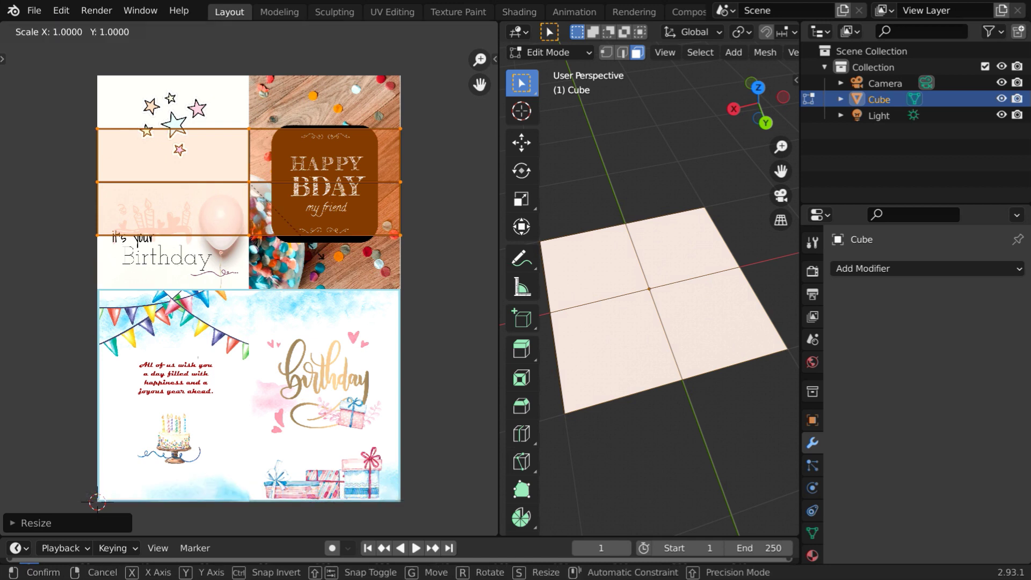
pyautogui.press('y')
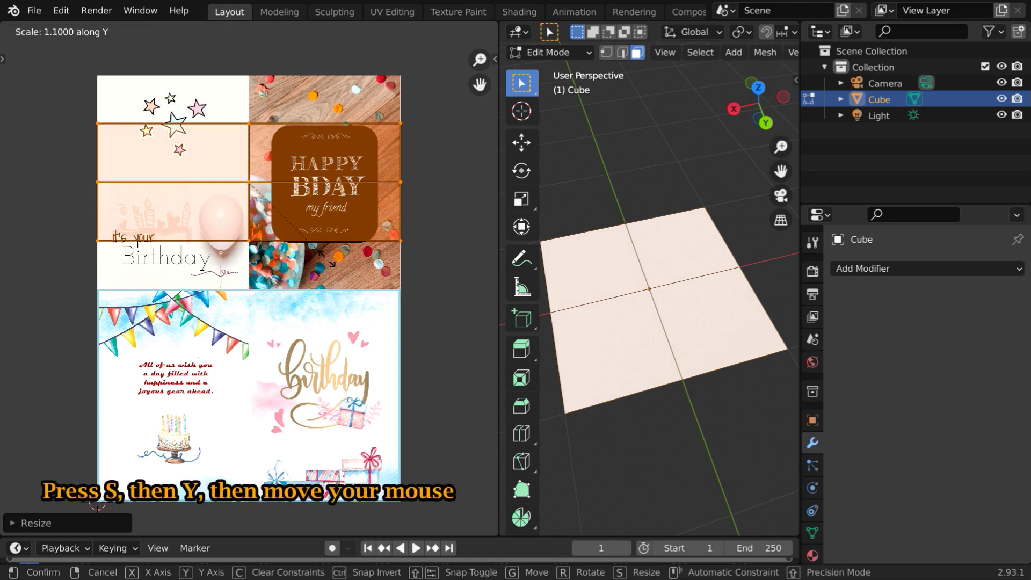
pyautogui.click(358, 333)
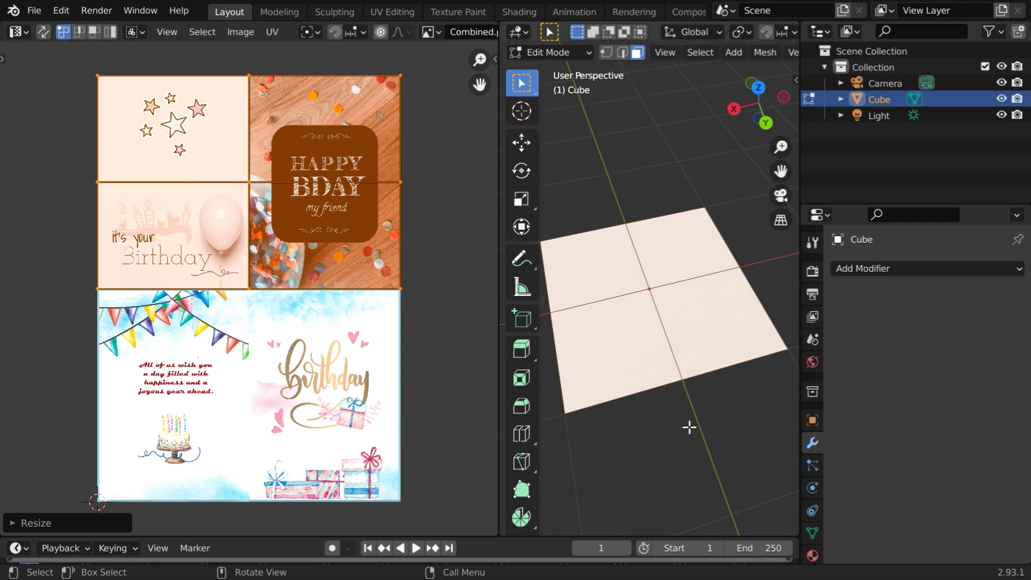
# - Select the plane's underside faces and move their UVs onto the image's lower half
pyautogui.hotkey('alt', 'a')
pyautogui.moveTo(660, 444); pyautogui.dragTo(651, 288, button='middle')
pyautogui.moveTo(619, 258); pyautogui.dragTo(679, 324)
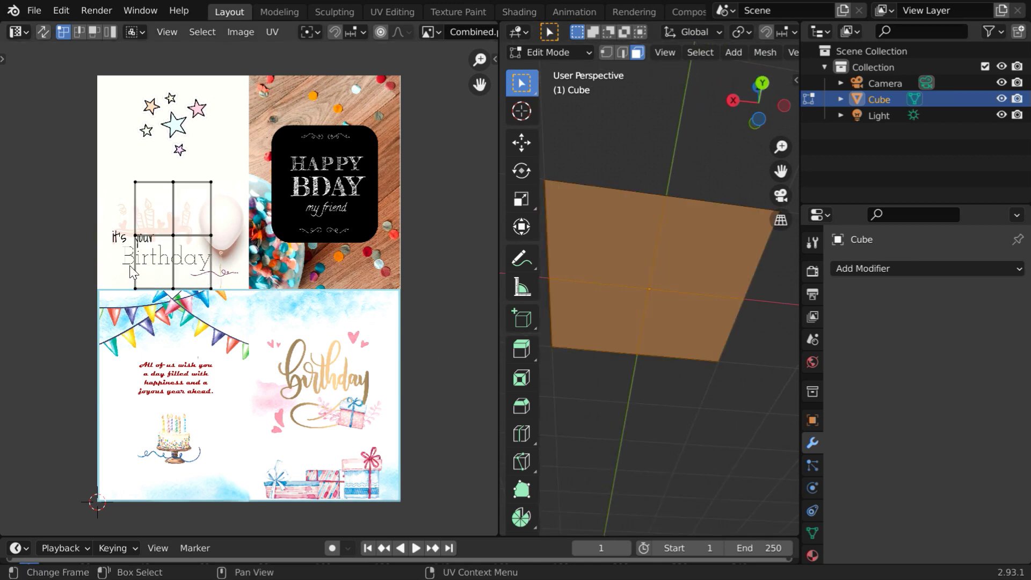
pyautogui.press('a')
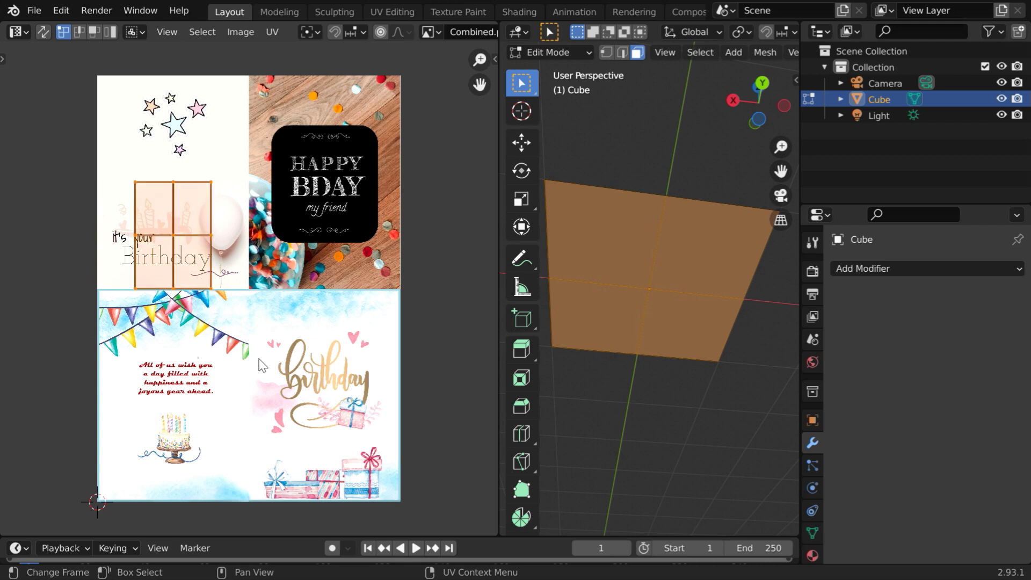
pyautogui.press('g')
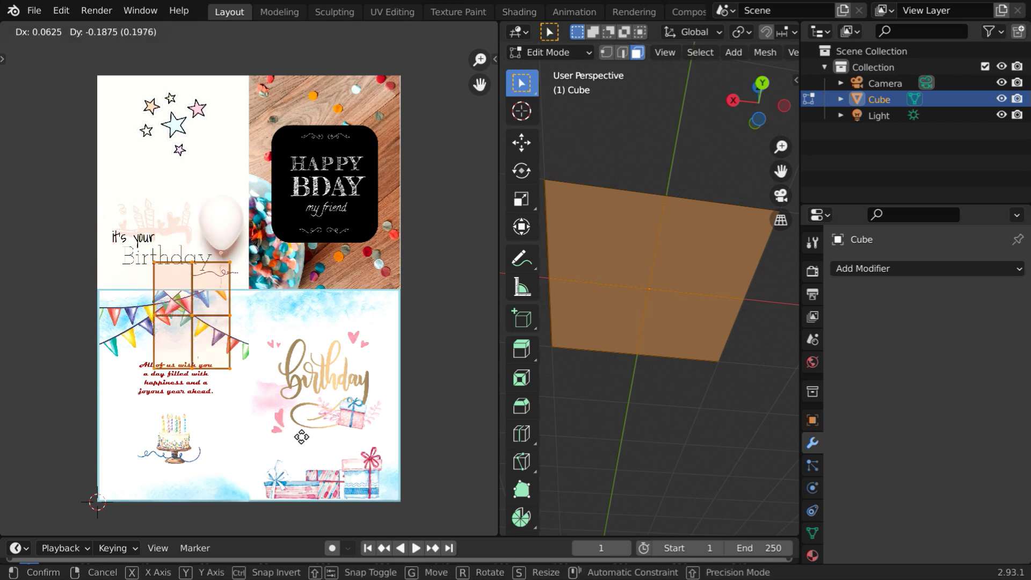
pyautogui.click(327, 516)
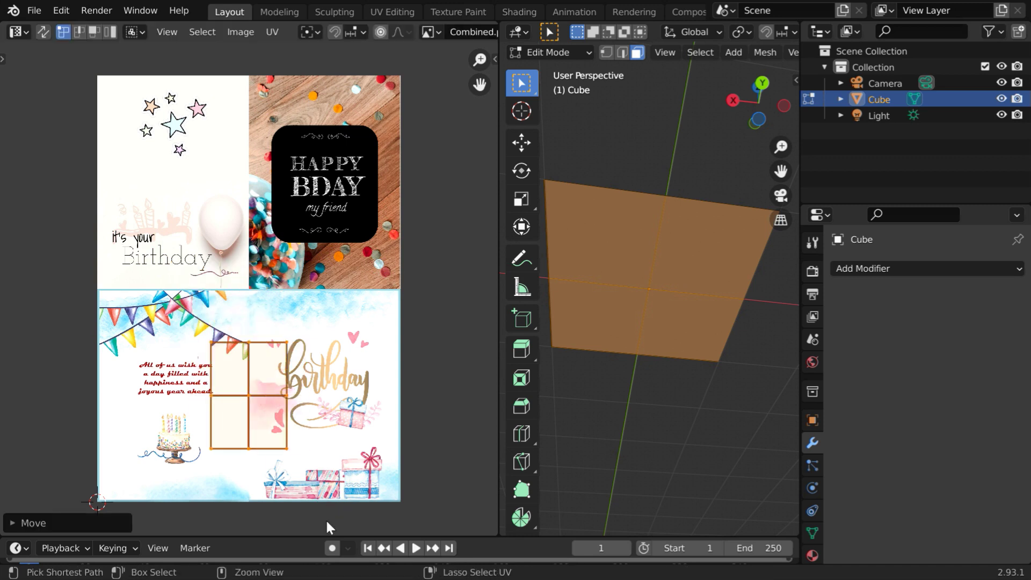
# - Scale those UVs along X to the image width and along Y to the lower half
pyautogui.press('s')
pyautogui.press('x')
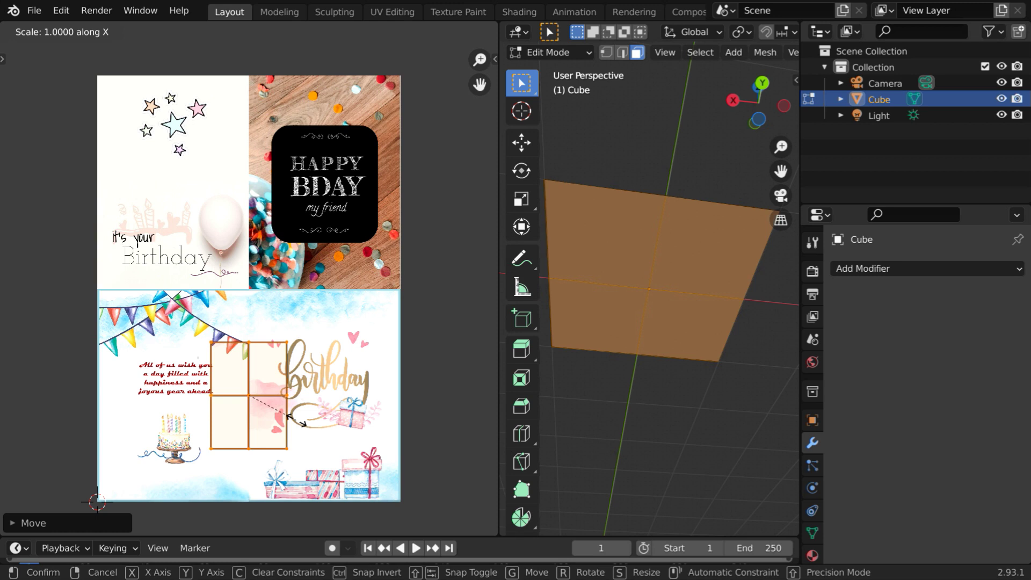
pyautogui.click(459, 455)
pyautogui.press('s')
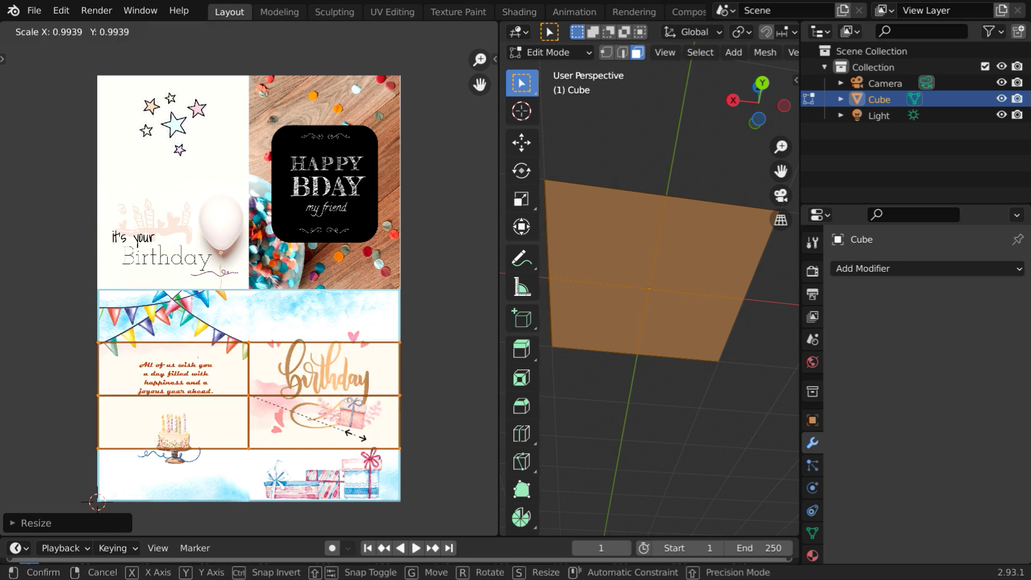
pyautogui.press('y')
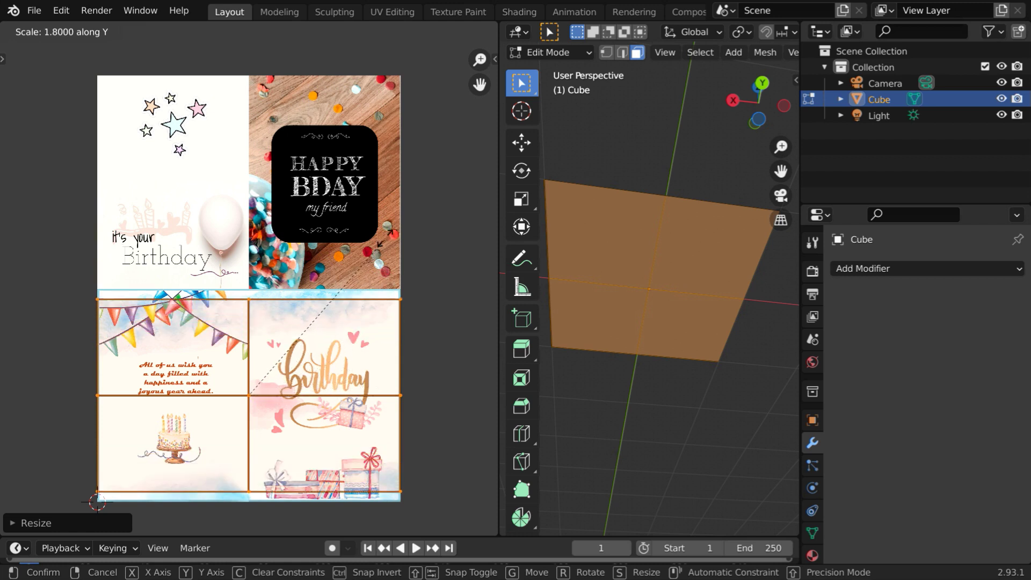
pyautogui.click(391, 214)
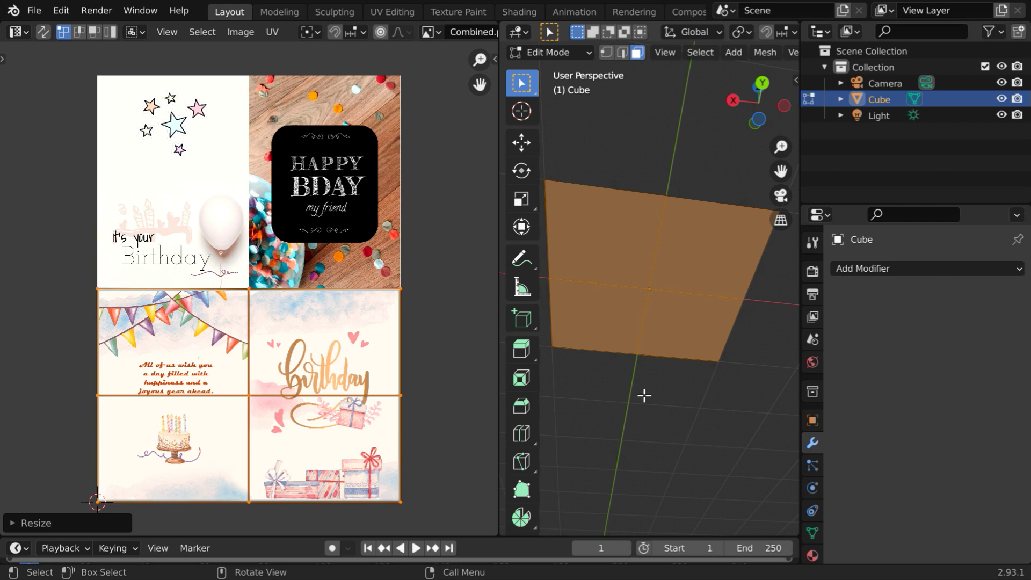
# - Feed an Image Texture using Combined.png into the card material's Base Color
pyautogui.click(812, 555)
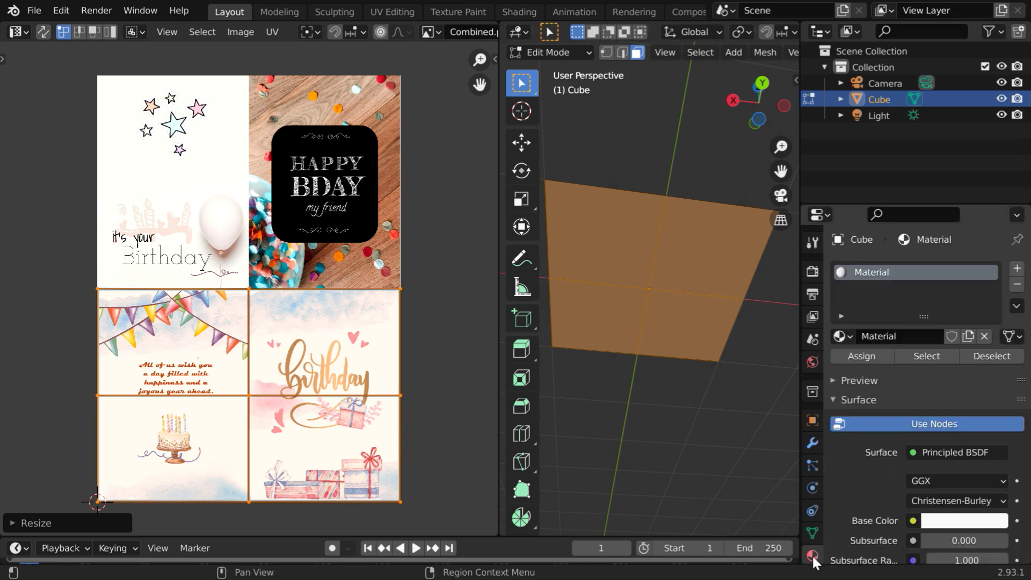
pyautogui.scroll(-6, 906, 462)
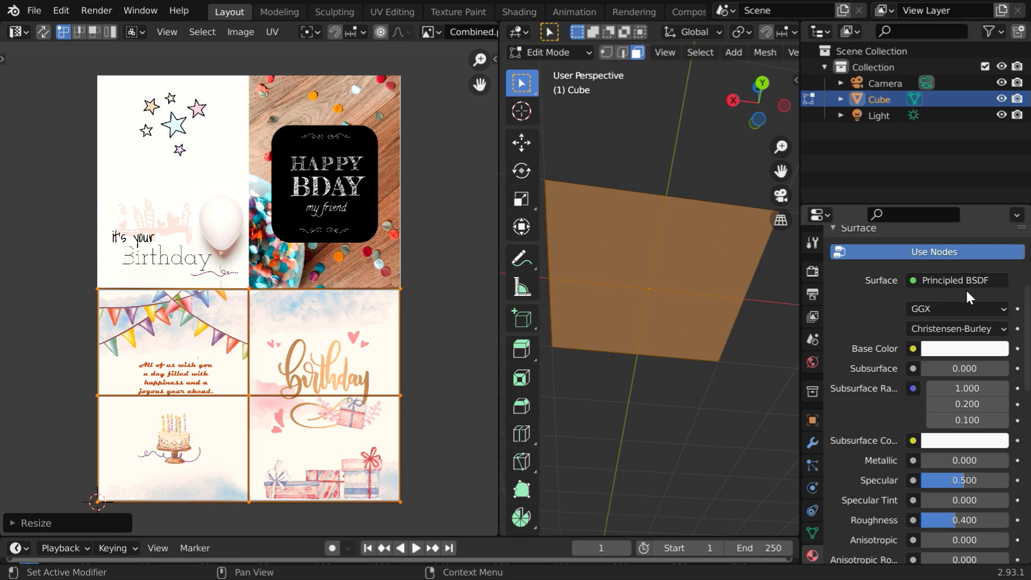
pyautogui.click(913, 348)
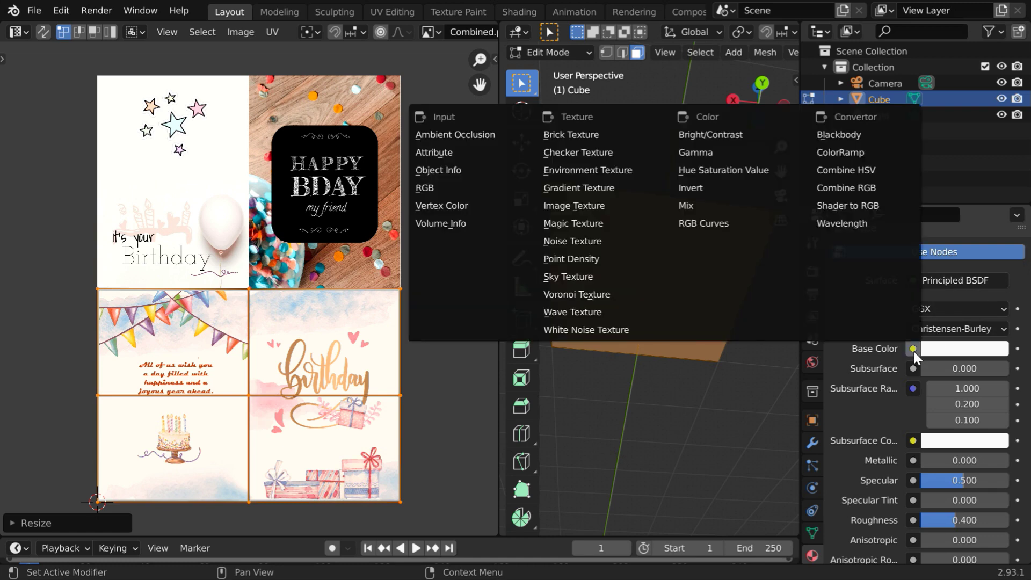
pyautogui.click(580, 206)
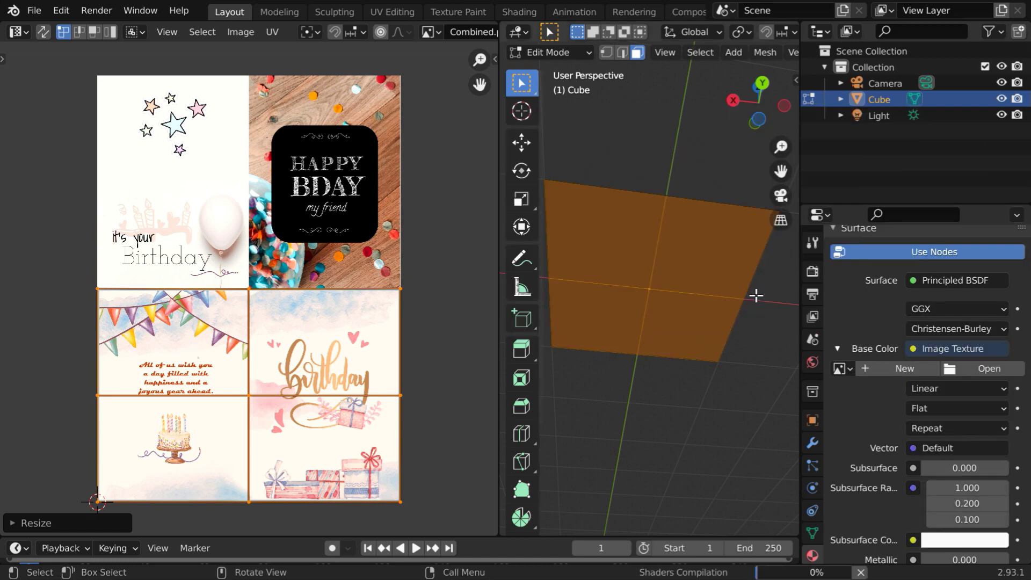
pyautogui.click(844, 368)
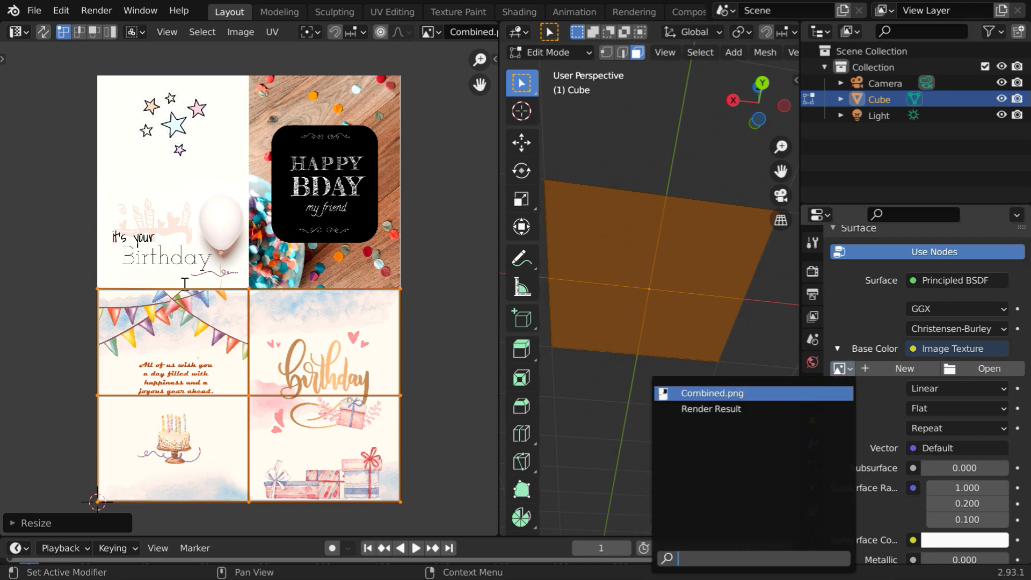
pyautogui.click(724, 394)
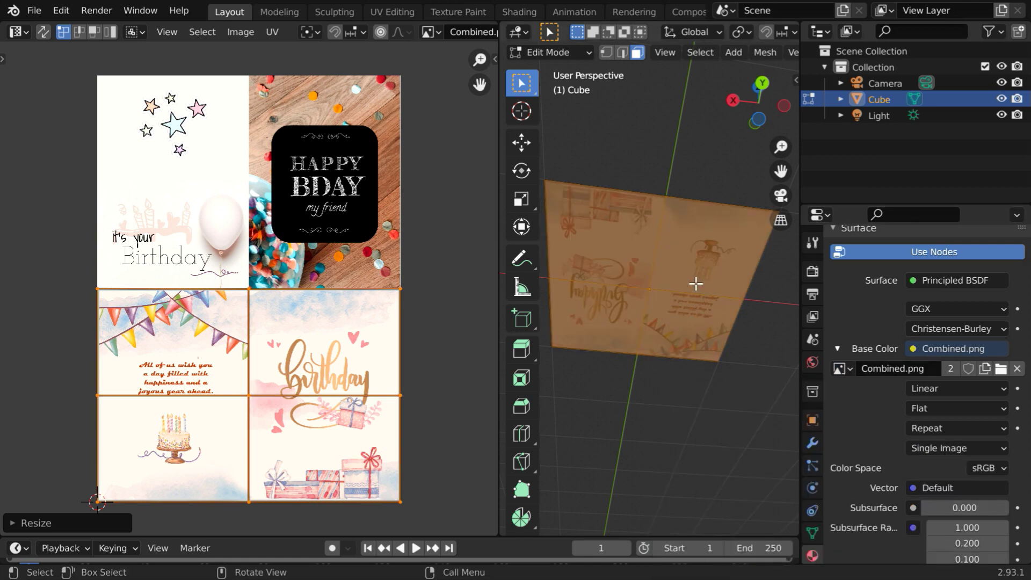
pyautogui.moveTo(696, 285); pyautogui.dragTo(654, 470, button='middle')
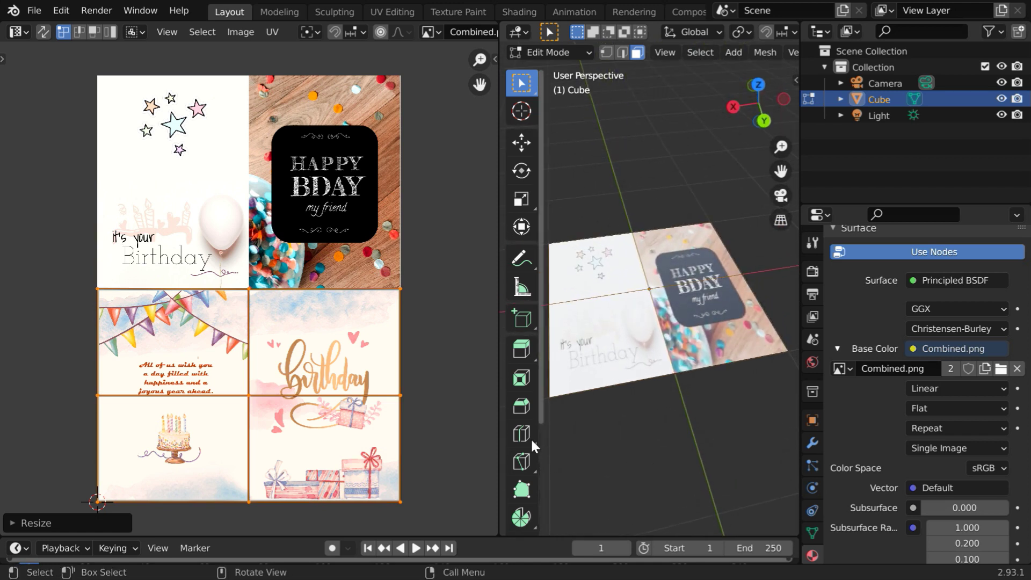
# - Join the UV editor area back into the 3D view
pyautogui.rightClick(499, 425)
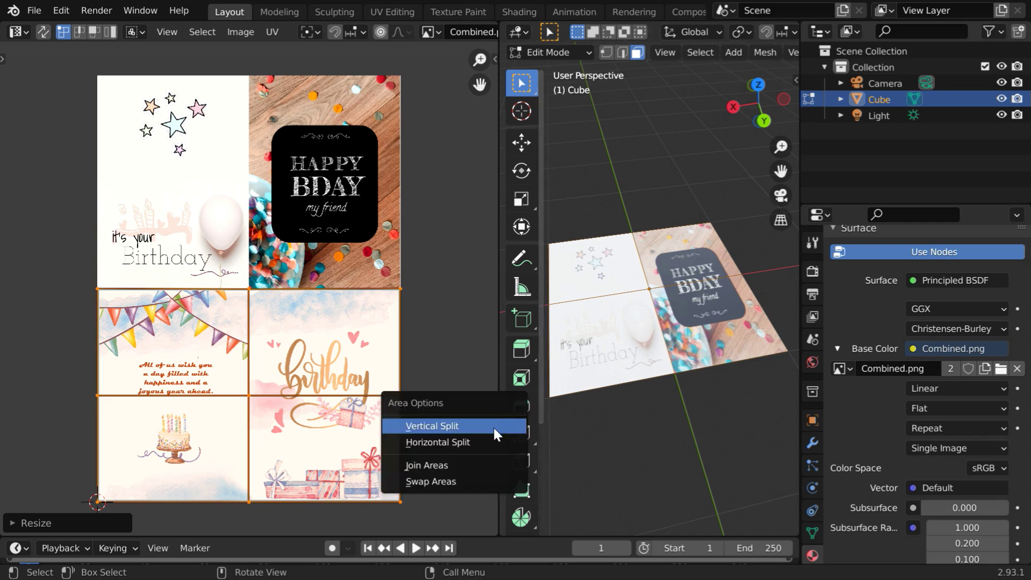
pyautogui.click(469, 465)
pyautogui.click(193, 372)
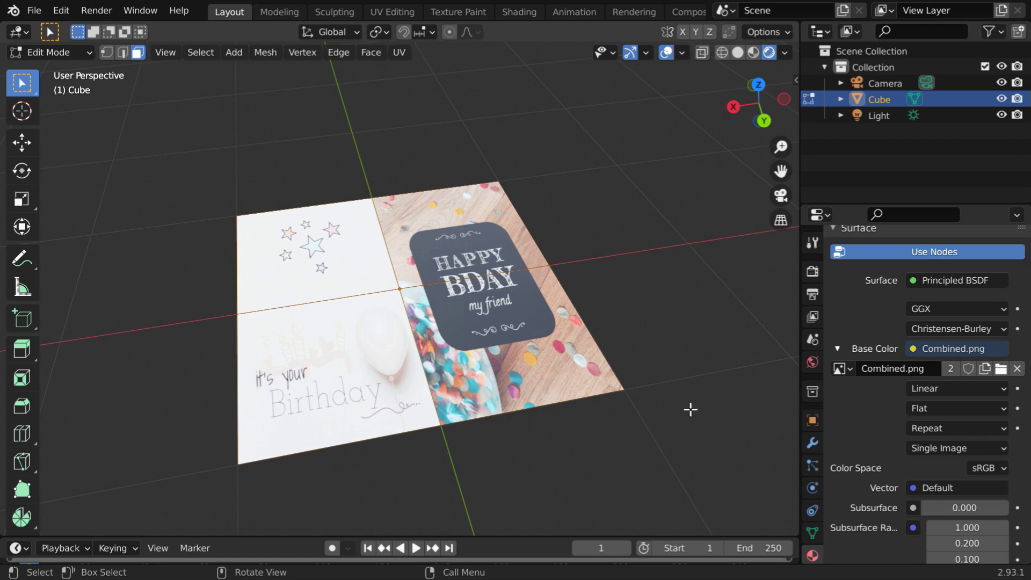
# - Lower the card material's Specular to 0
pyautogui.scroll(-10, 896, 440)
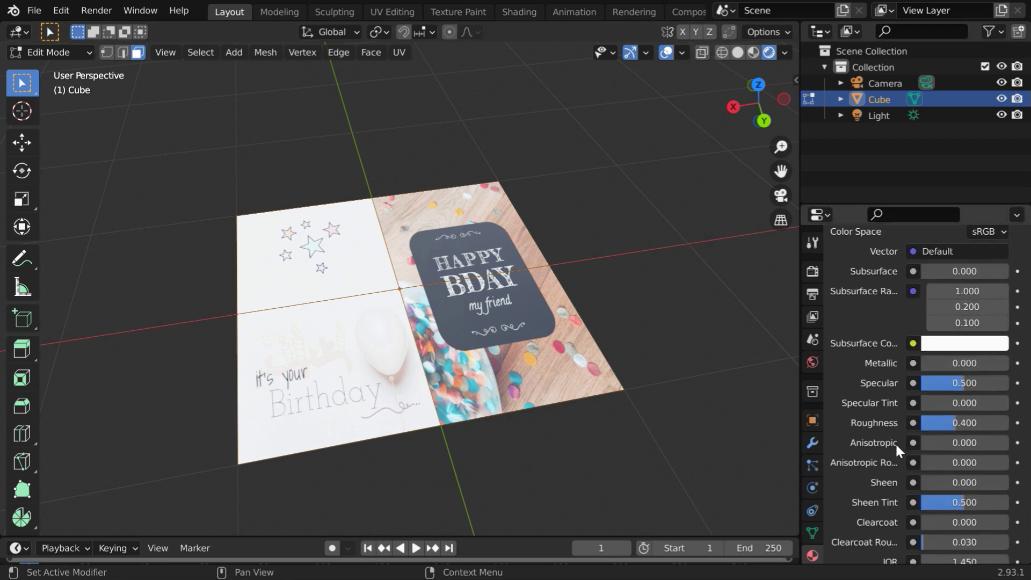
pyautogui.moveTo(971, 383); pyautogui.dragTo(924, 382)
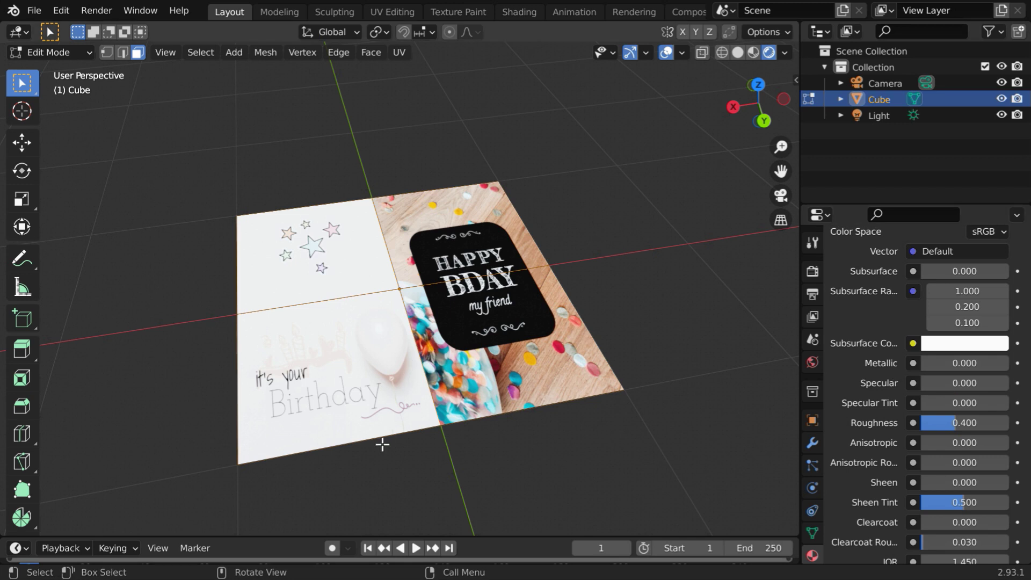
pyautogui.scroll(-1, 381, 444)
# - Switch the card back to Object Mode
pyautogui.click(54, 56)
pyautogui.click(46, 68)
pyautogui.scroll(-3, 340, 393)
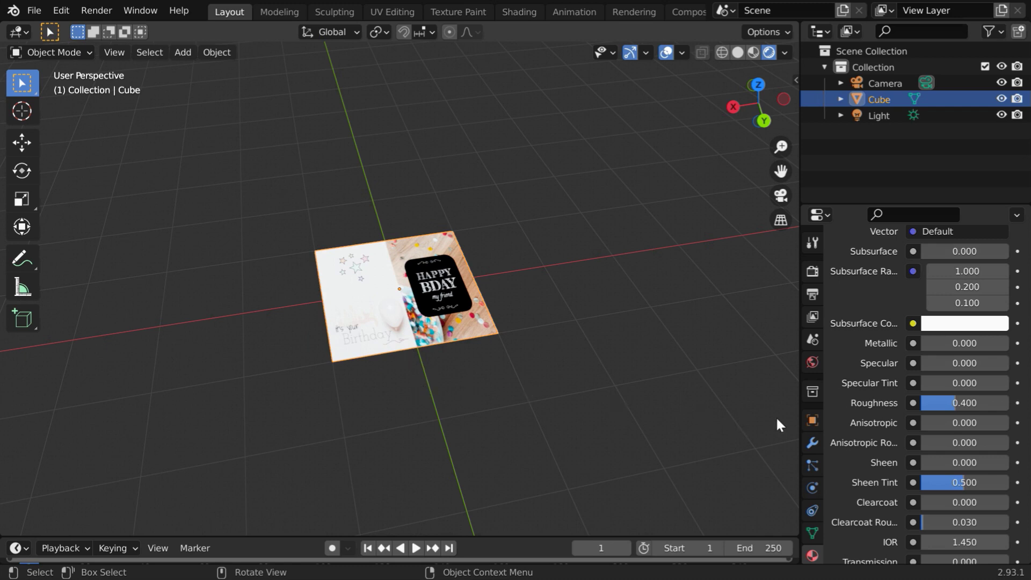
# - Stand the card upright by setting its X rotation to -90°
pyautogui.click(812, 419)
pyautogui.scroll(5, 912, 466)
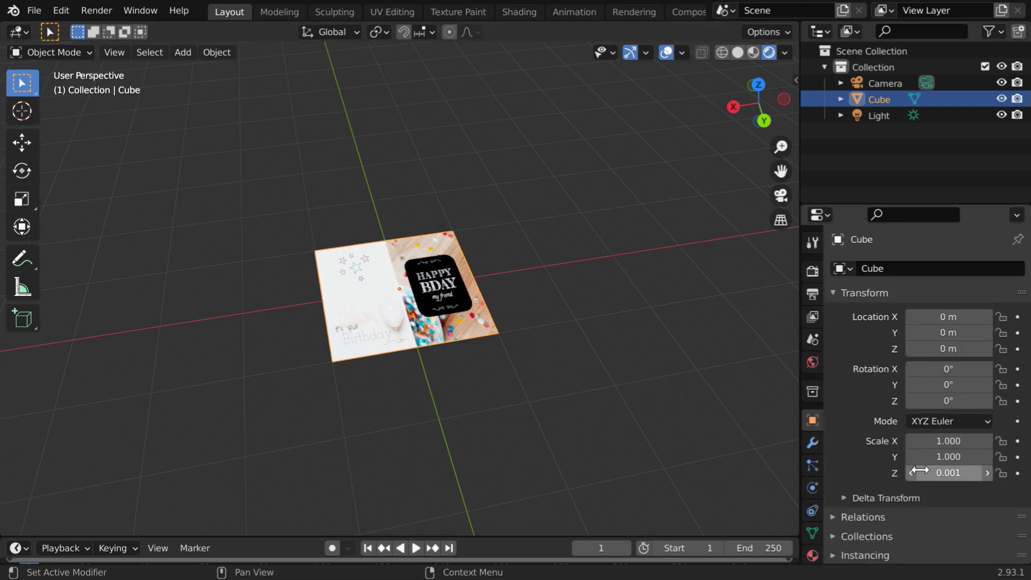
pyautogui.click(945, 369)
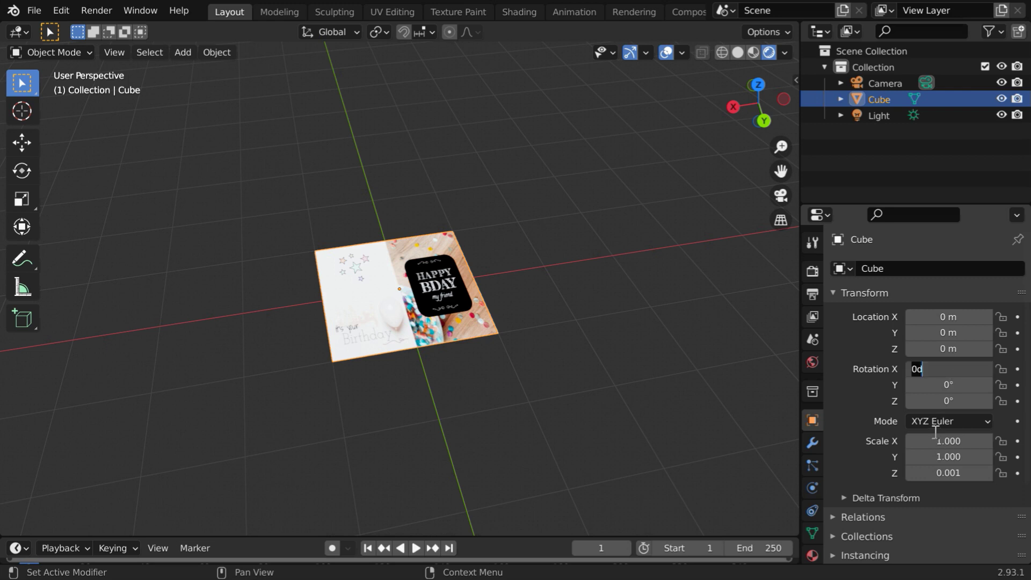
pyautogui.press('BackSpace')
pyautogui.write('-90')
pyautogui.press('Return')
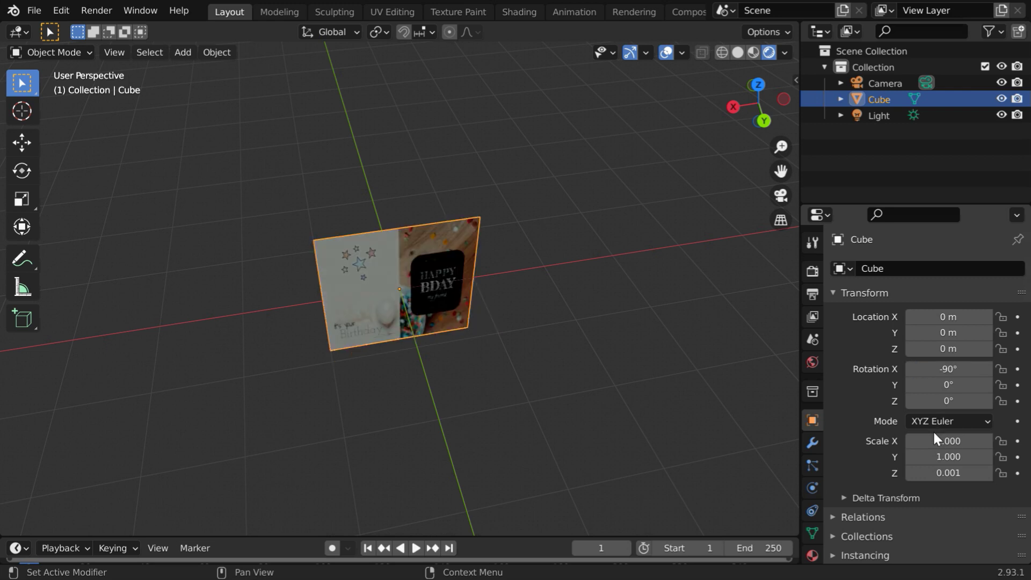
pyautogui.moveTo(384, 326); pyautogui.dragTo(381, 284, button='middle')
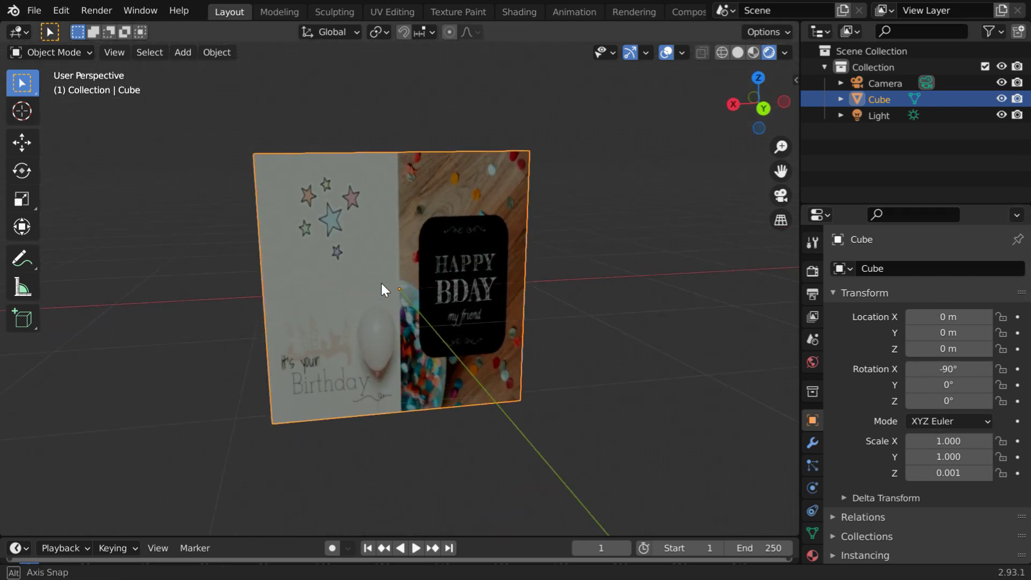
pyautogui.scroll(-3, 476, 349)
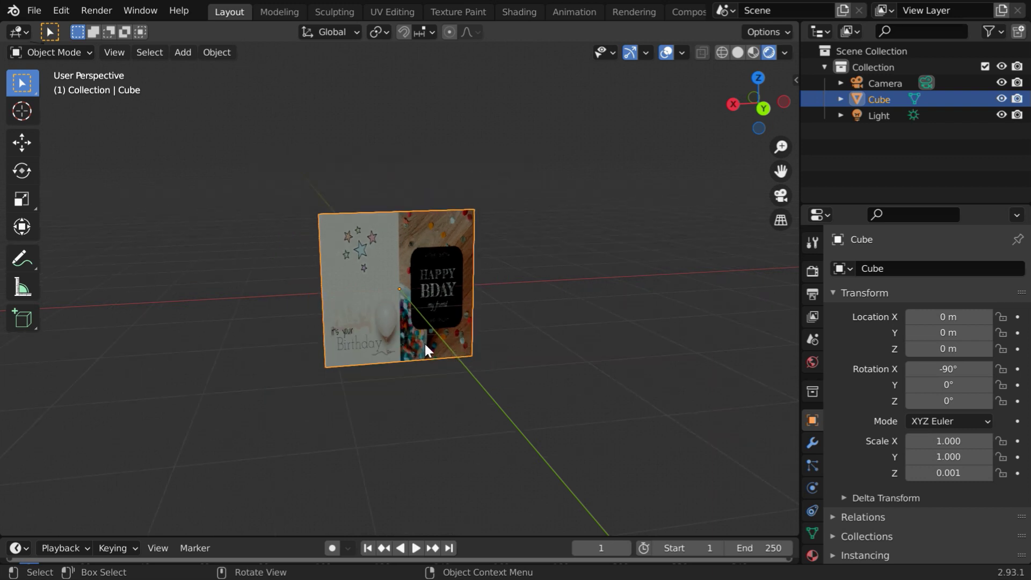
pyautogui.scroll(1, 426, 352)
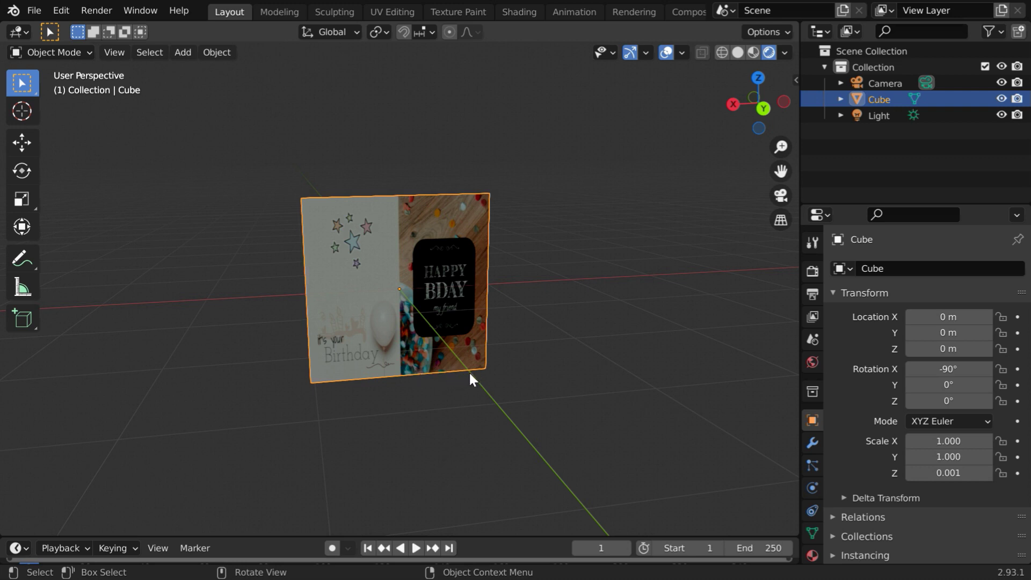
# - Widen the card to X scale 1.42, raise it to Z location 1 m, and frame it
pyautogui.doubleClick(950, 441)
pyautogui.write('1.42')
pyautogui.press('Return')
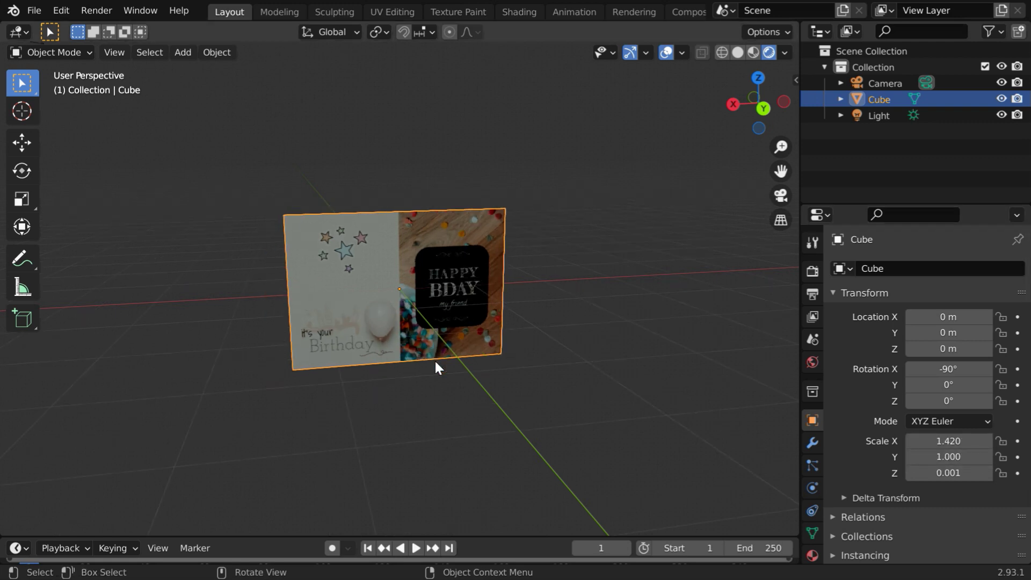
pyautogui.doubleClick(948, 348)
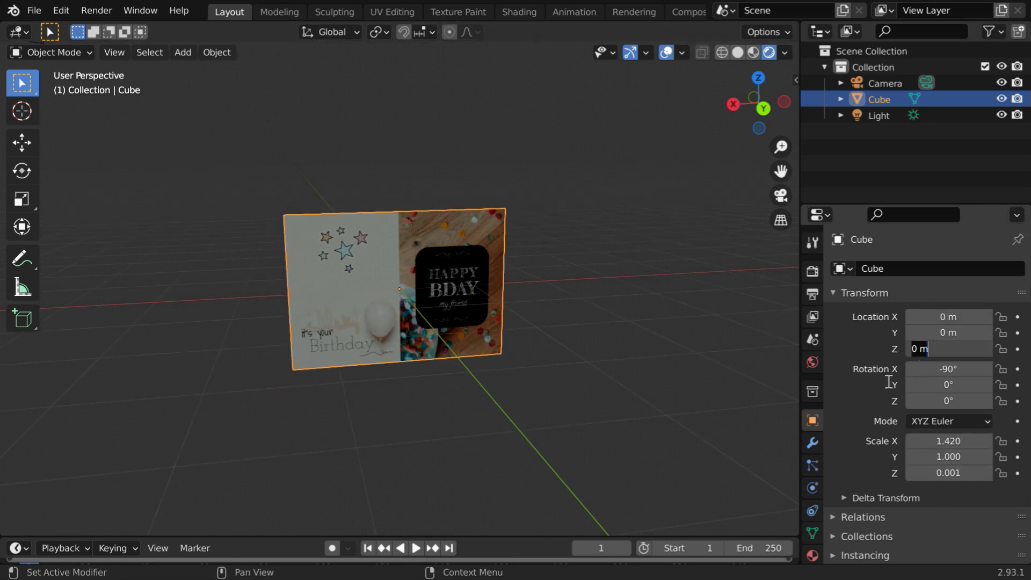
pyautogui.write('1')
pyautogui.press('Return')
pyautogui.press('KP_Decimal')
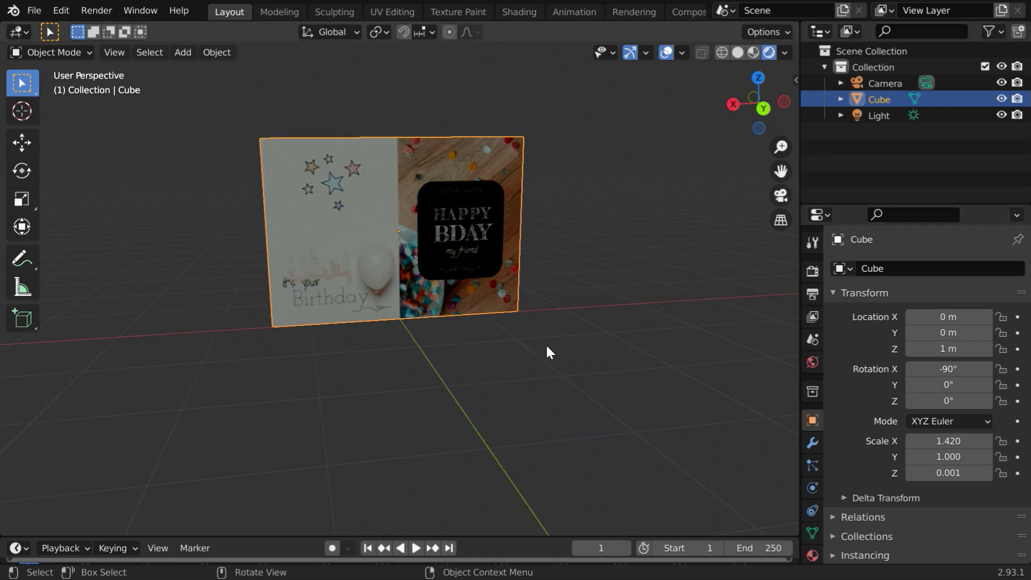
pyautogui.click(525, 439)
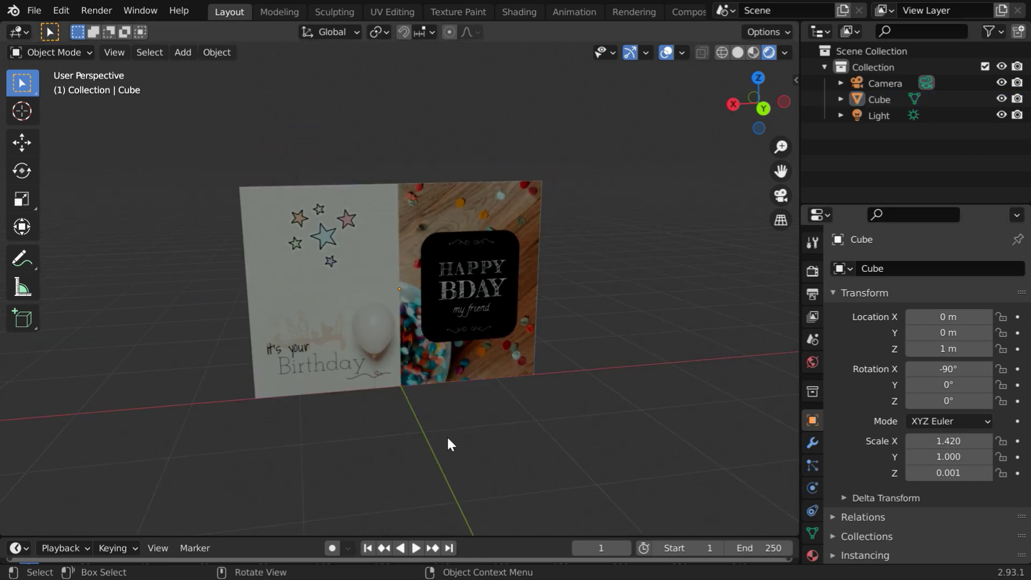
# - Re-aim the light at the card to rotation 38.8°, 37.1°, 131°, then reselect the card
pyautogui.click(879, 115)
pyautogui.scroll(-3, 328, 416)
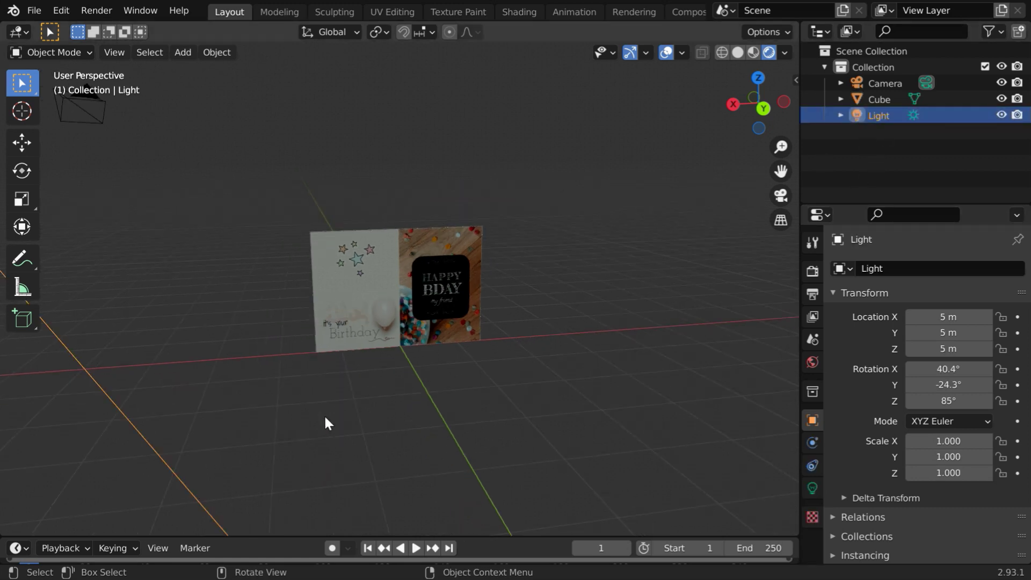
pyautogui.moveTo(325, 417); pyautogui.dragTo(322, 474, button='middle')
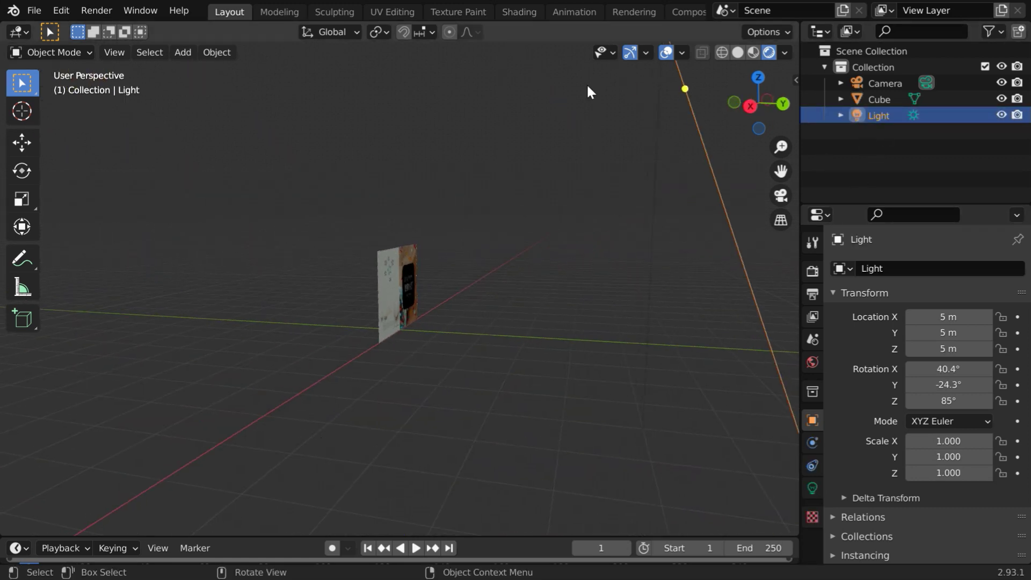
pyautogui.moveTo(680, 80); pyautogui.dragTo(571, 102)
pyautogui.moveTo(544, 357); pyautogui.dragTo(427, 379, button='middle')
pyautogui.scroll(3, 447, 376)
pyautogui.scroll(2, 446, 376)
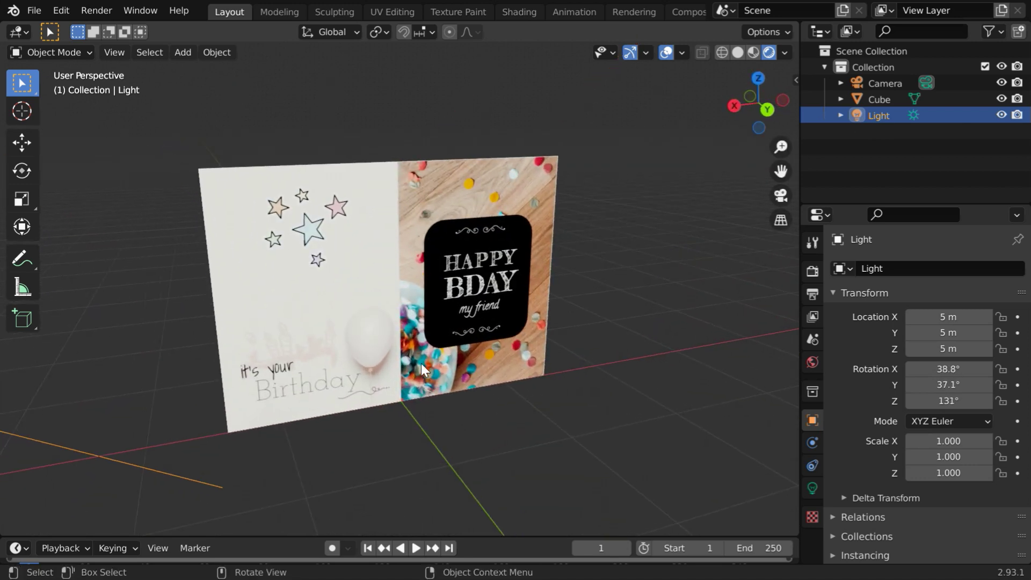
pyautogui.click(421, 363)
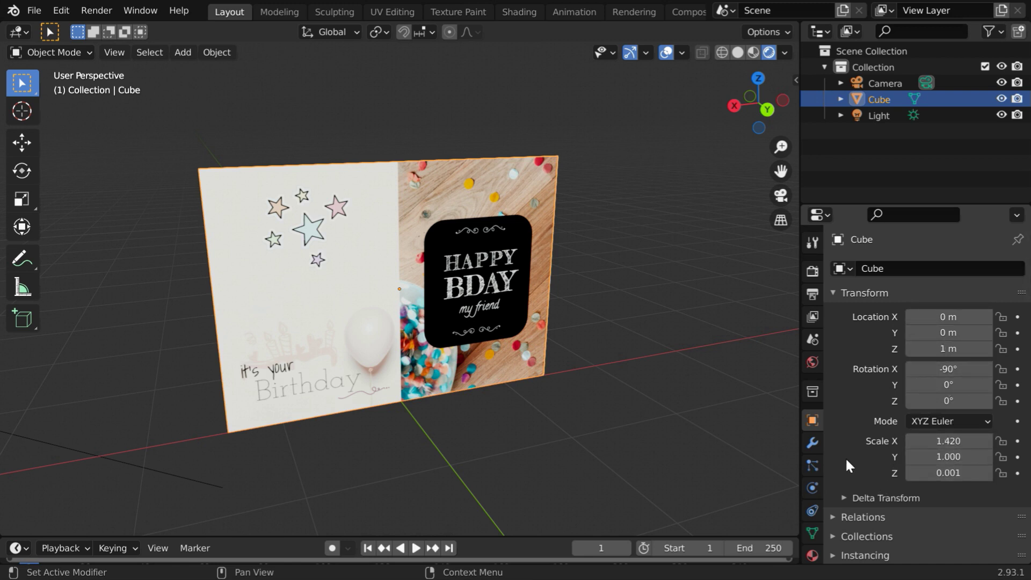
# - Apply all transforms to the card
pyautogui.click(220, 54)
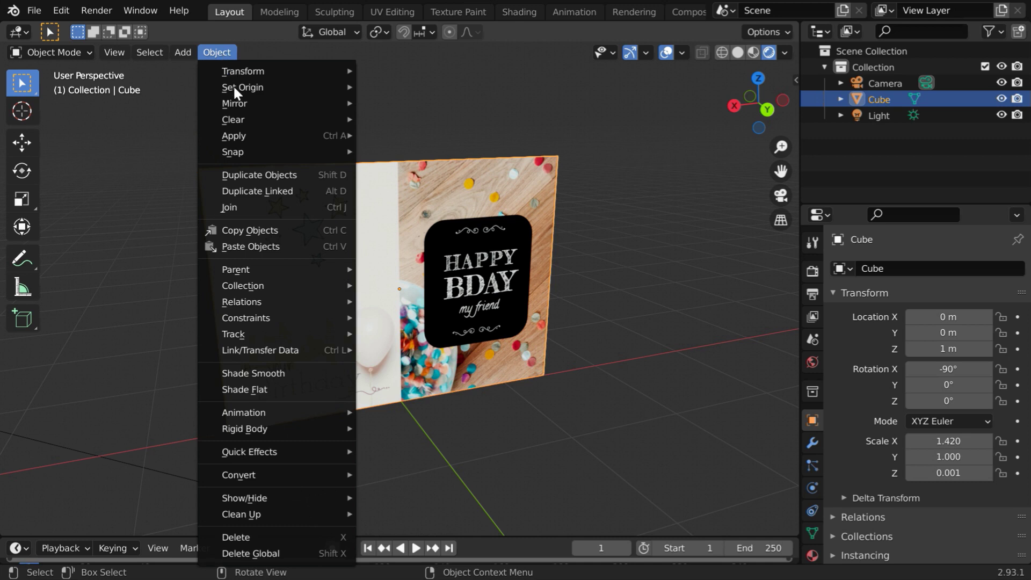
pyautogui.moveTo(314, 135)
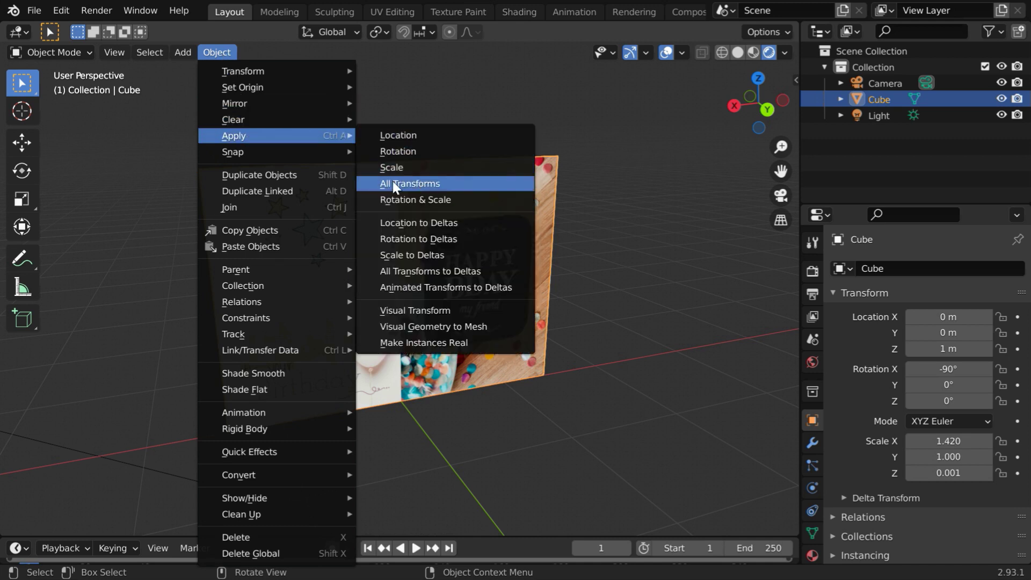
pyautogui.click(428, 183)
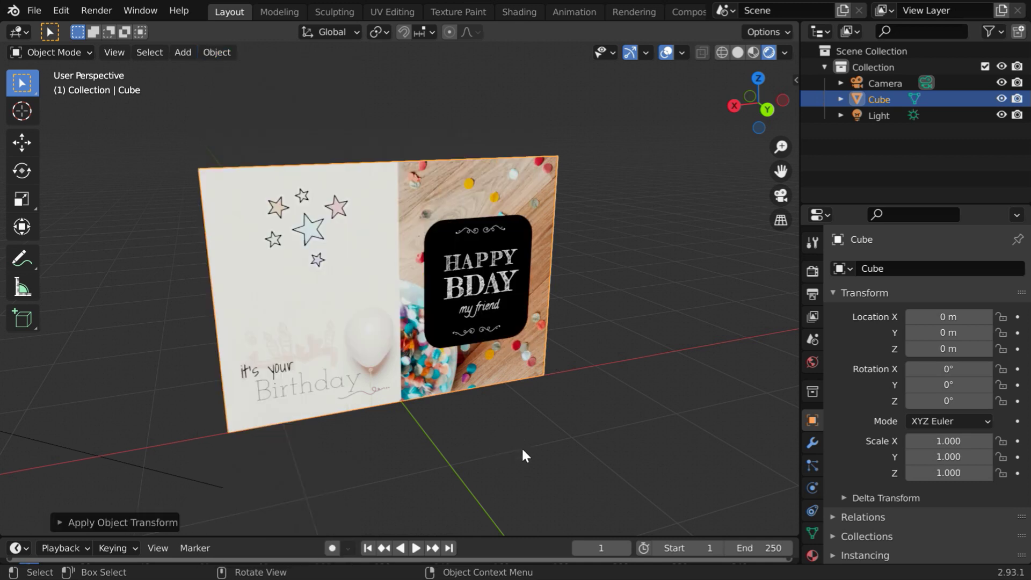
# - Add a Simple Deform Bend on Z at -244° and turn the card -62.9° on Z
pyautogui.click(812, 443)
pyautogui.click(867, 269)
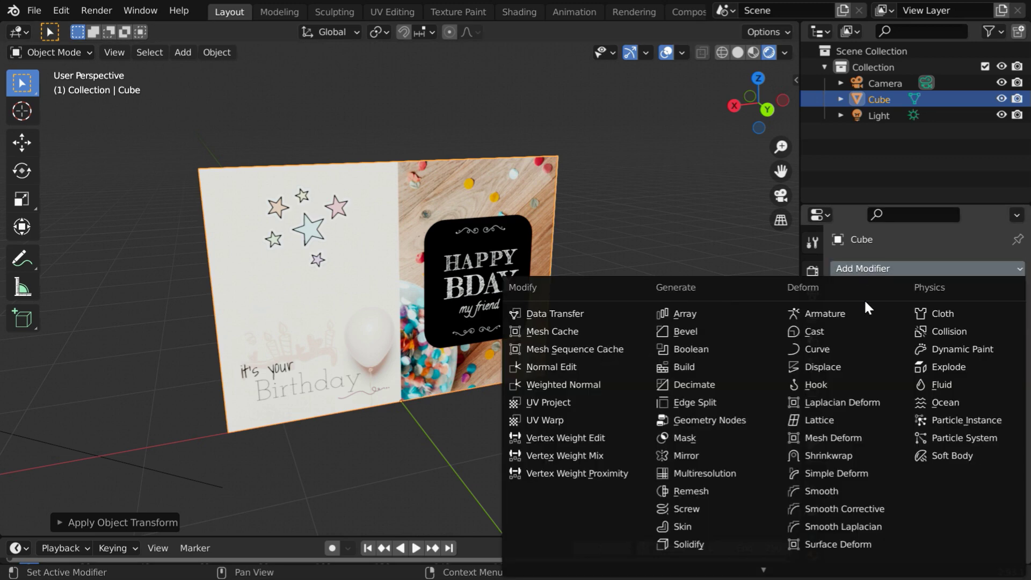
pyautogui.click(808, 474)
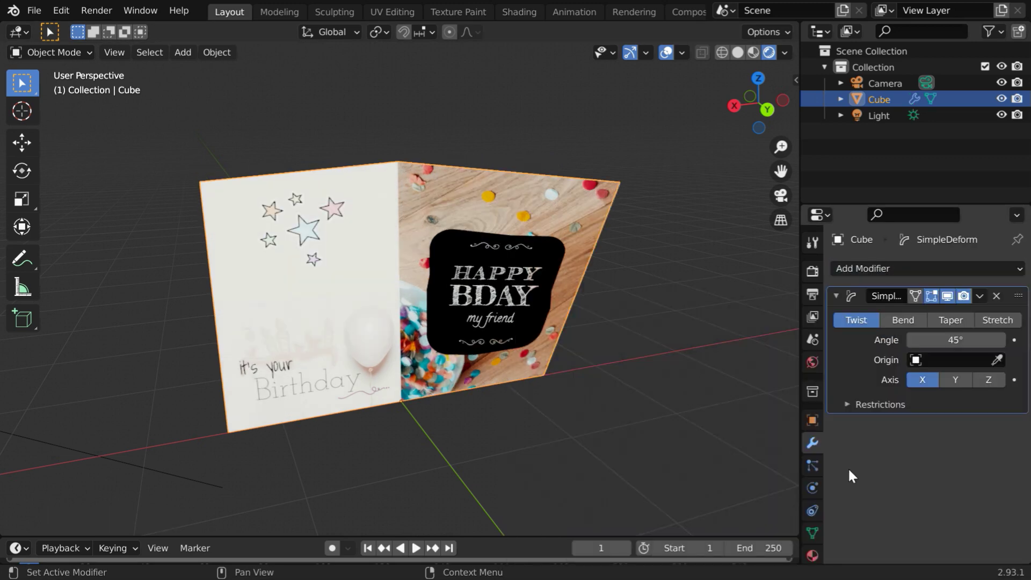
pyautogui.click(896, 321)
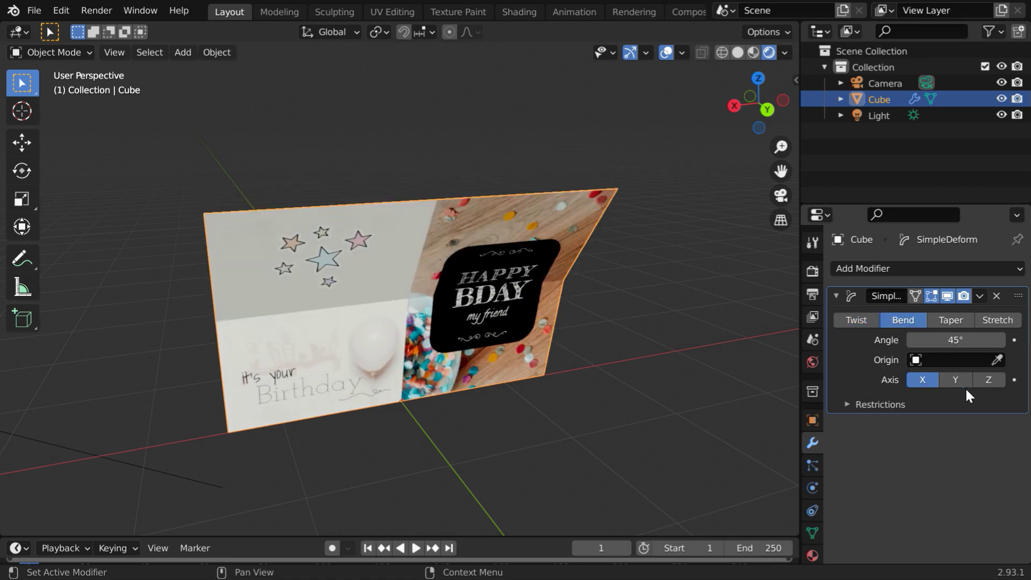
pyautogui.click(986, 380)
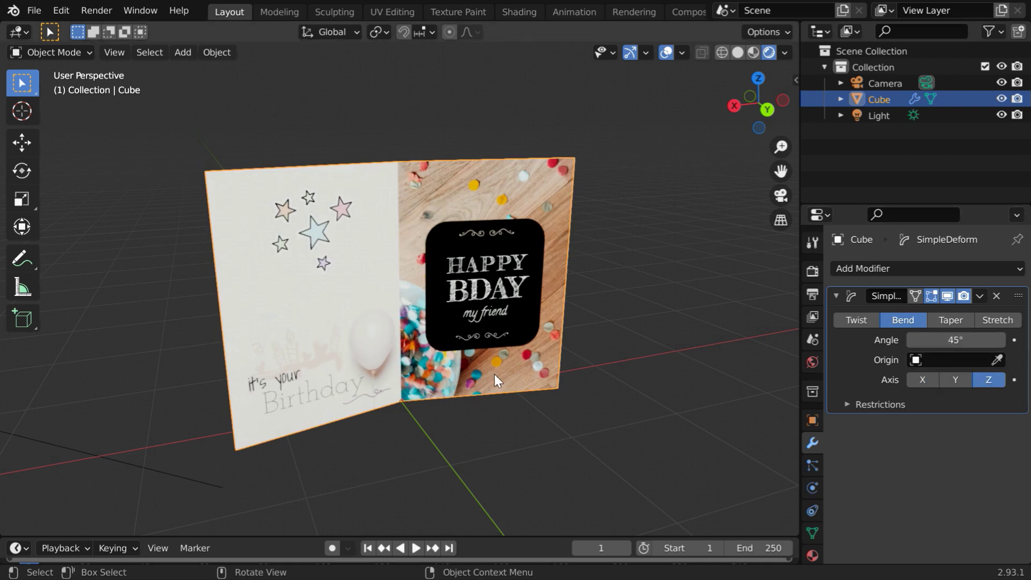
pyautogui.moveTo(951, 341); pyautogui.dragTo(547, 341)
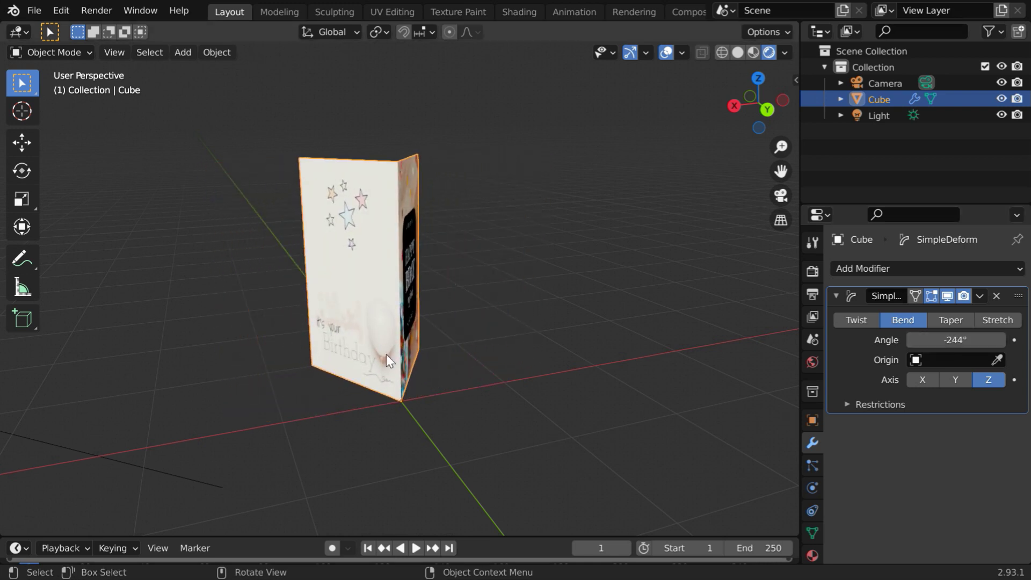
pyautogui.click(817, 416)
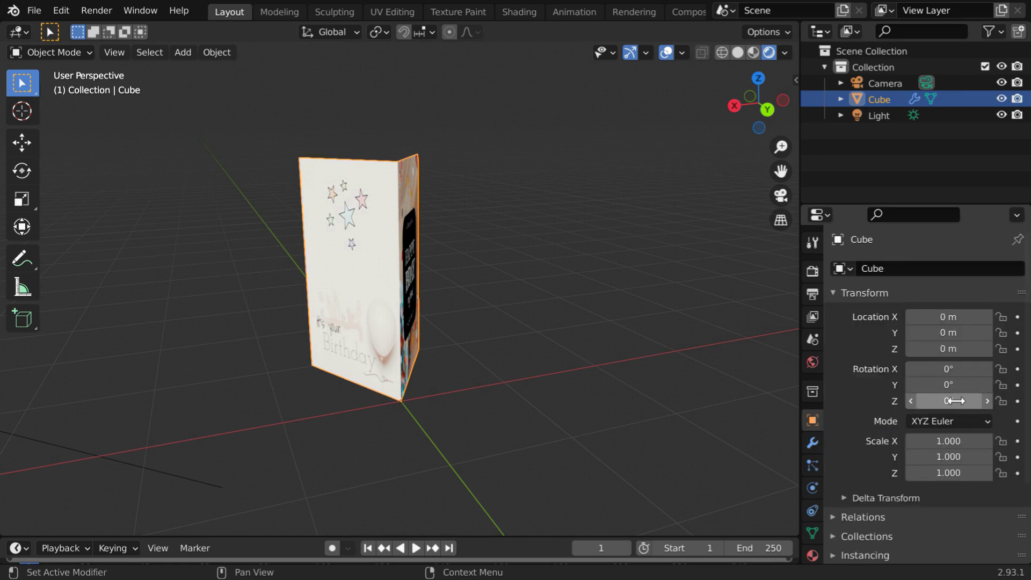
pyautogui.moveTo(948, 400); pyautogui.dragTo(914, 400)
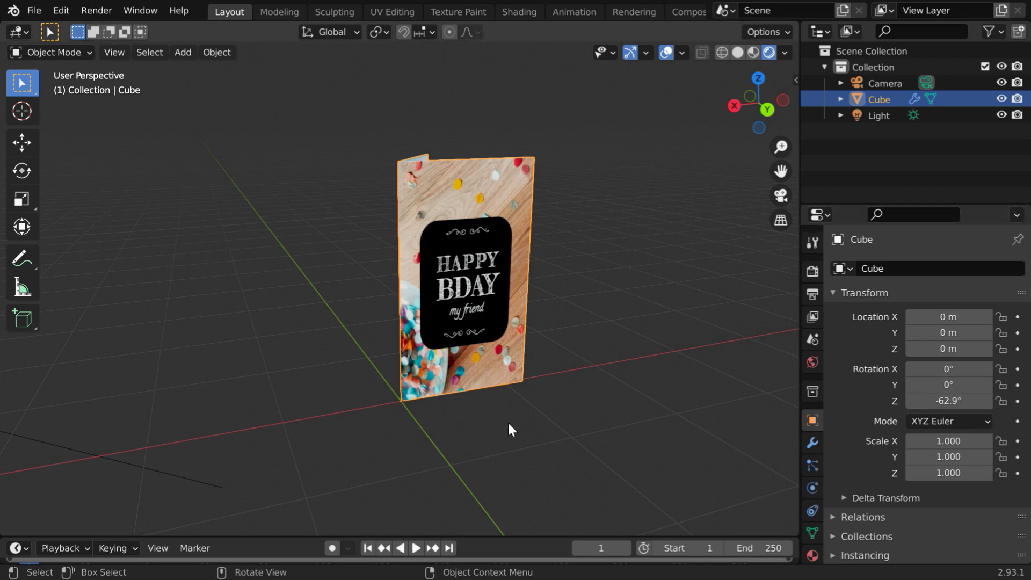
# - Select the camera and reset its location and rotation to 0 on all axes
pyautogui.scroll(-7, 437, 420)
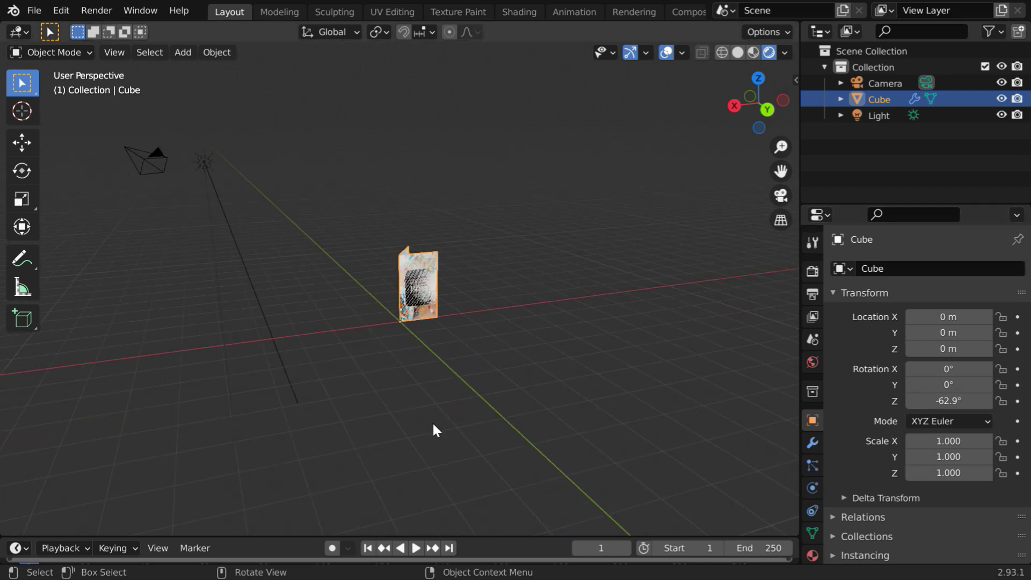
pyautogui.moveTo(433, 421); pyautogui.dragTo(357, 433, button='middle')
pyautogui.click(297, 157)
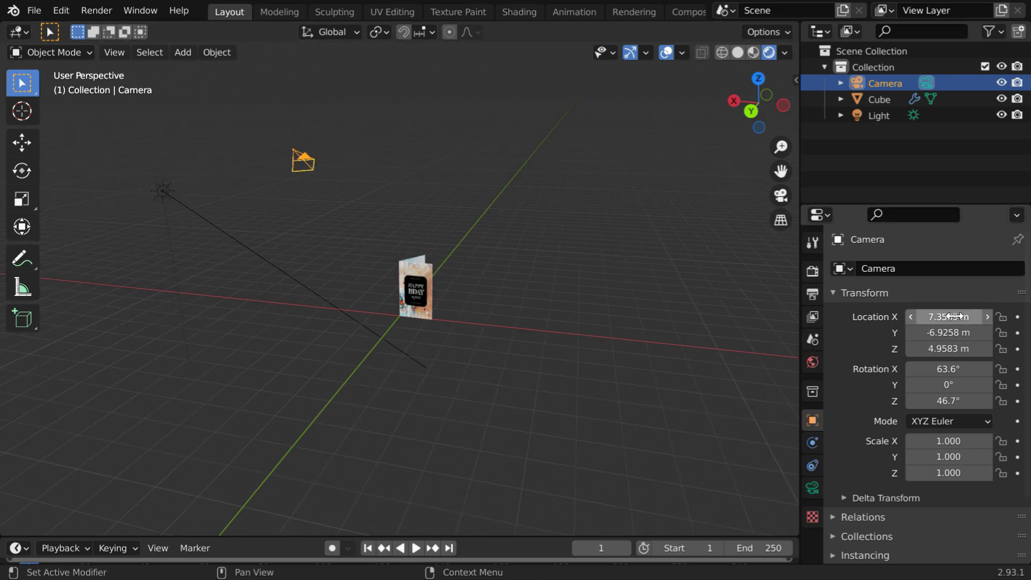
pyautogui.moveTo(965, 316); pyautogui.dragTo(965, 348)
pyautogui.write('0')
pyautogui.press('Return')
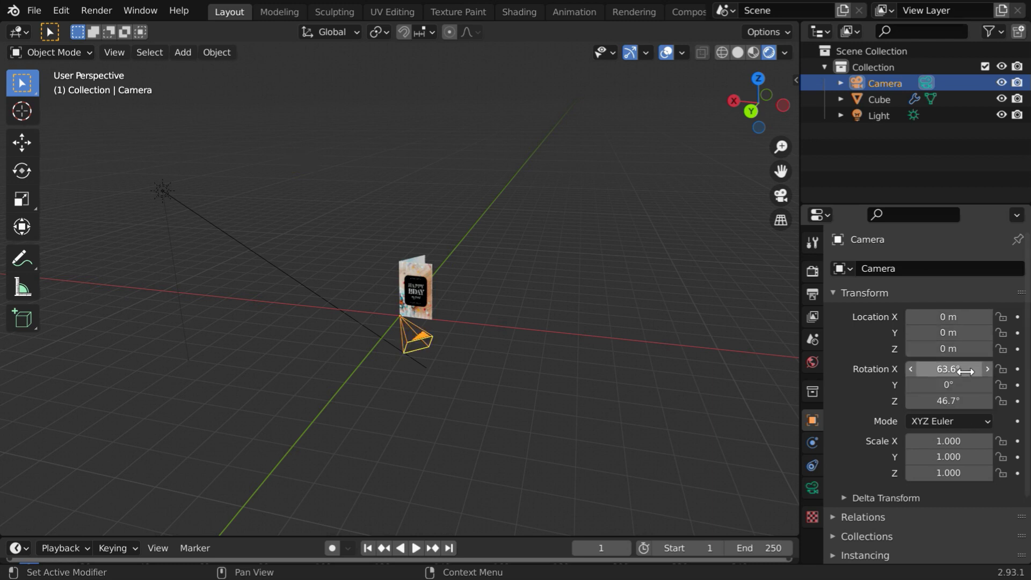
pyautogui.moveTo(964, 369); pyautogui.dragTo(964, 401)
pyautogui.write('0')
pyautogui.press('Return')
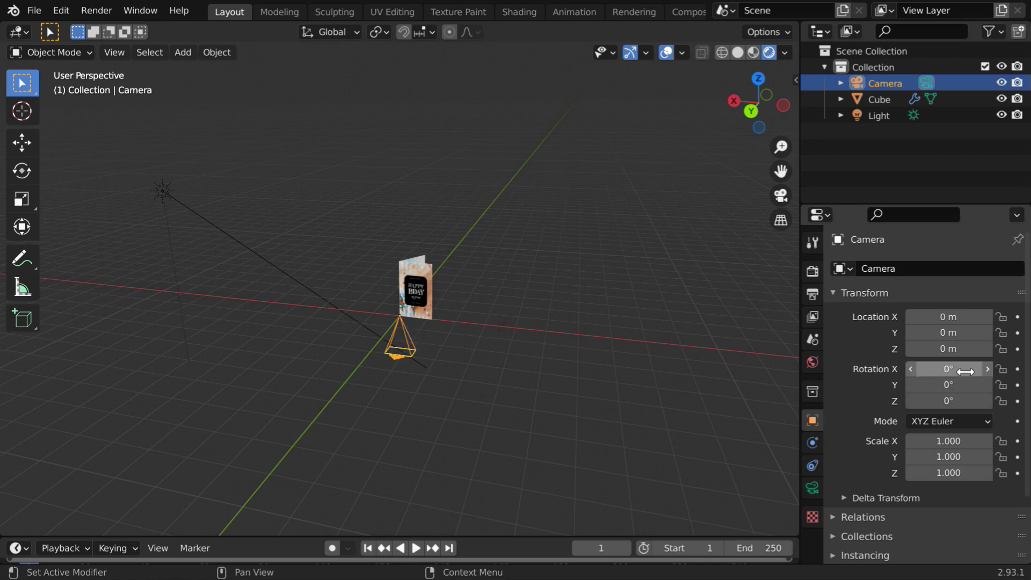
# - Move the camera to Y 6 m
pyautogui.moveTo(428, 363); pyautogui.dragTo(401, 360, button='middle')
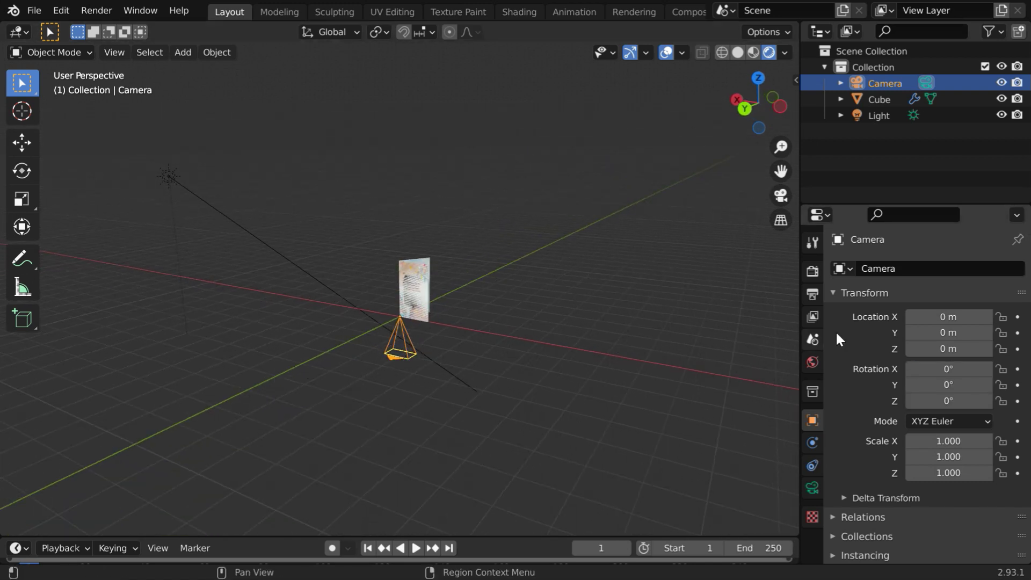
pyautogui.moveTo(948, 332)
pyautogui.mouseDown()
pyautogui.moveTo(1014, 332)
pyautogui.moveTo(961, 336)
pyautogui.mouseUp()
pyautogui.click(936, 333)
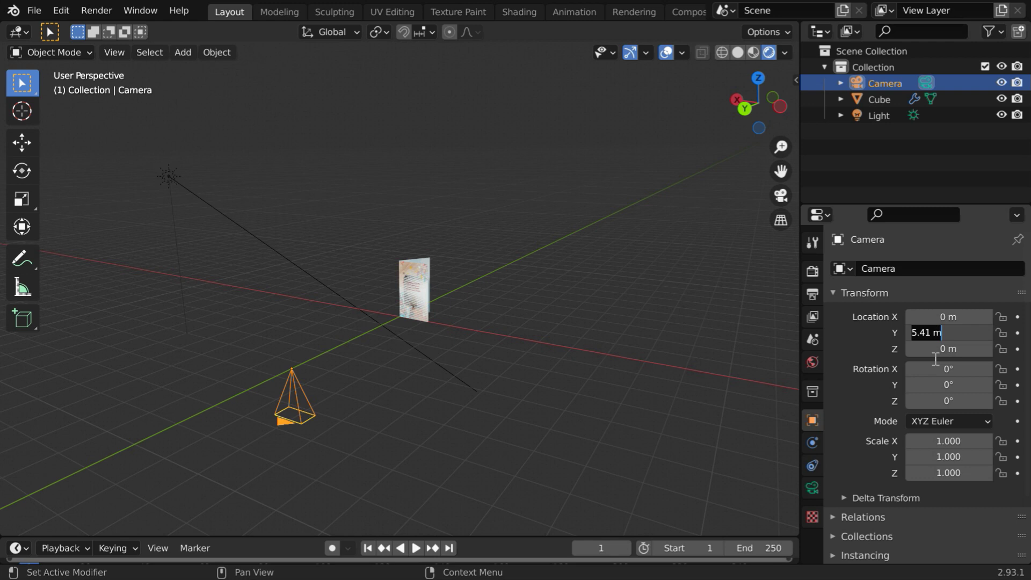
pyautogui.write('6')
pyautogui.press('Return')
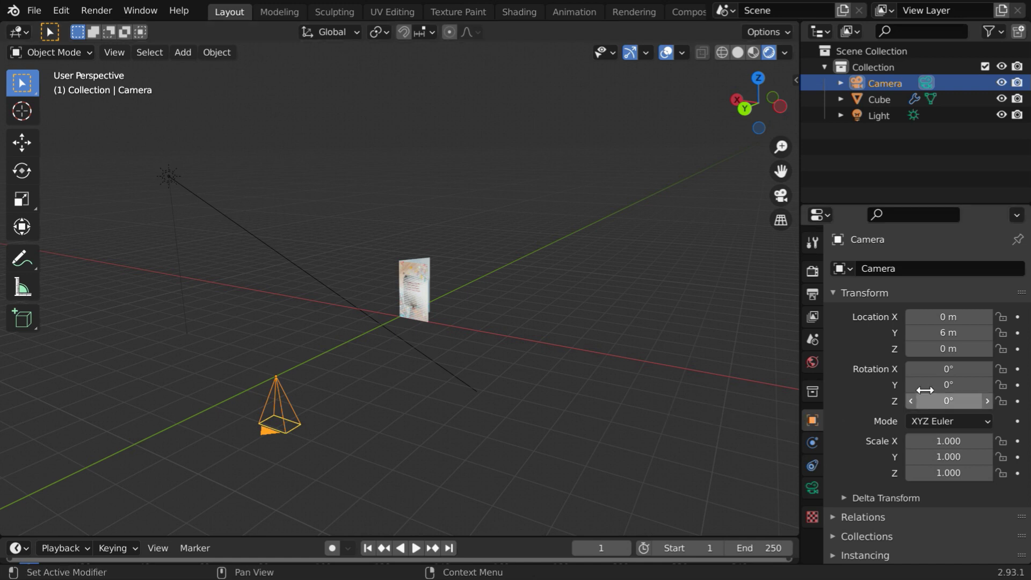
# - Set the camera rotation to X -90° and Y 180° so it faces the card
pyautogui.click(952, 371)
pyautogui.write('-9')
pyautogui.press('Return')
pyautogui.click(950, 385)
pyautogui.write('180')
pyautogui.press('Return')
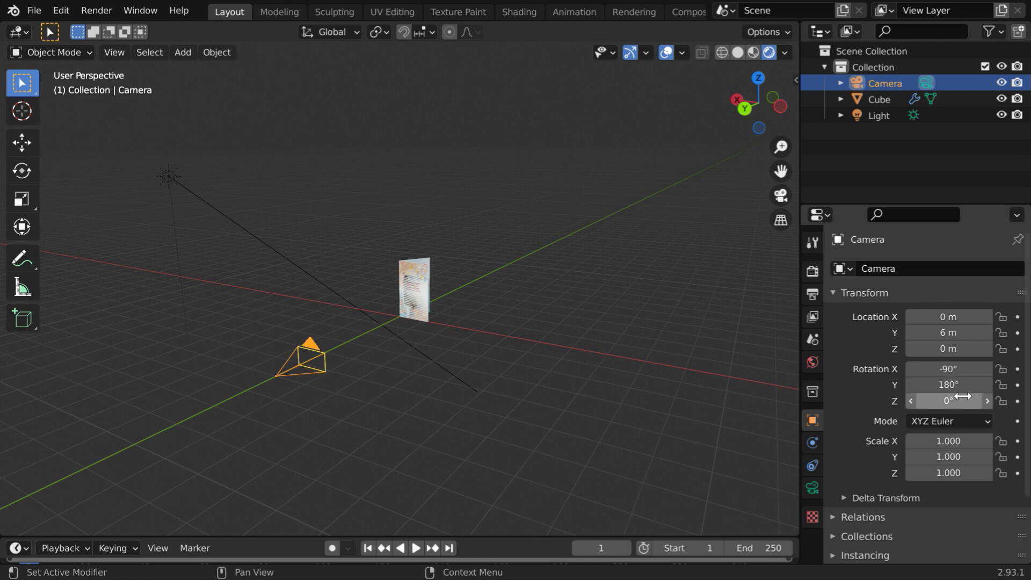
pyautogui.moveTo(324, 400); pyautogui.dragTo(443, 412, button='middle')
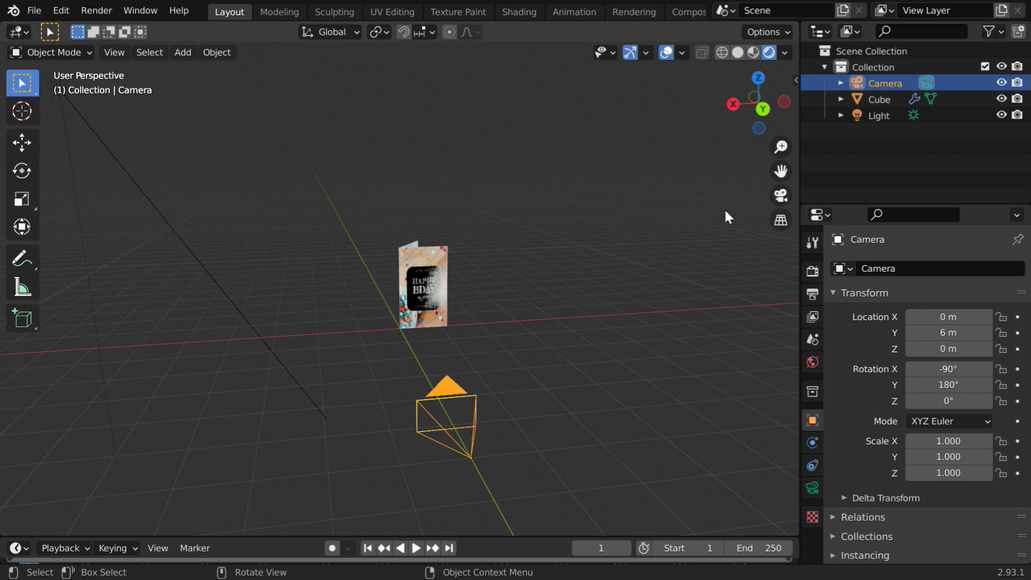
# - Look through the camera and raise it to Z 1 m, briefly toggling overlays with Shift+Alt+Z
pyautogui.click(780, 196)
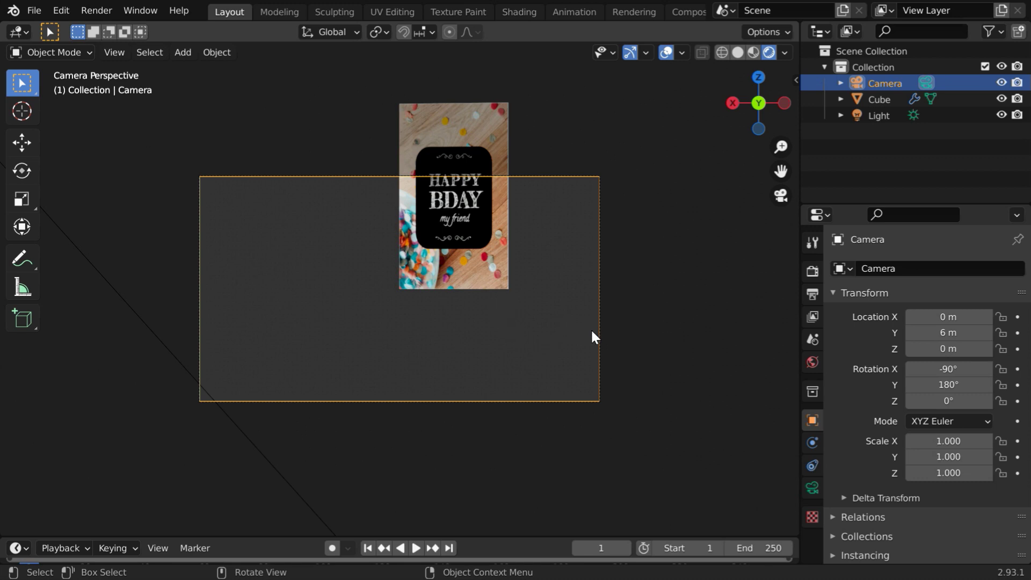
pyautogui.click(973, 349)
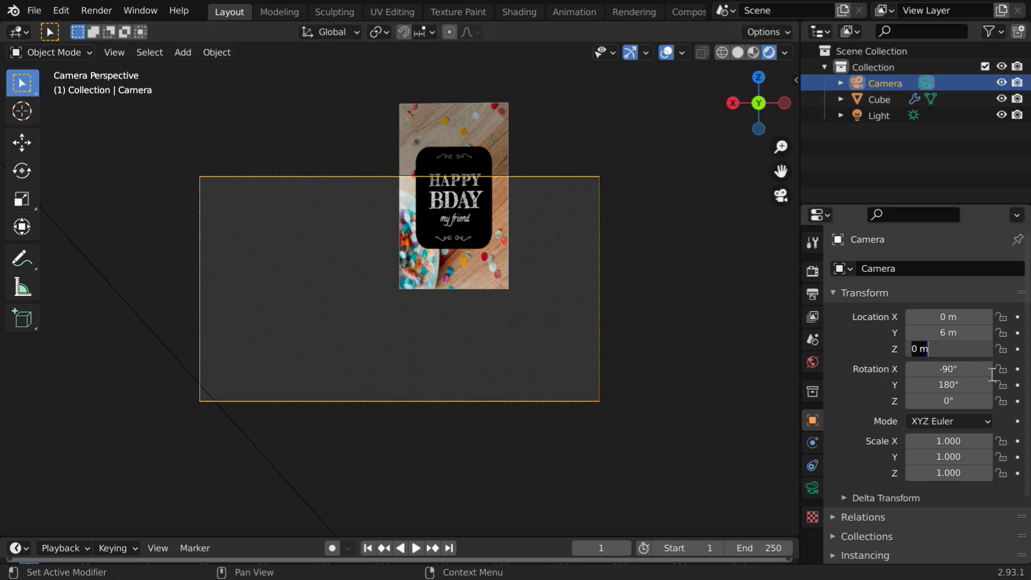
pyautogui.write('1')
pyautogui.press('Return')
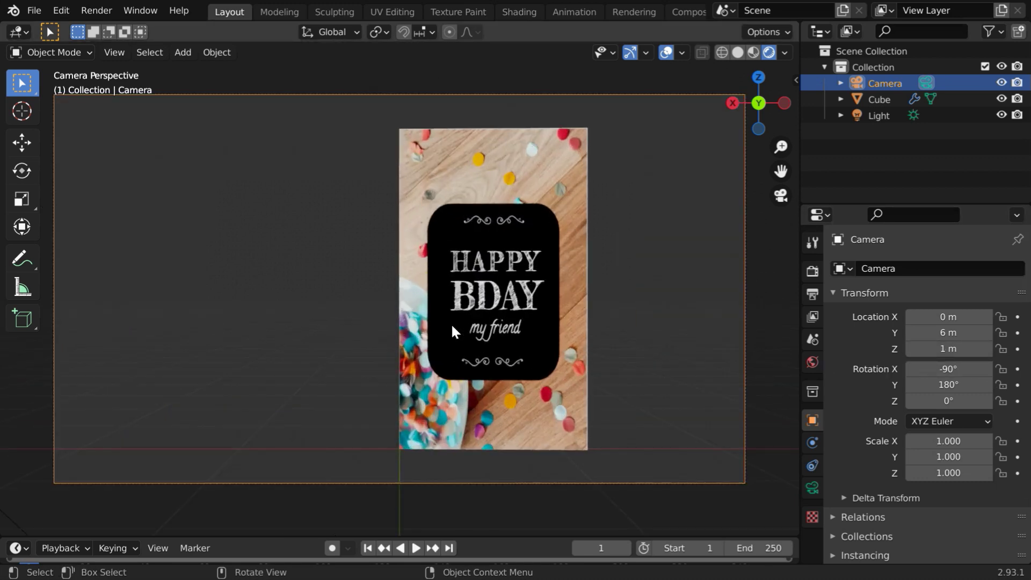
pyautogui.hotkey('shift', 'alt', 'z')
pyautogui.hotkey('shift', 'alt', 'z')
# - Select the card and set its Simple Deform bend angle to -360°
pyautogui.click(561, 418)
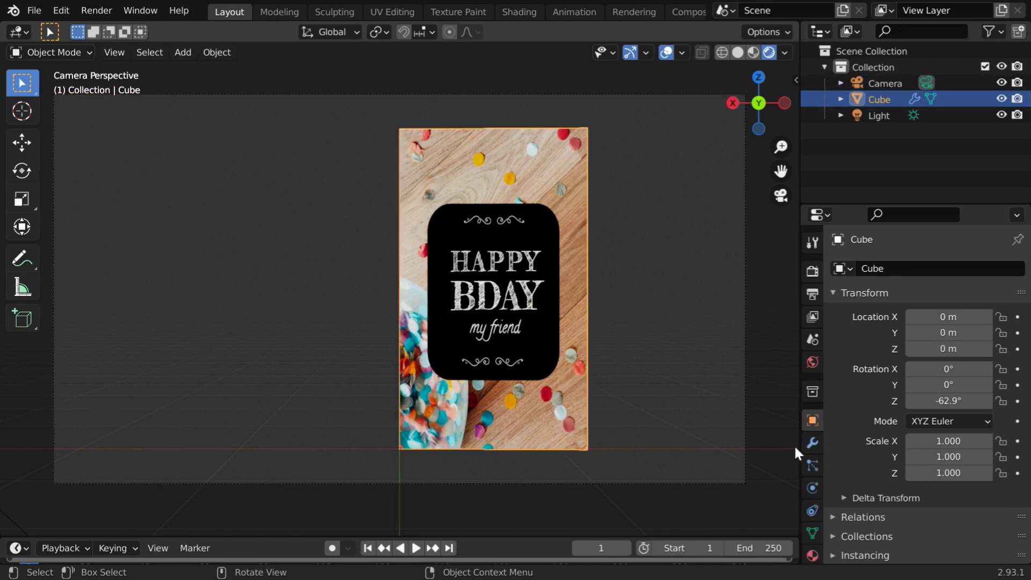
pyautogui.click(811, 442)
pyautogui.moveTo(953, 340); pyautogui.dragTo(876, 363)
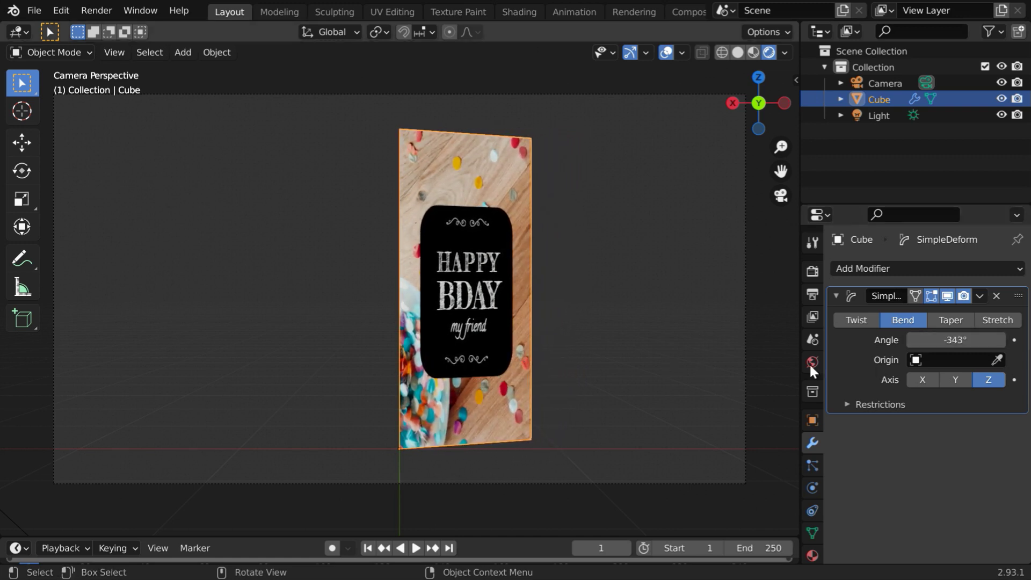
pyautogui.click(986, 340)
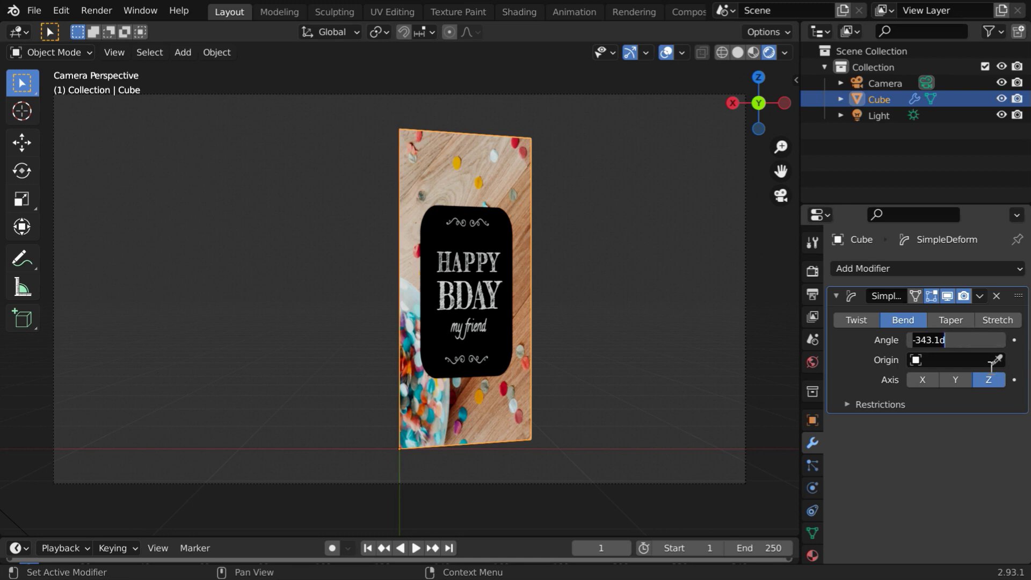
pyautogui.write('-360')
pyautogui.press('Return')
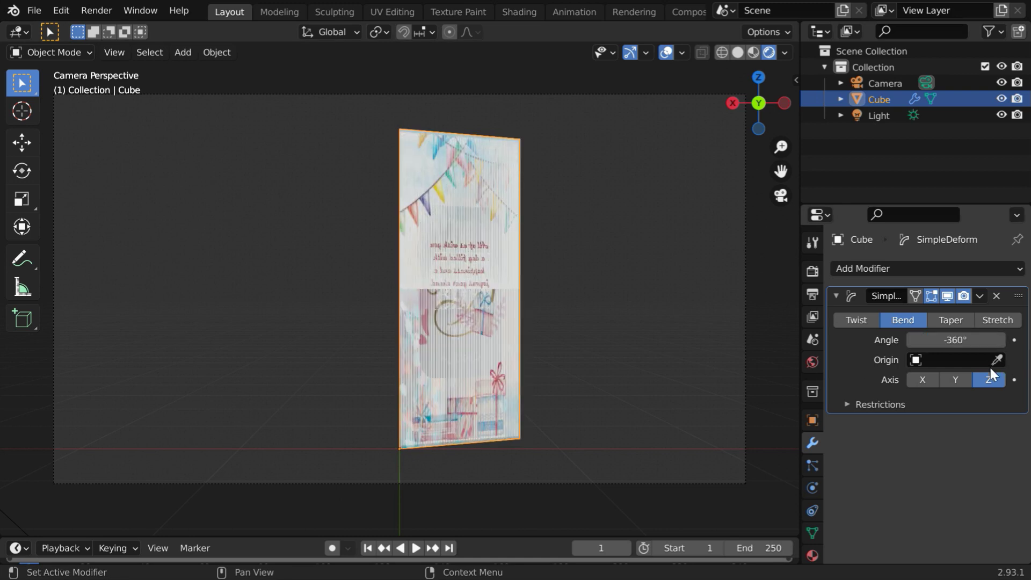
# - Inspect the bent card and change the bend angle to -350°
pyautogui.moveTo(493, 337); pyautogui.dragTo(445, 341, button='middle')
pyautogui.scroll(4, 446, 340)
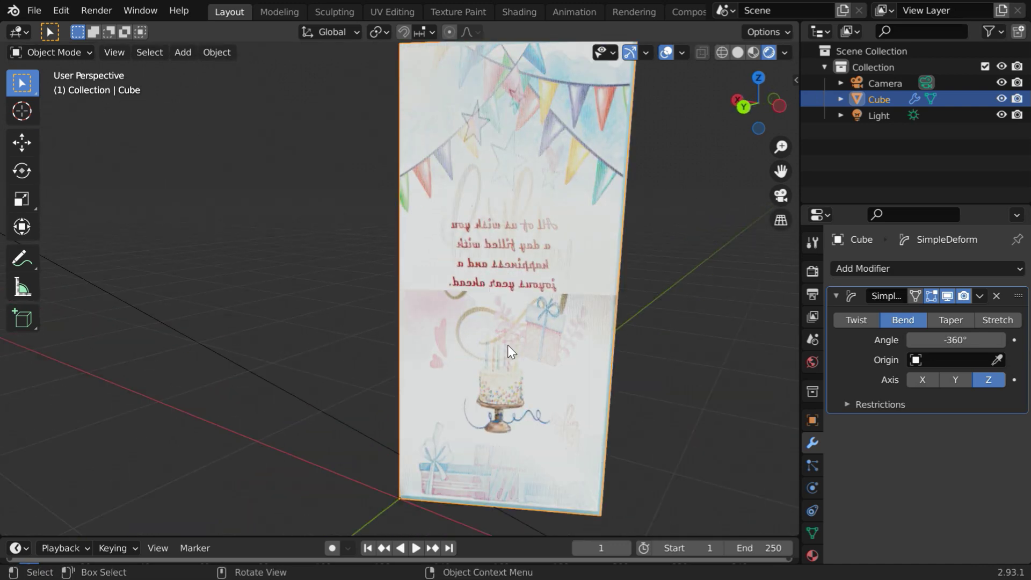
pyautogui.moveTo(507, 345)
pyautogui.mouseDown(button='middle')
pyautogui.moveTo(536, 352)
pyautogui.moveTo(457, 332)
pyautogui.moveTo(368, 340)
pyautogui.moveTo(524, 348)
pyautogui.mouseUp(button='middle')
pyautogui.moveTo(522, 253); pyautogui.dragTo(516, 322, button='middle')
pyautogui.click(956, 339)
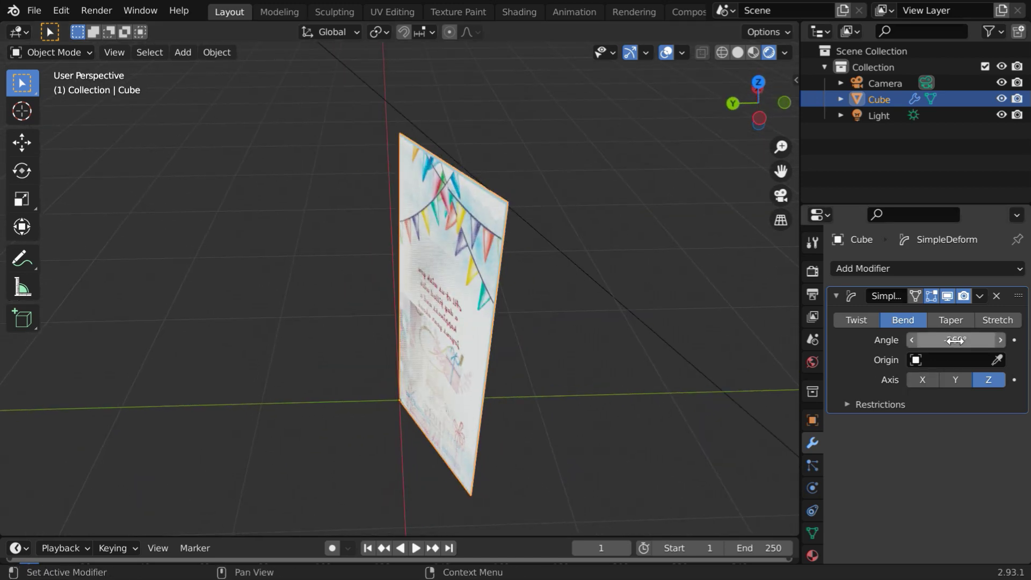
pyautogui.press('BackSpace')
pyautogui.press('BackSpace')
pyautogui.press('BackSpace')
pyautogui.press('BackSpace')
pyautogui.press('BackSpace')
pyautogui.write('-350')
pyautogui.press('Return')
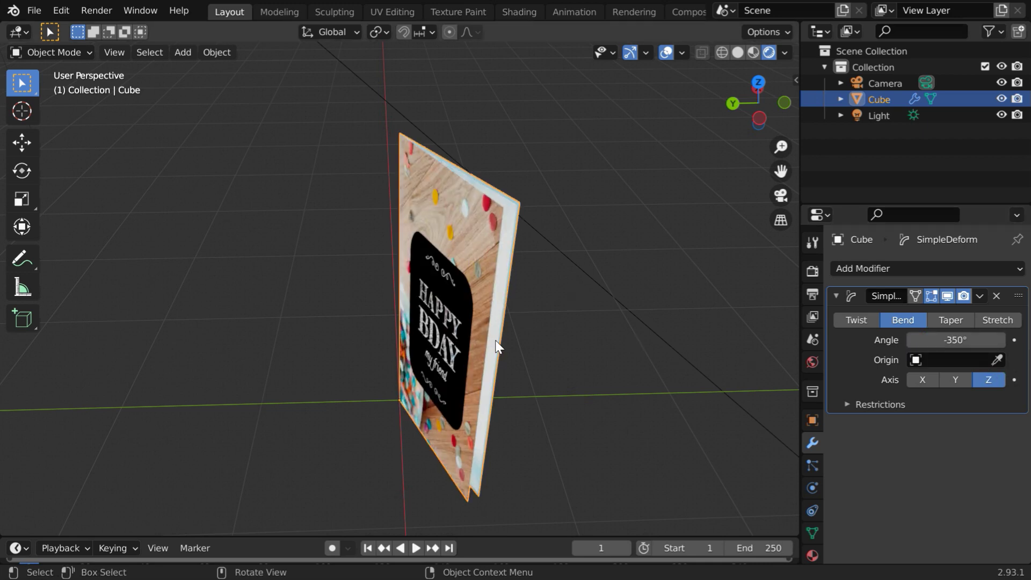
# - Check the closed front cover, then return to the camera view
pyautogui.moveTo(497, 376); pyautogui.dragTo(532, 332, button='middle')
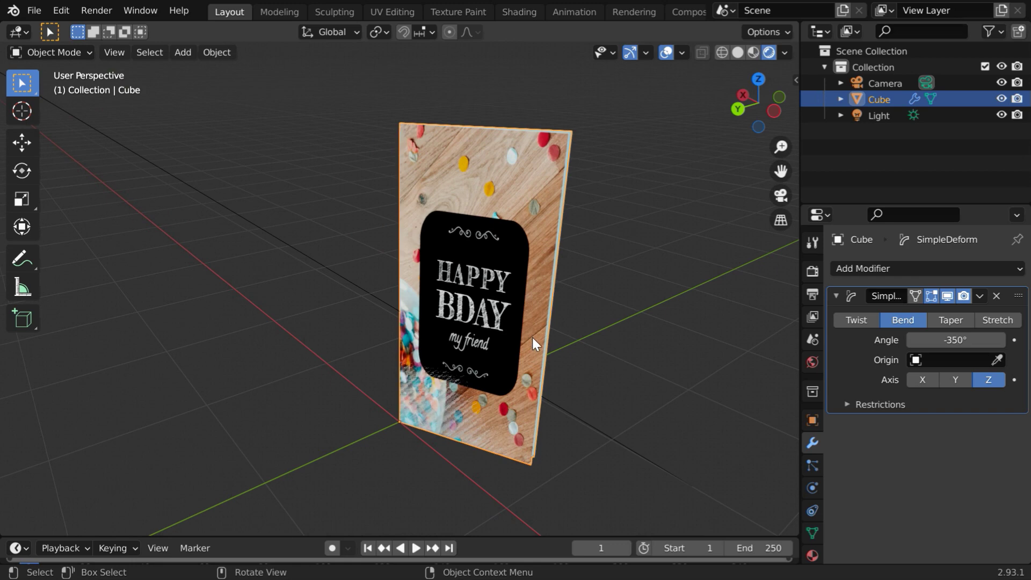
pyautogui.click(777, 197)
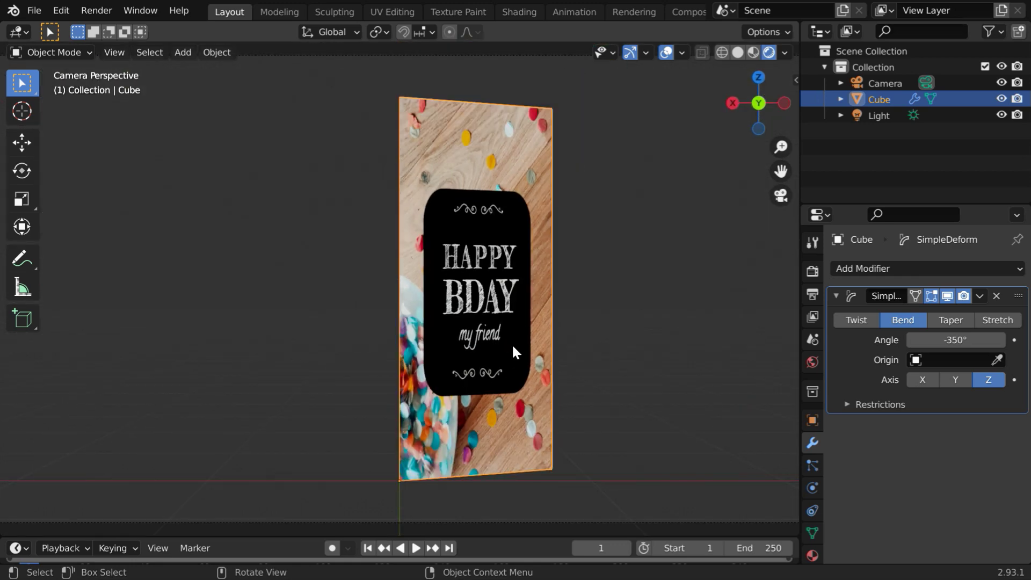
pyautogui.scroll(-3, 499, 335)
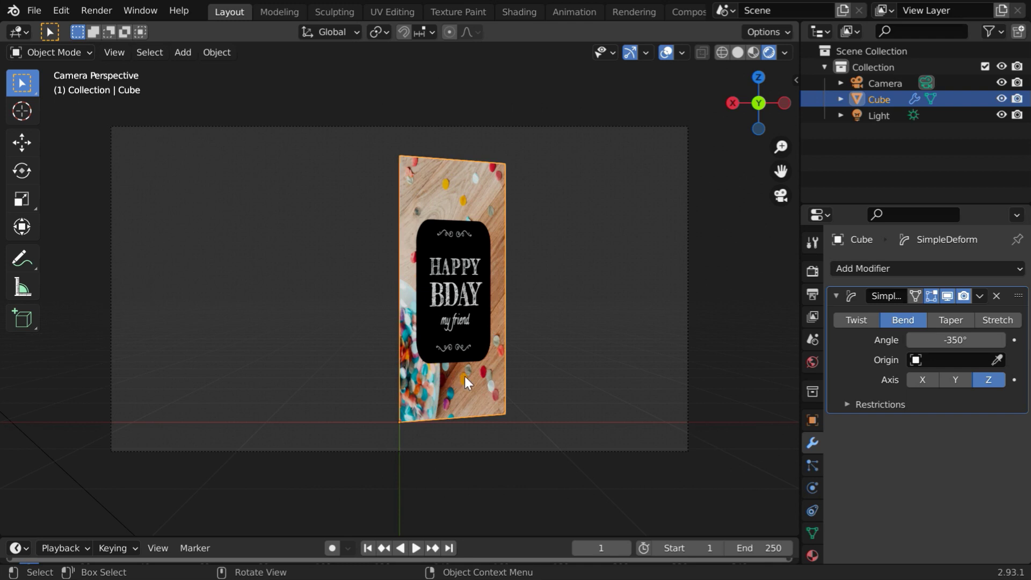
pyautogui.scroll(1, 477, 381)
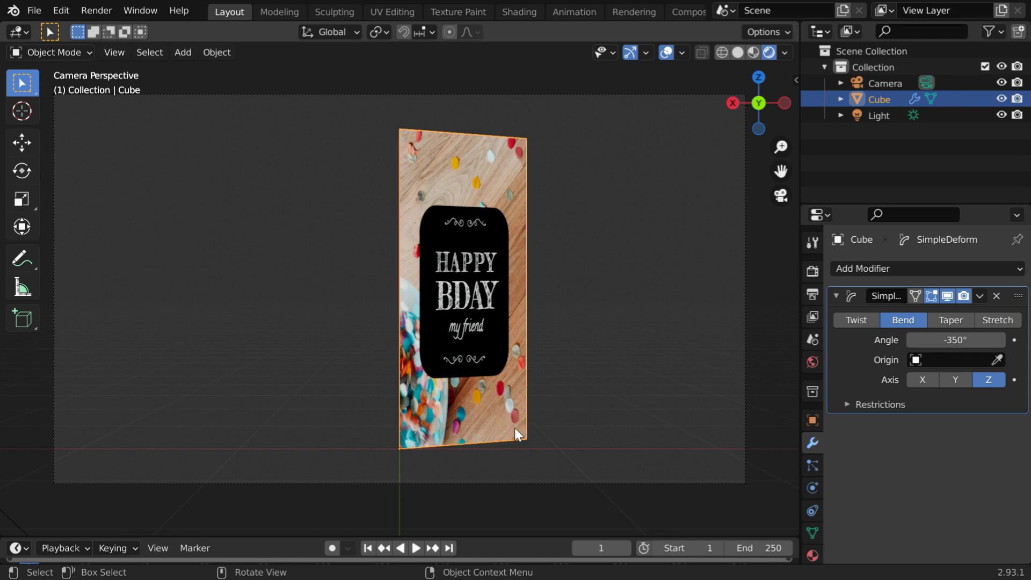
# - Set the card's Y scale to 1.42 and Z rotation to -90°
pyautogui.click(813, 420)
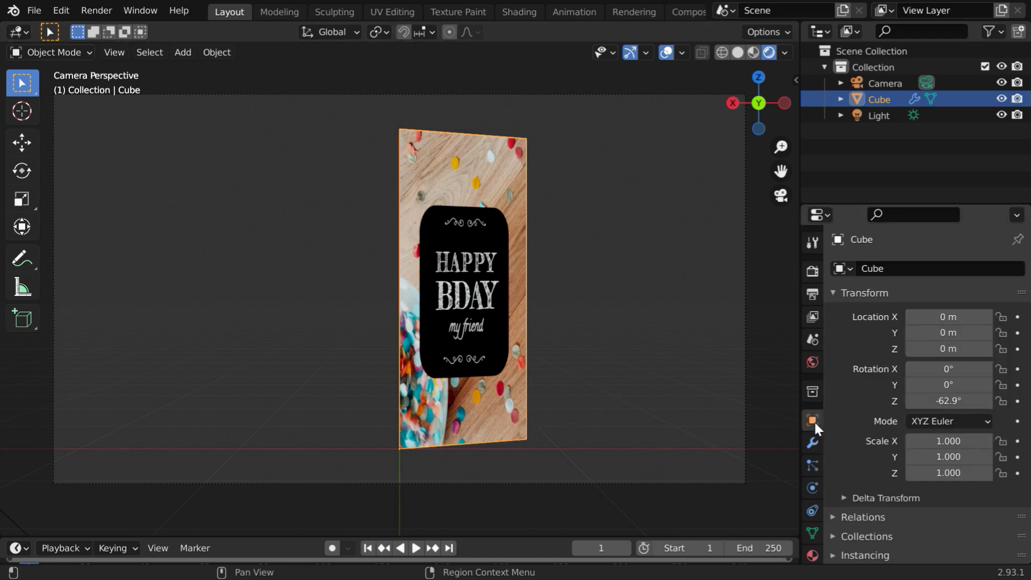
pyautogui.doubleClick(953, 457)
pyautogui.write('1.42')
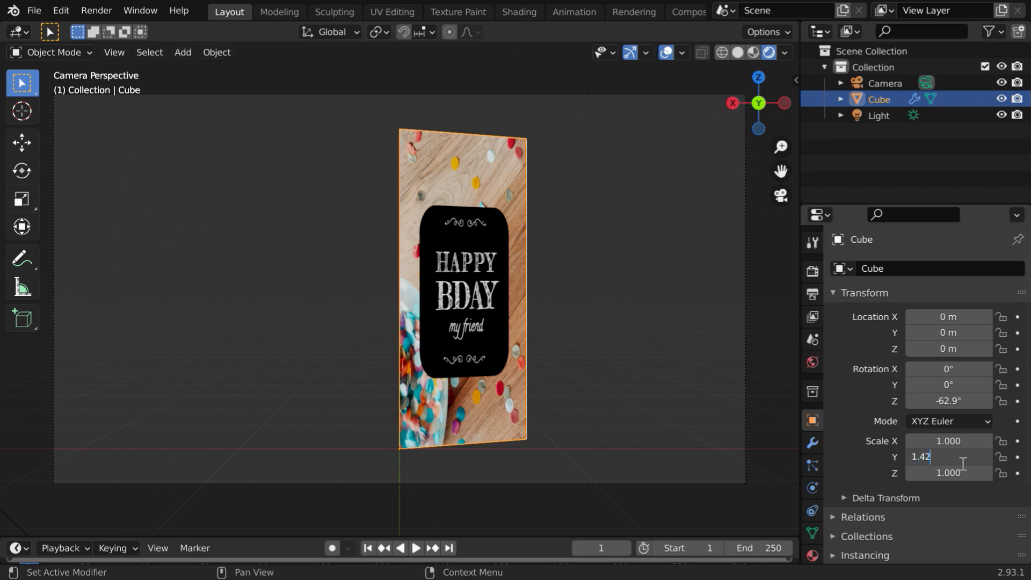
pyautogui.press('Return')
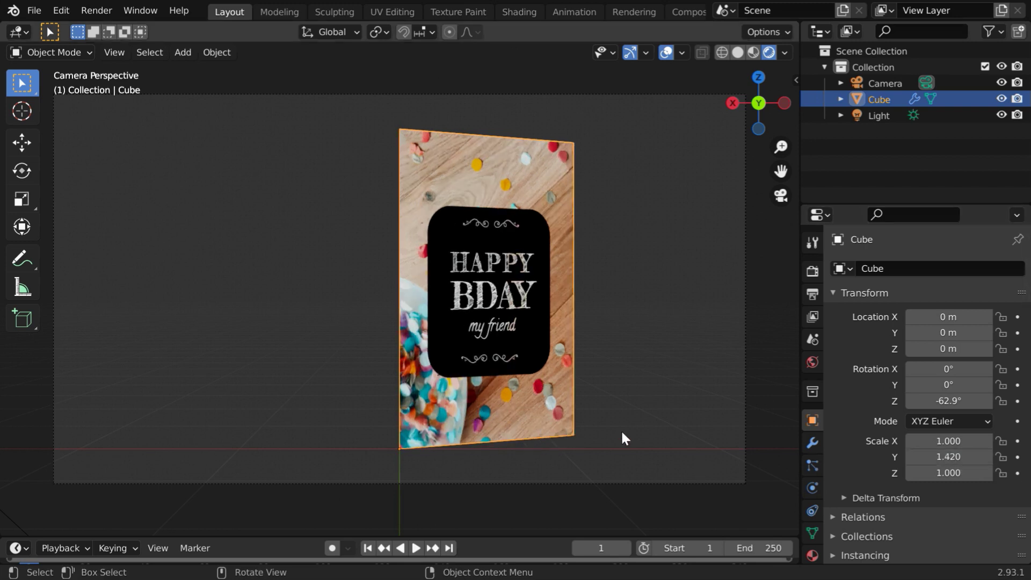
pyautogui.click(961, 401)
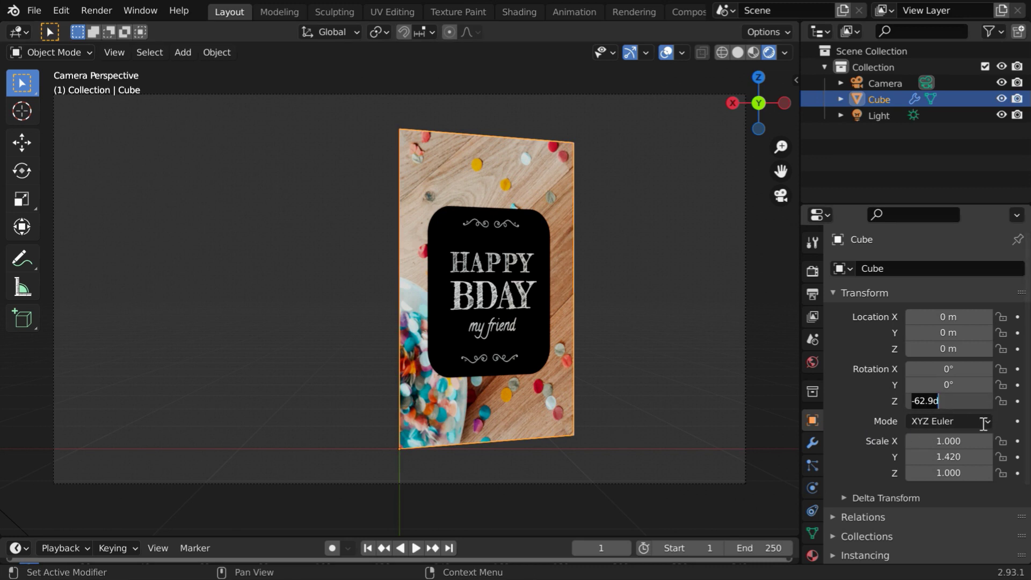
pyautogui.write('-90')
pyautogui.press('Return')
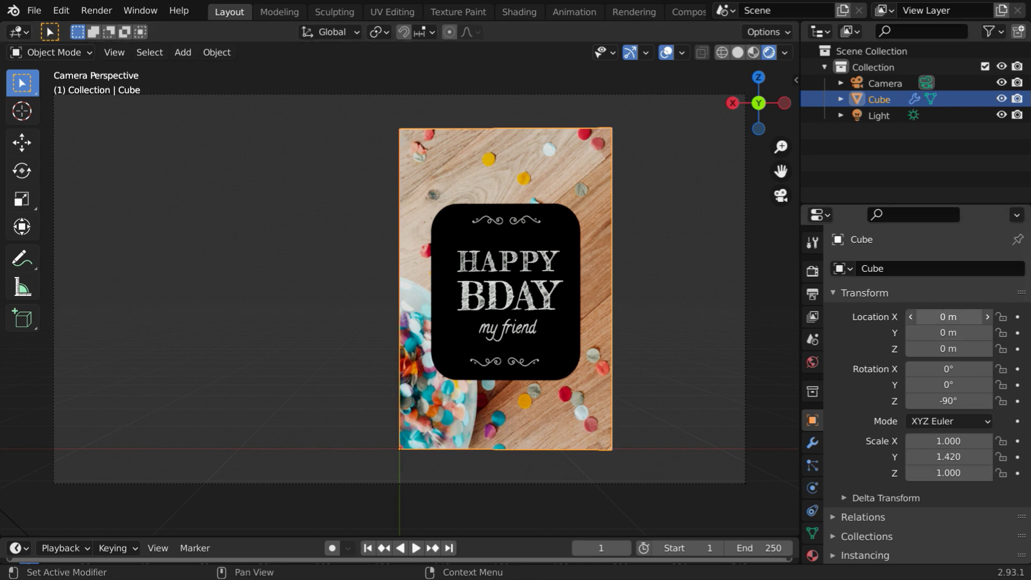
# - Move the card to X location 0.71 m
pyautogui.moveTo(948, 316); pyautogui.dragTo(1001, 317)
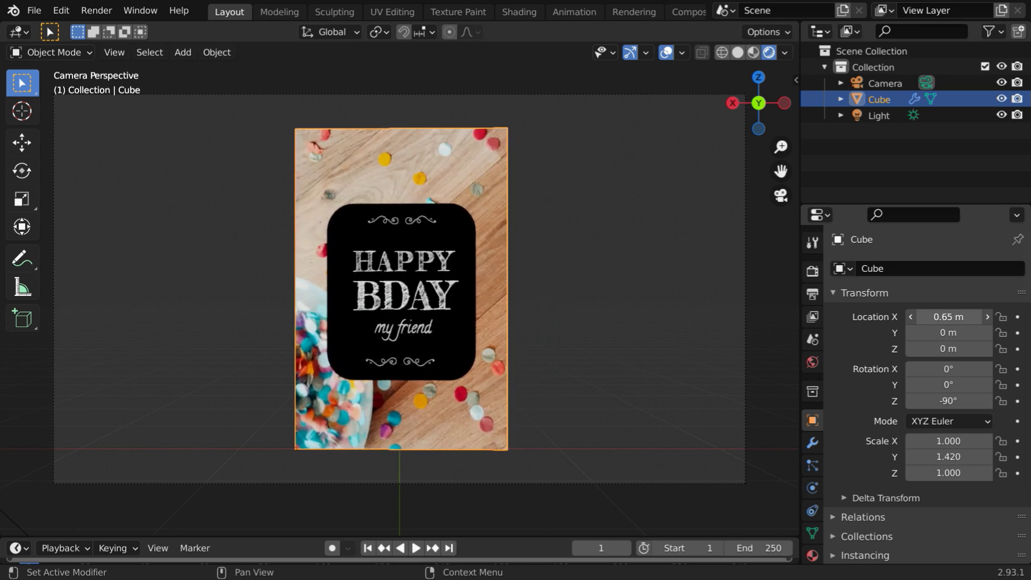
pyautogui.click(949, 318)
pyautogui.write('.71')
pyautogui.press('Return')
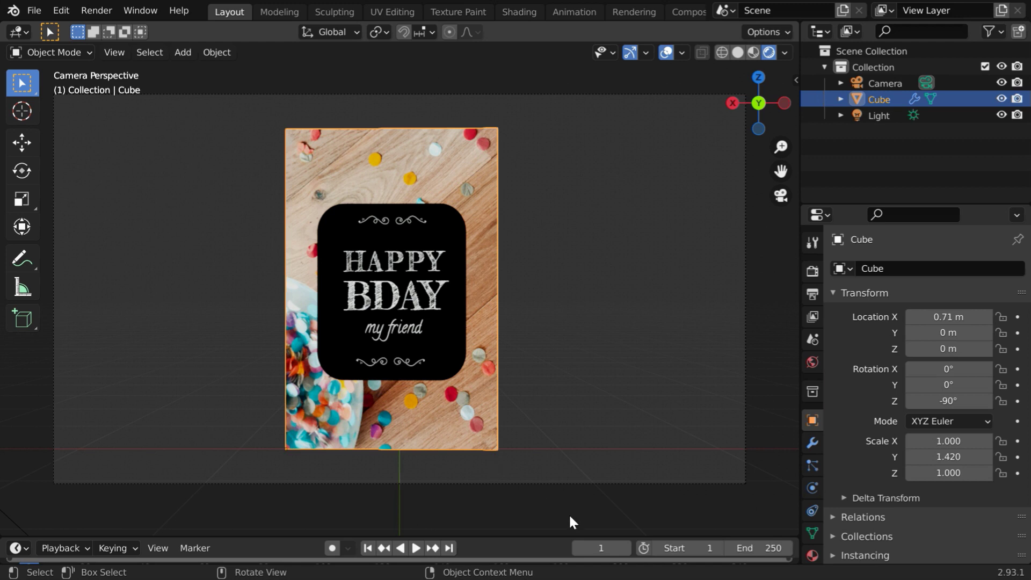
pyautogui.click(596, 548)
# - At frame 50, keyframe the card's Location X, Rotation Z and bend Angle
pyautogui.write('50')
pyautogui.press('Return')
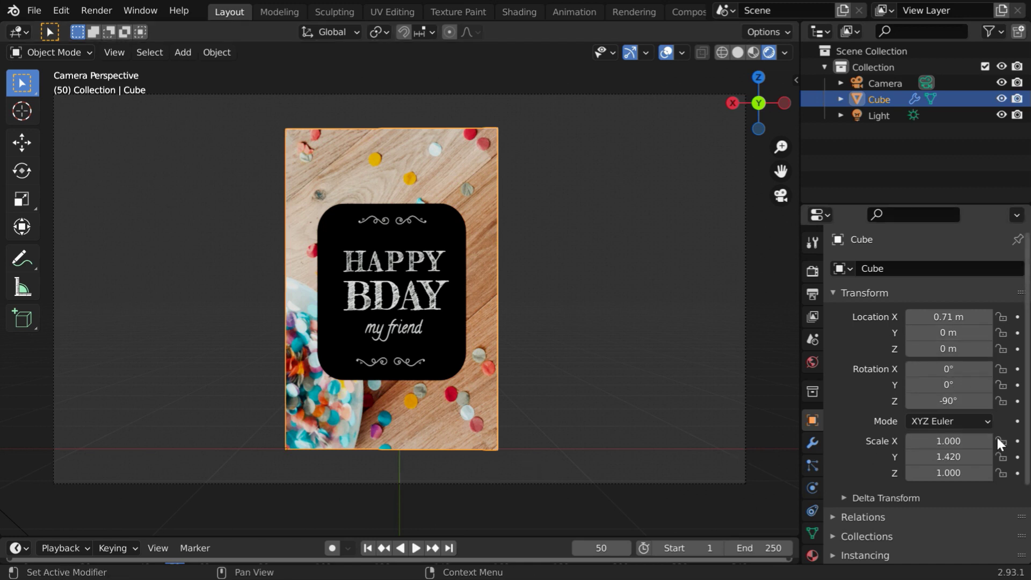
pyautogui.click(1017, 317)
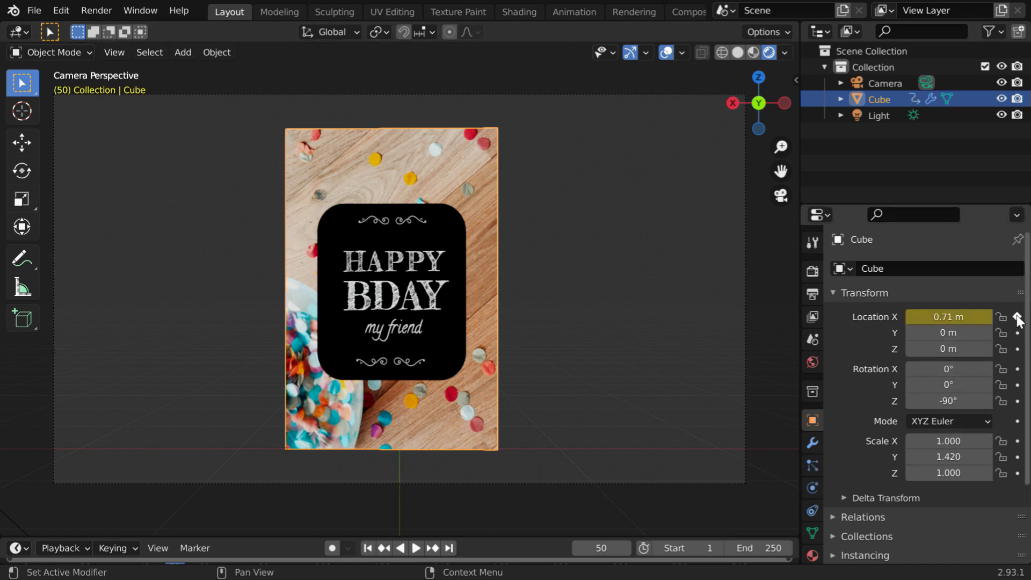
pyautogui.click(1017, 401)
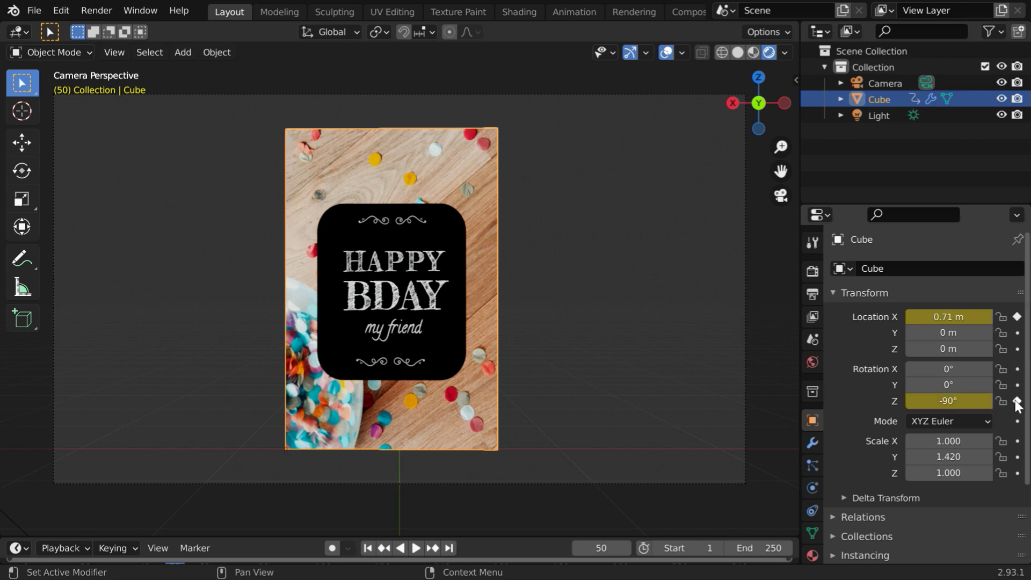
pyautogui.click(813, 442)
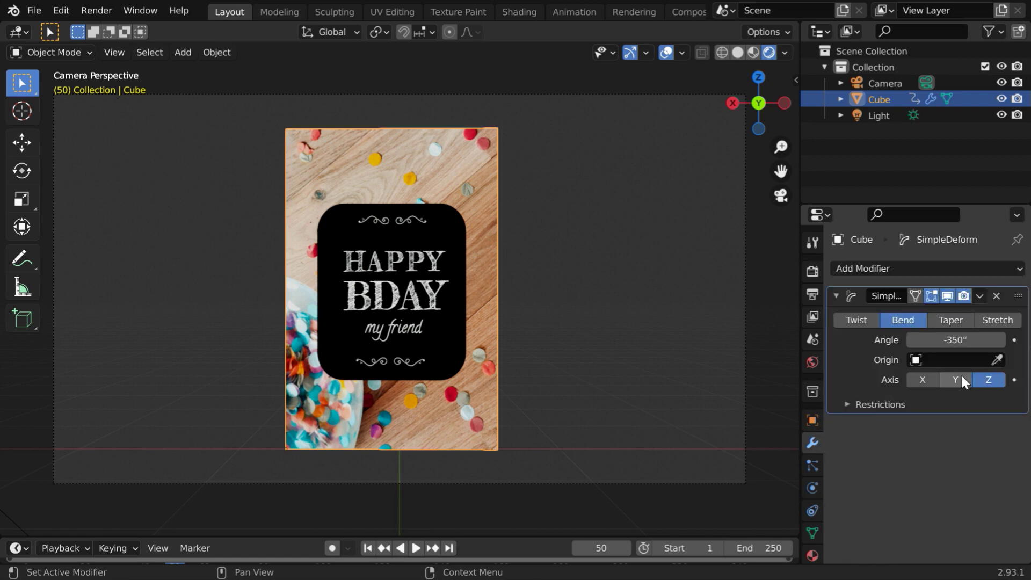
pyautogui.click(1013, 340)
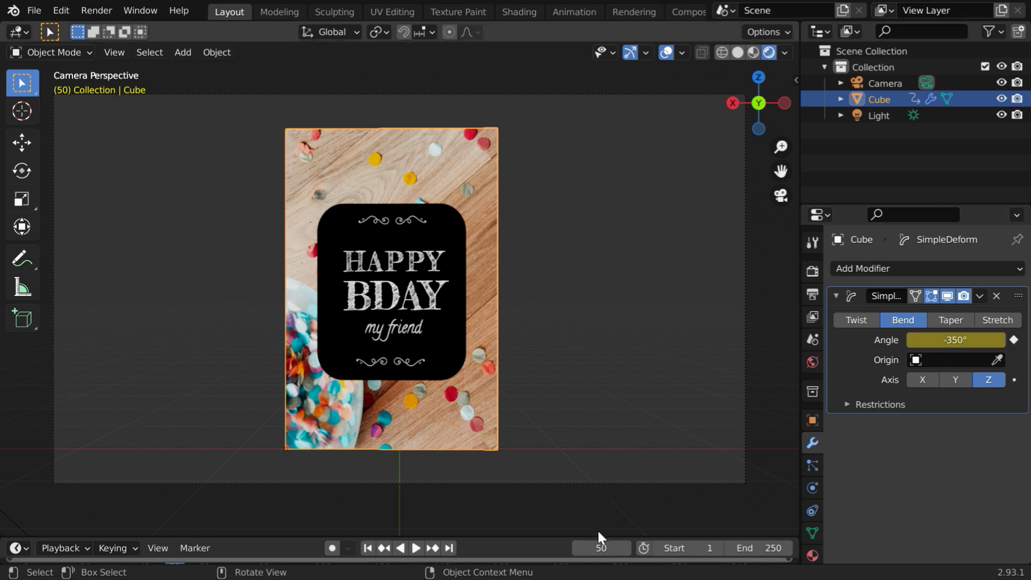
# - At frame 80, set the bend angle to 0° and keyframe it
pyautogui.click(598, 547)
pyautogui.write('80')
pyautogui.press('Return')
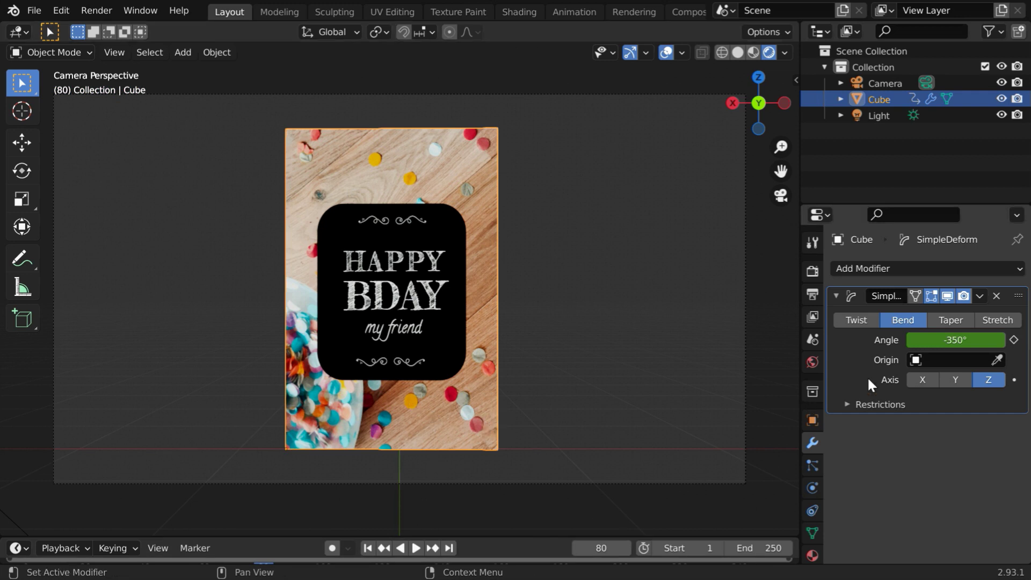
pyautogui.click(963, 339)
pyautogui.write('0')
pyautogui.press('Return')
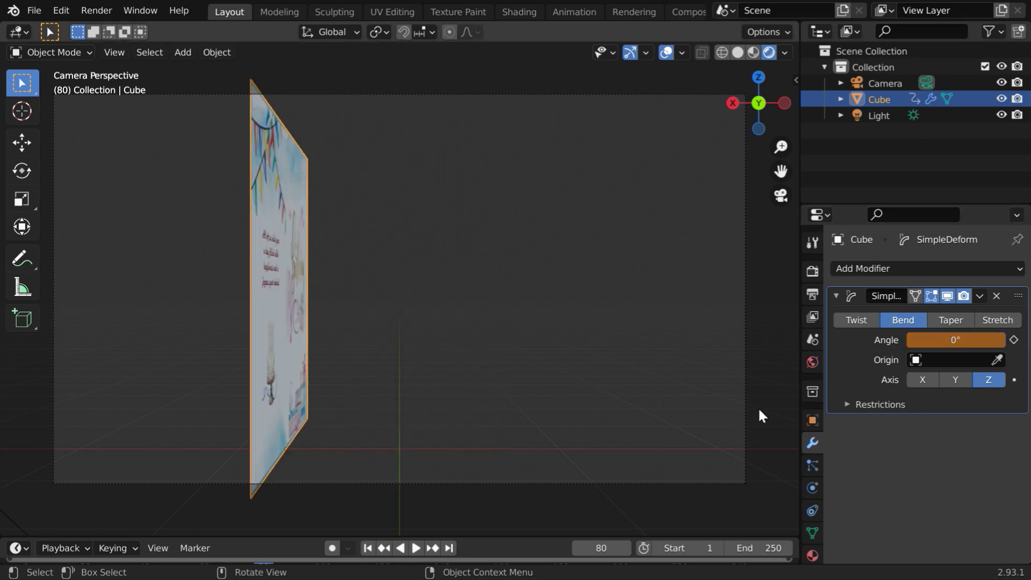
pyautogui.click(1013, 340)
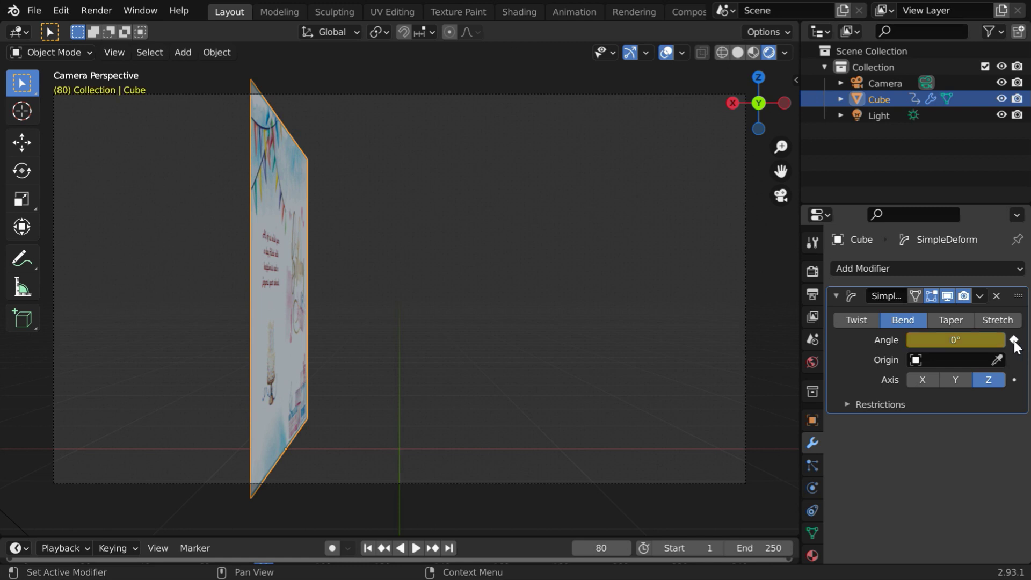
# - Keyframe Rotation Z at -180° and Location X at 0 m on frame 80
pyautogui.click(812, 420)
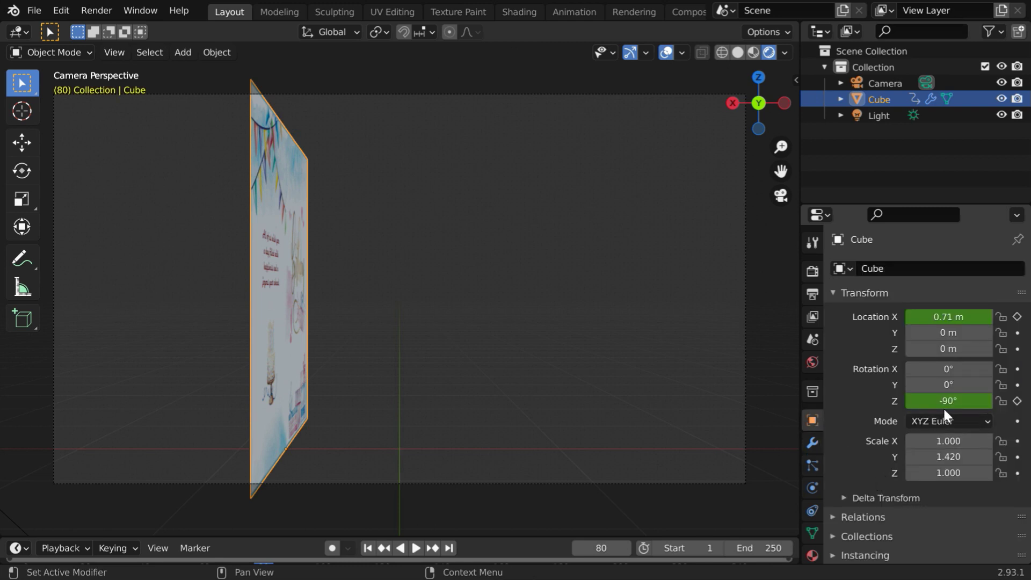
pyautogui.moveTo(948, 400); pyautogui.dragTo(907, 400)
pyautogui.click(976, 404)
pyautogui.write('-180')
pyautogui.press('Return')
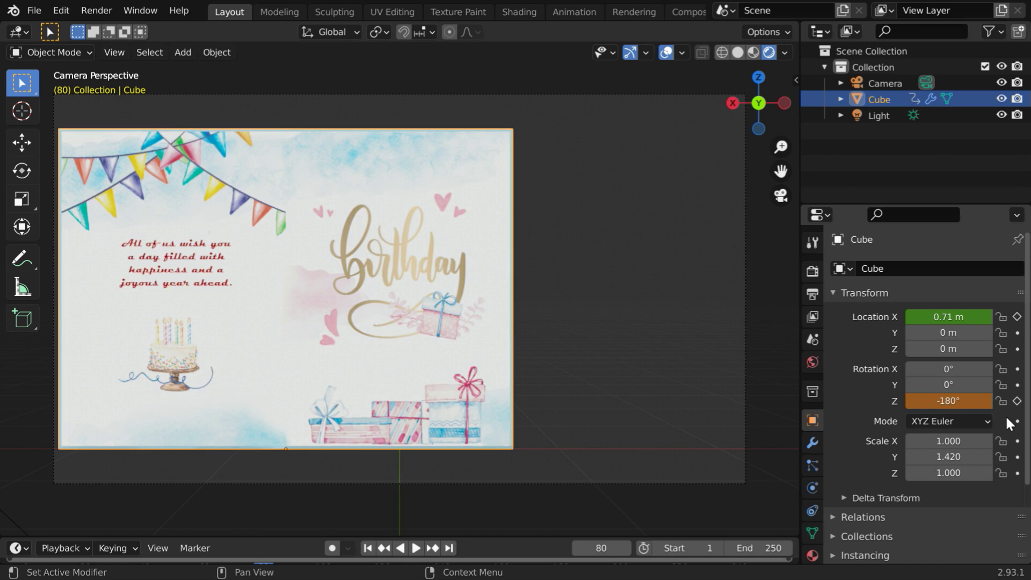
pyautogui.click(1016, 401)
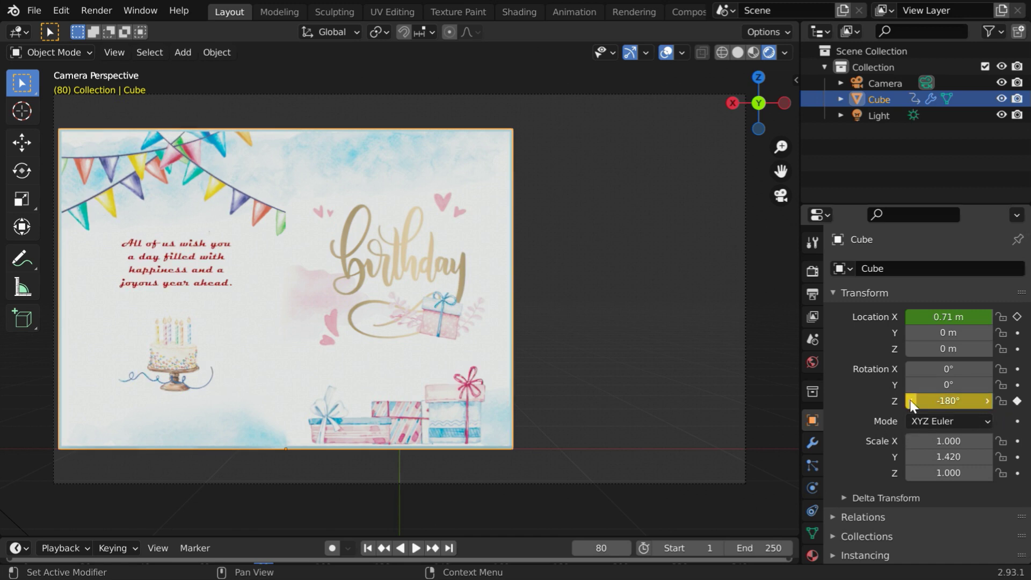
pyautogui.doubleClick(948, 317)
pyautogui.write('0')
pyautogui.press('Return')
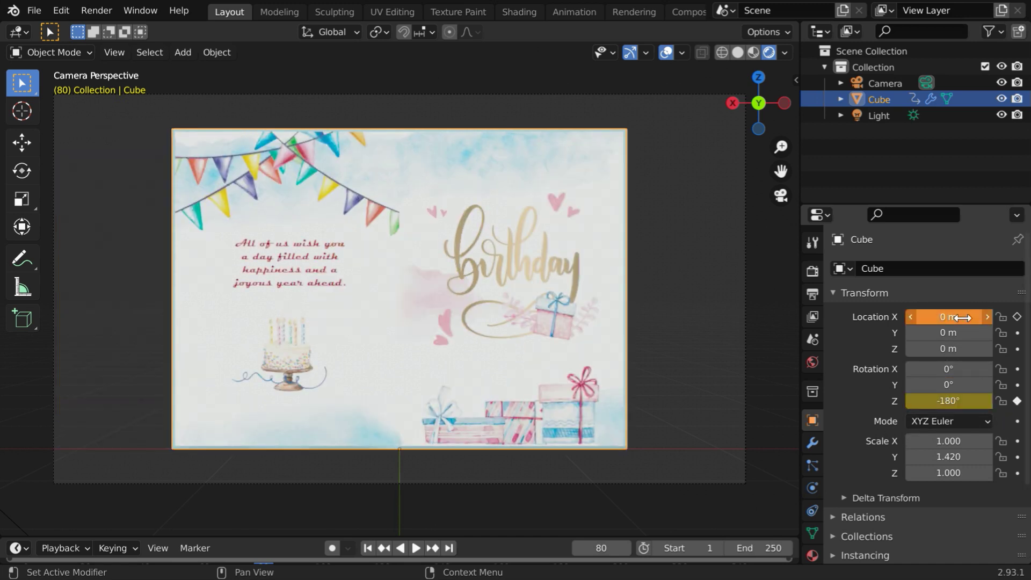
pyautogui.click(1017, 317)
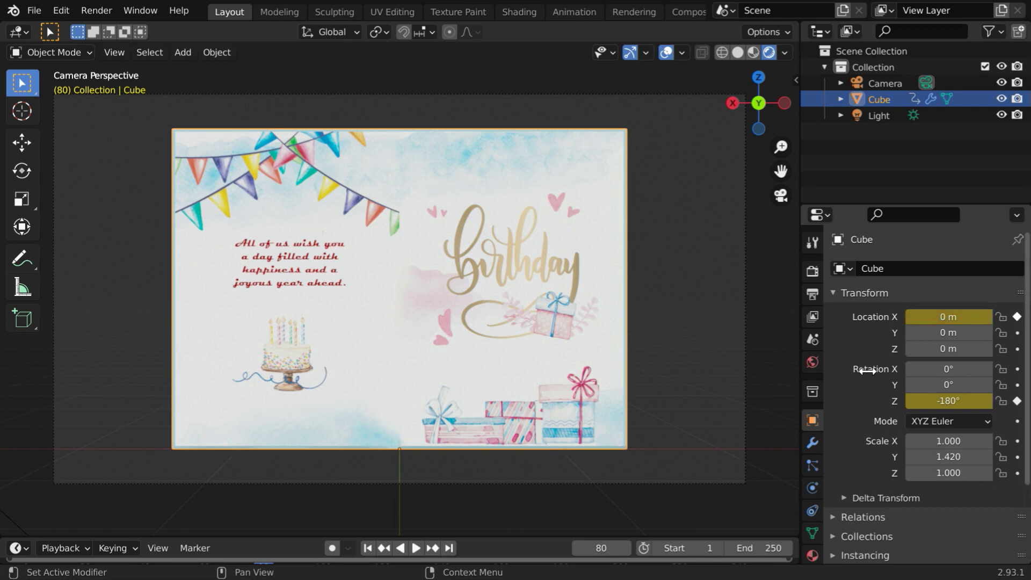
# - On frame 1, move the card to X -2.3 m and keyframe its Location X
pyautogui.click(366, 547)
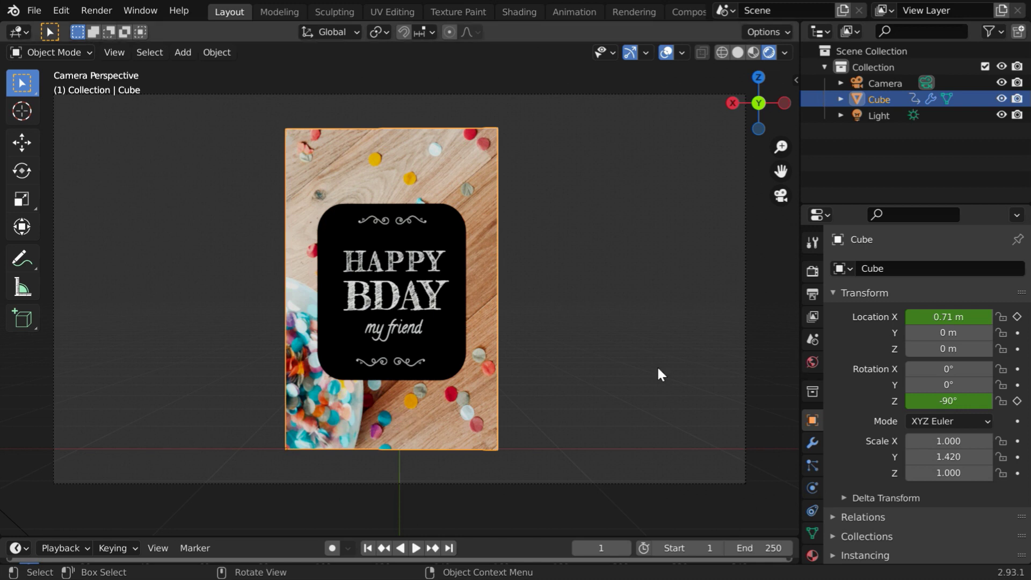
pyautogui.moveTo(945, 317); pyautogui.dragTo(877, 317)
pyautogui.click(961, 317)
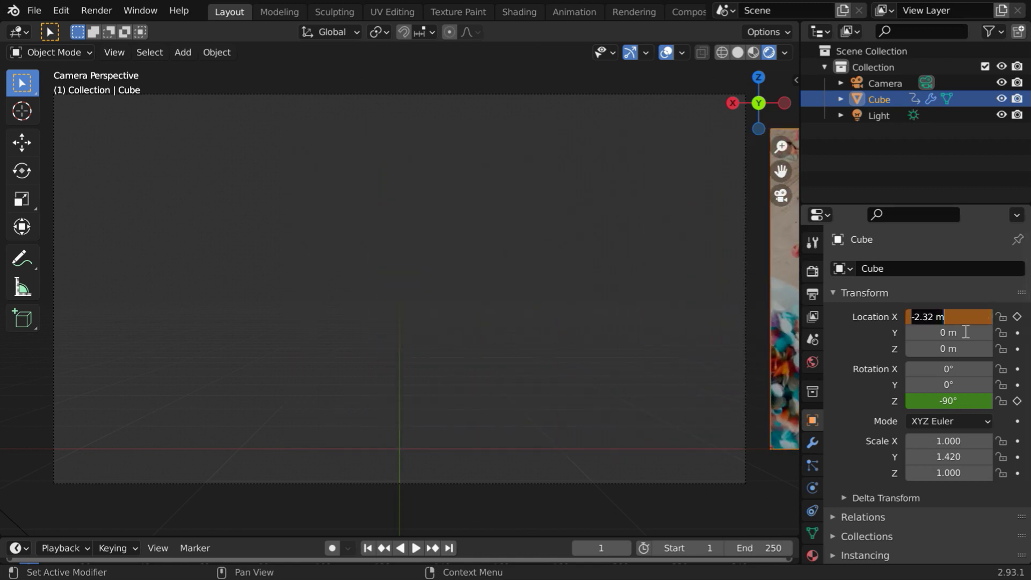
pyautogui.write('-')
pyautogui.press('Return')
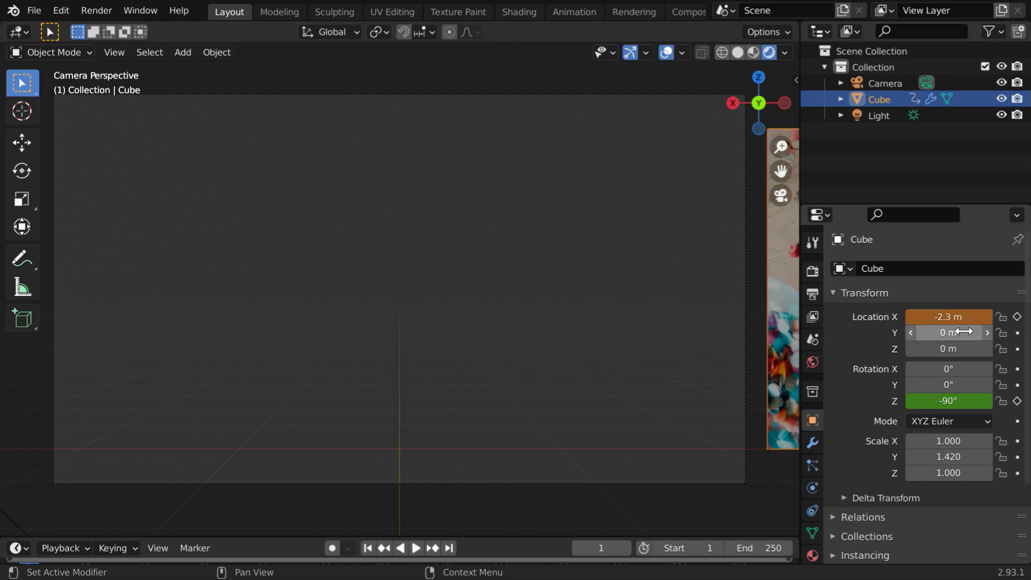
pyautogui.click(1017, 317)
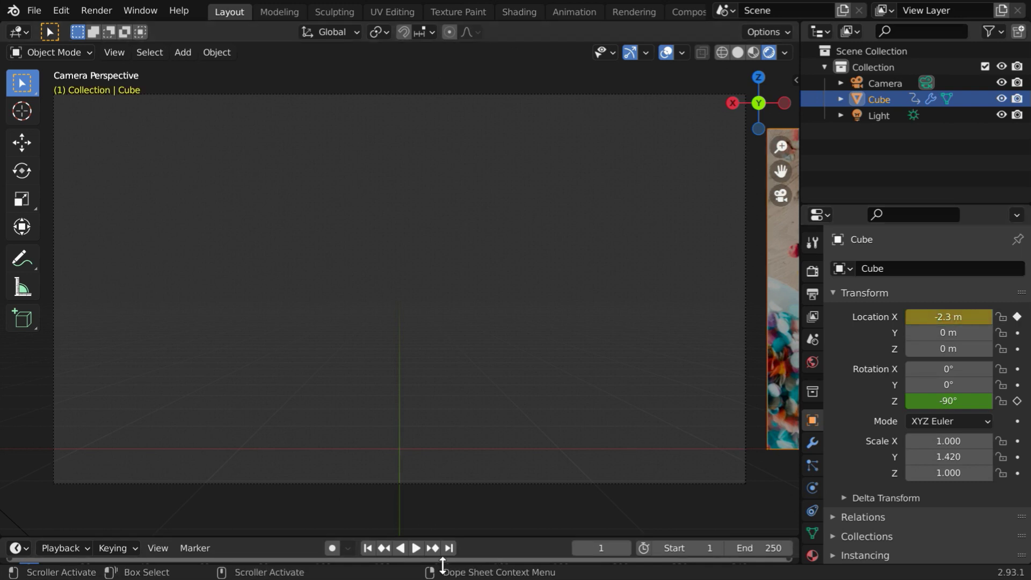
# - Preview the slide-in animation, then jump to frame 120
pyautogui.click(415, 548)
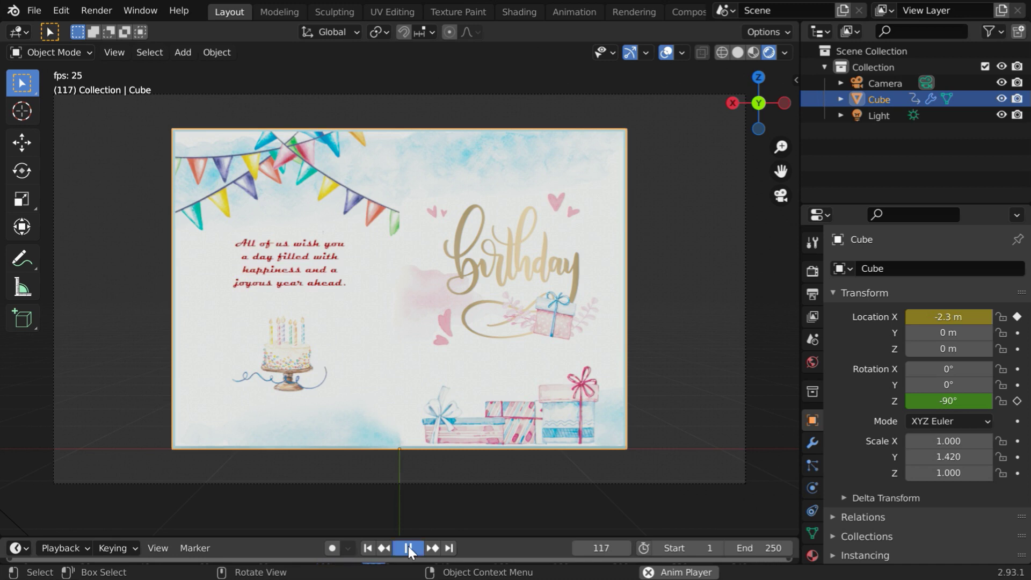
pyautogui.click(408, 546)
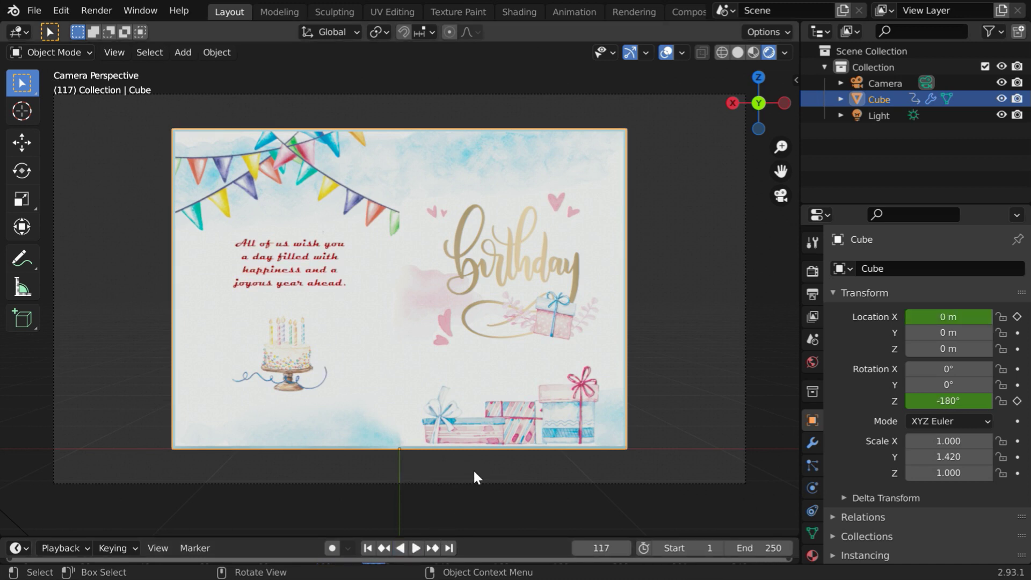
pyautogui.doubleClick(607, 547)
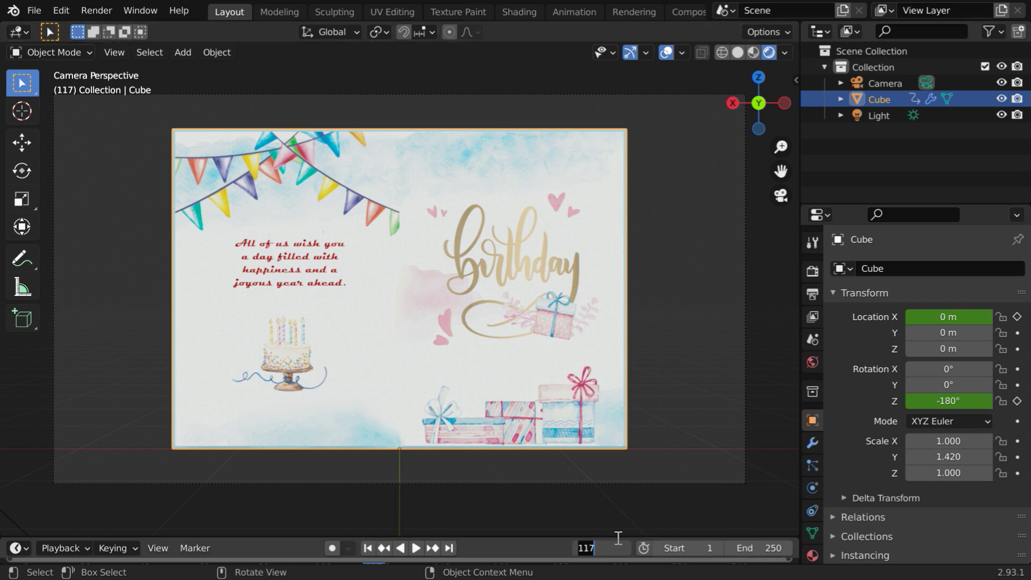
pyautogui.write('120')
pyautogui.press('Return')
# - Keyframe Rotation Z -180°, Location X 0 m and the 0° bend angle at frame 120
pyautogui.click(1016, 400)
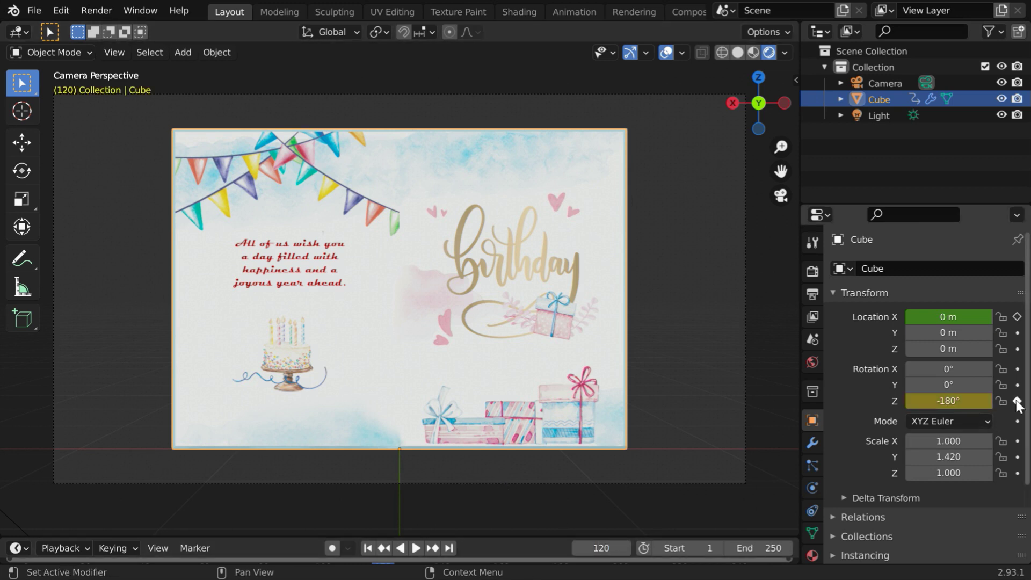
pyautogui.click(1016, 316)
pyautogui.click(813, 443)
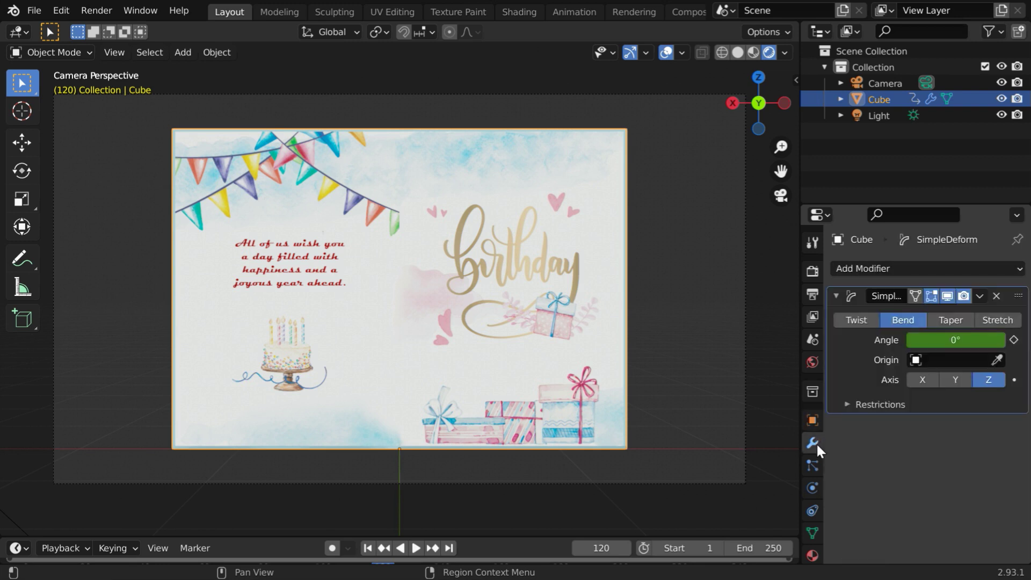
pyautogui.click(1013, 340)
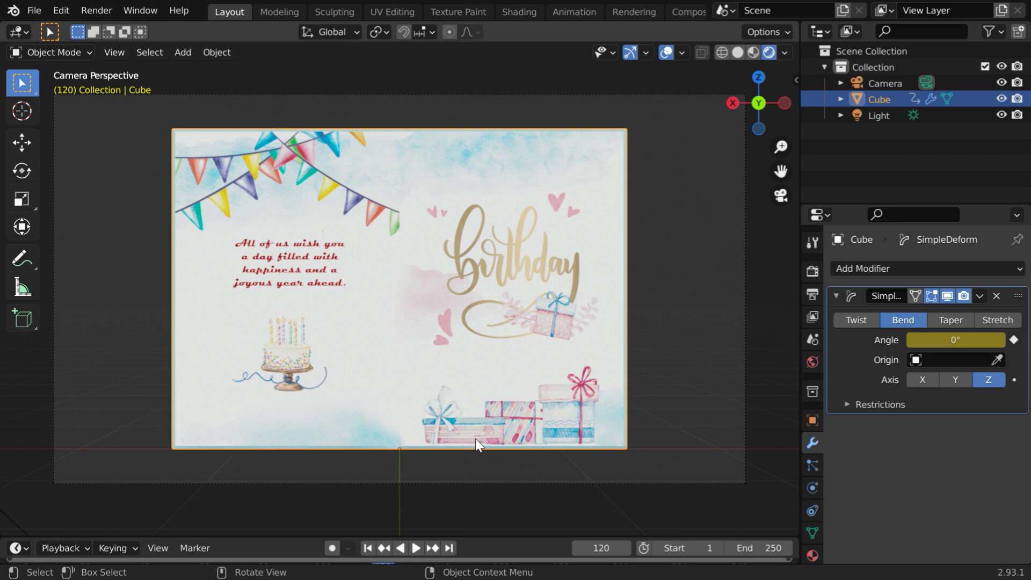
# - At frame 150, set the bend angle to -350° and keyframe it
pyautogui.click(601, 548)
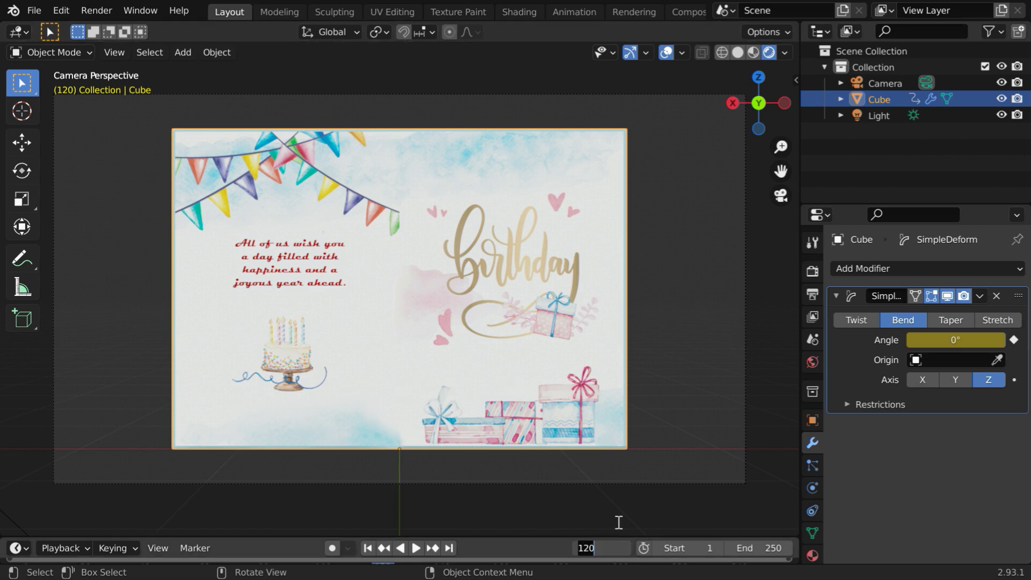
pyautogui.write('150')
pyautogui.press('Return')
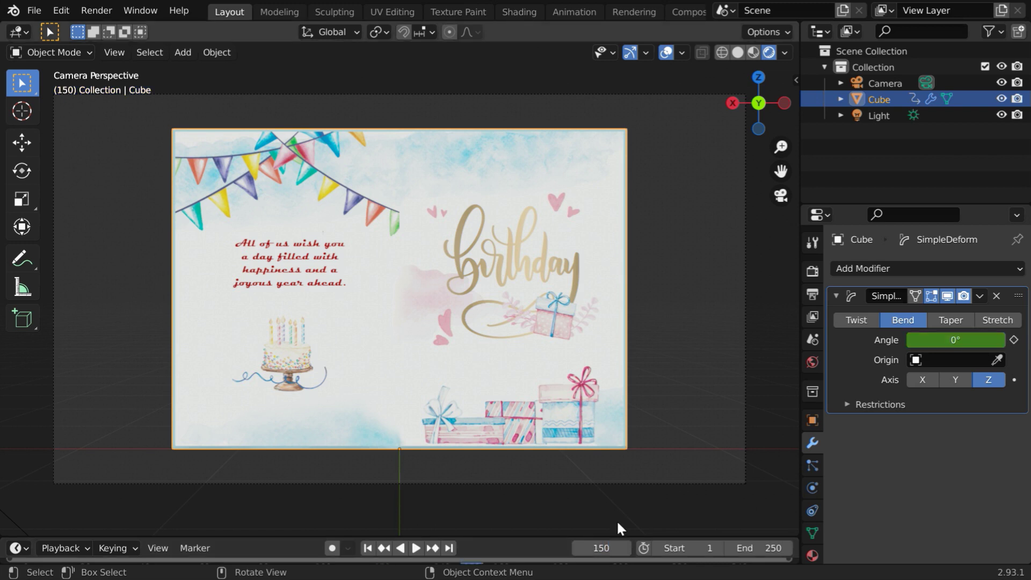
pyautogui.moveTo(955, 339); pyautogui.dragTo(989, 336)
pyautogui.click(970, 338)
pyautogui.write('-350')
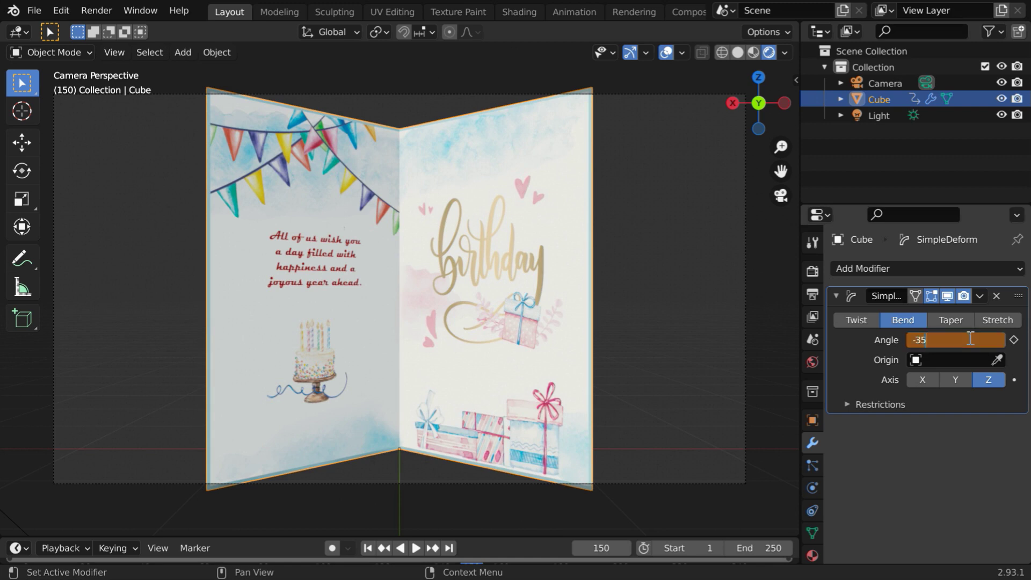
pyautogui.press('Return')
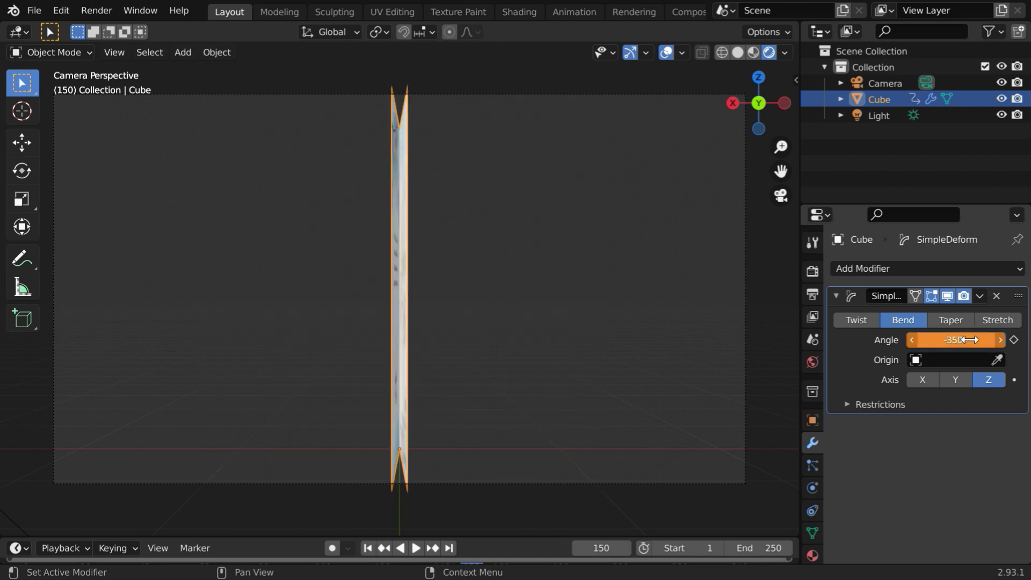
pyautogui.click(1014, 339)
# - Keyframe the card's Rotation Z at -270° and Location X at -0.71 m
pyautogui.click(812, 420)
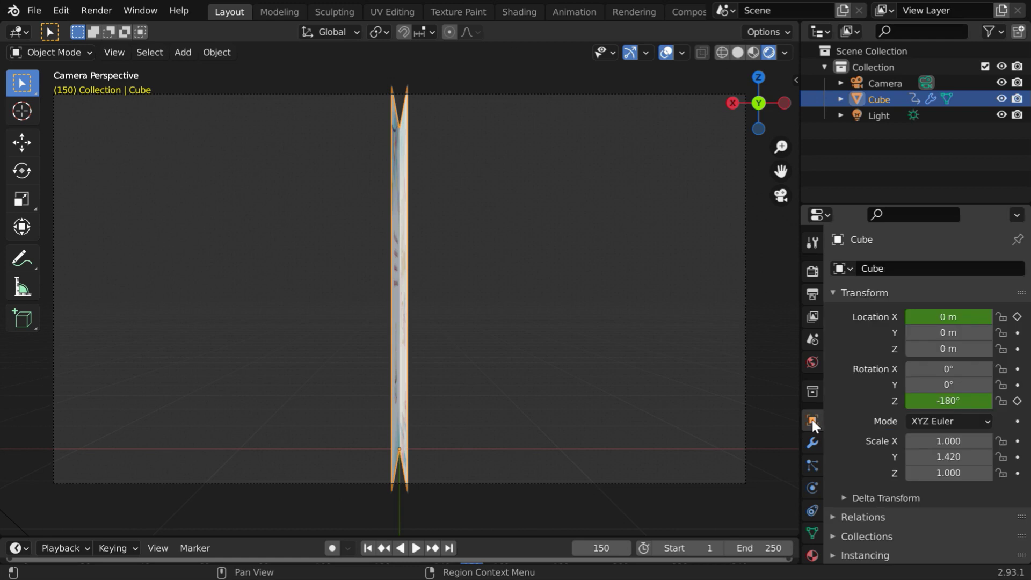
pyautogui.moveTo(948, 401); pyautogui.dragTo(936, 401)
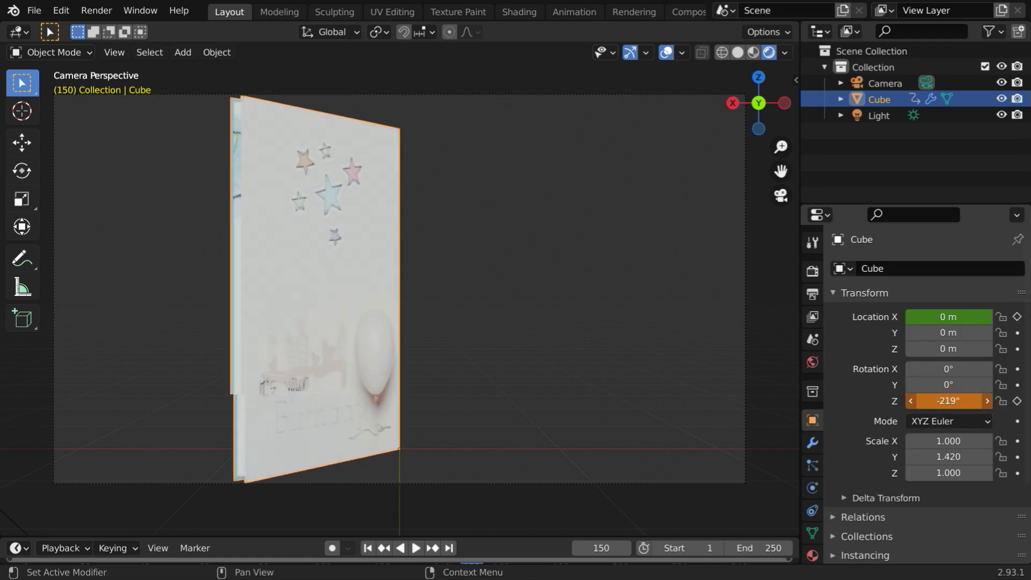
pyautogui.click(956, 402)
pyautogui.write('-270')
pyautogui.press('Return')
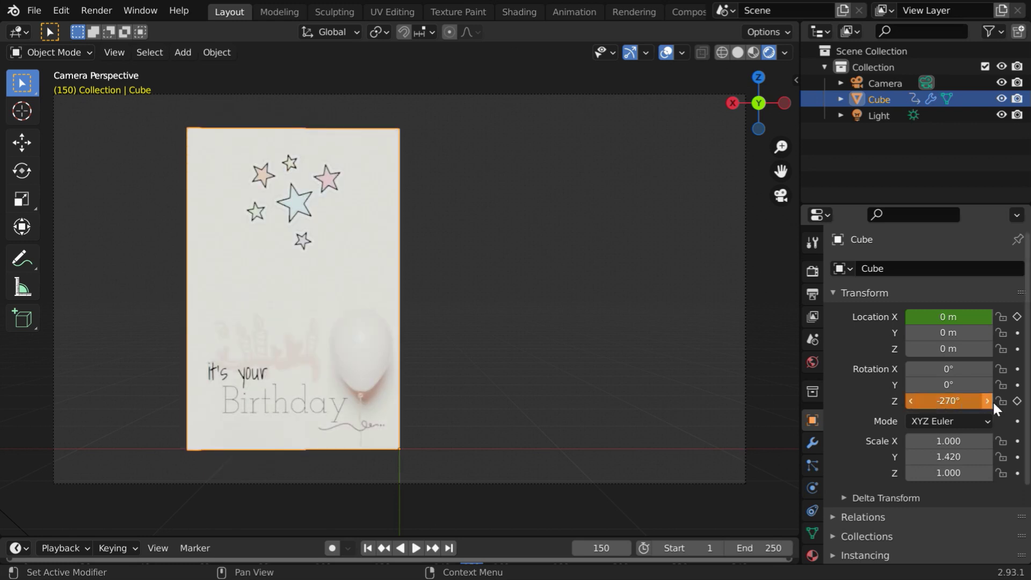
pyautogui.click(1016, 402)
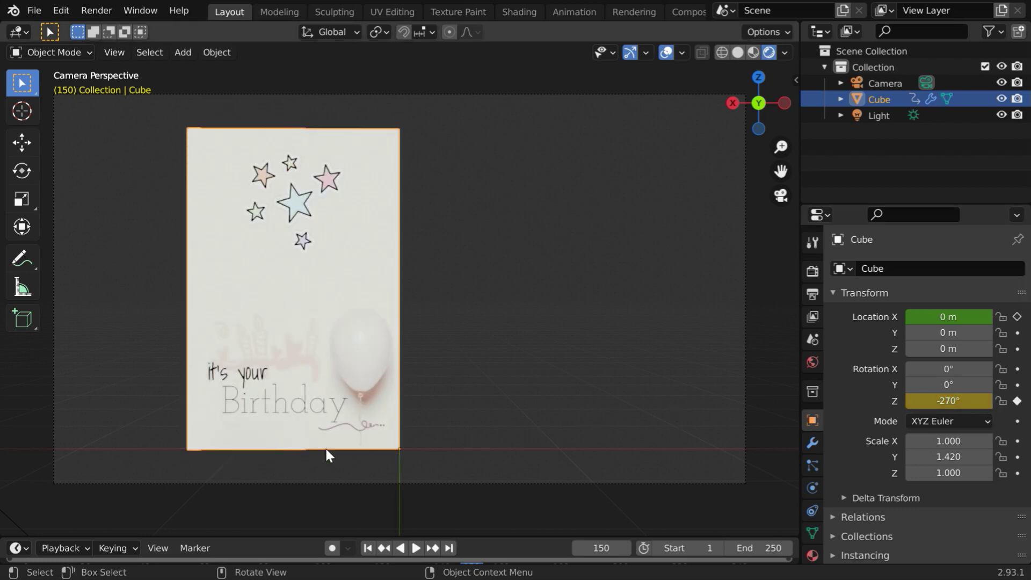
pyautogui.click(948, 317)
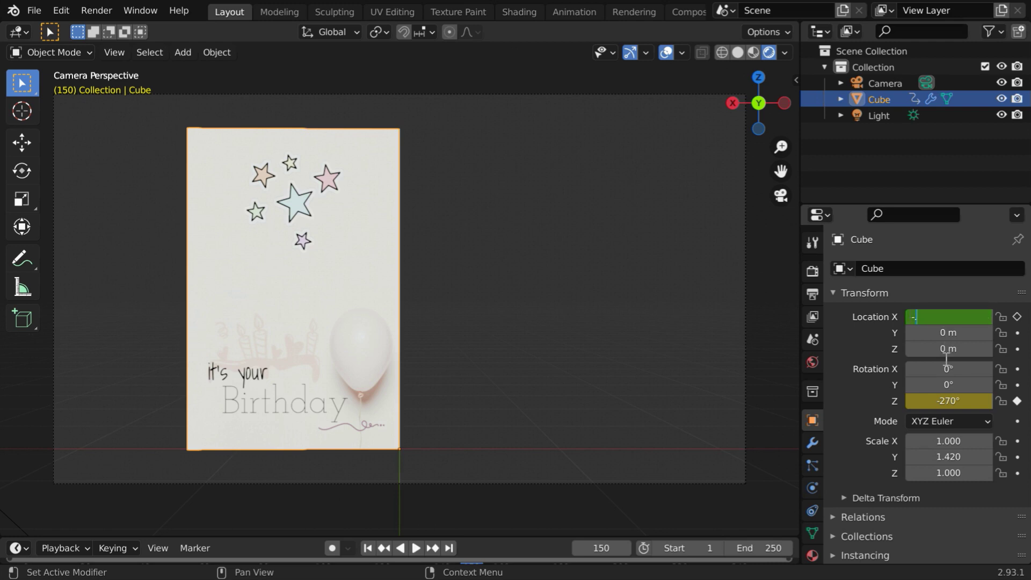
pyautogui.press('Return')
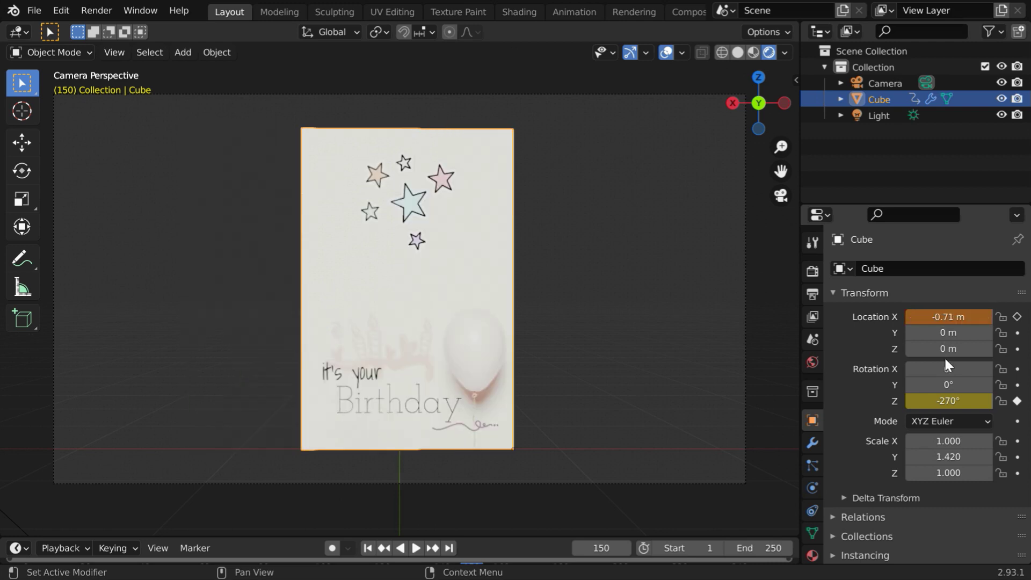
pyautogui.click(1018, 317)
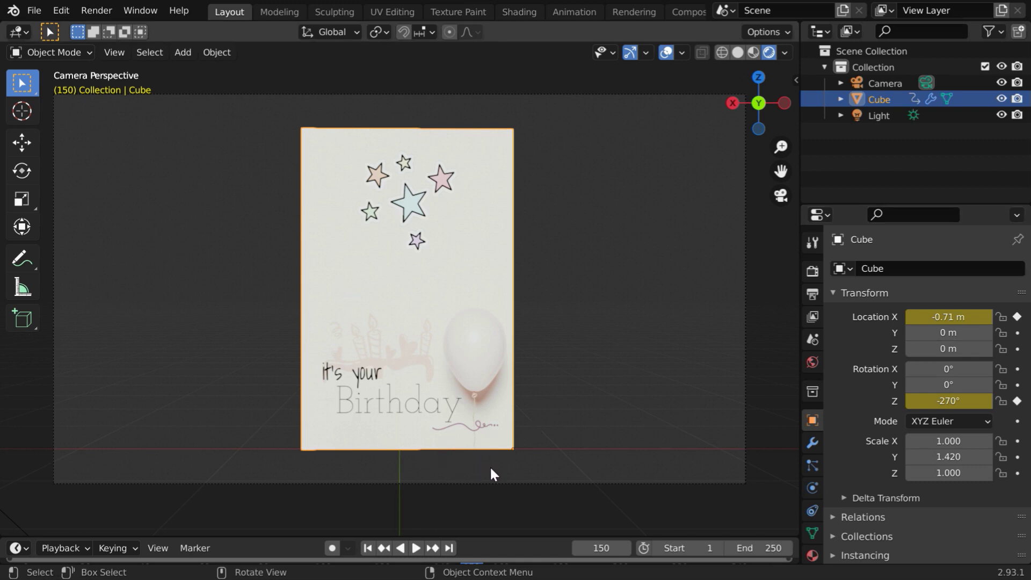
# - At frame 170, key the card's Location X, Rotation Z and -350° bend so it holds still
pyautogui.click(601, 547)
pyautogui.press('Return')
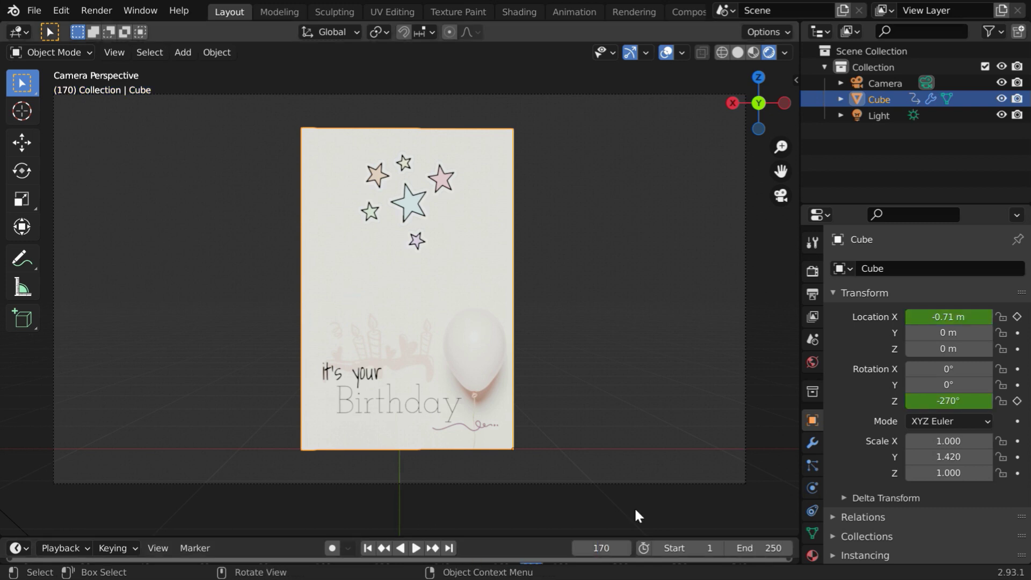
pyautogui.click(1017, 316)
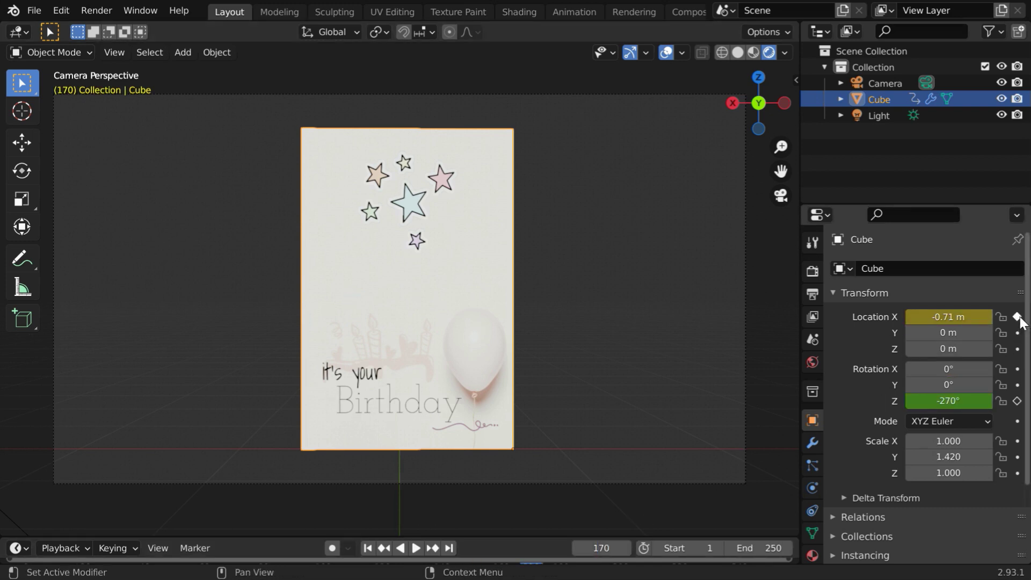
pyautogui.click(1018, 400)
pyautogui.click(811, 446)
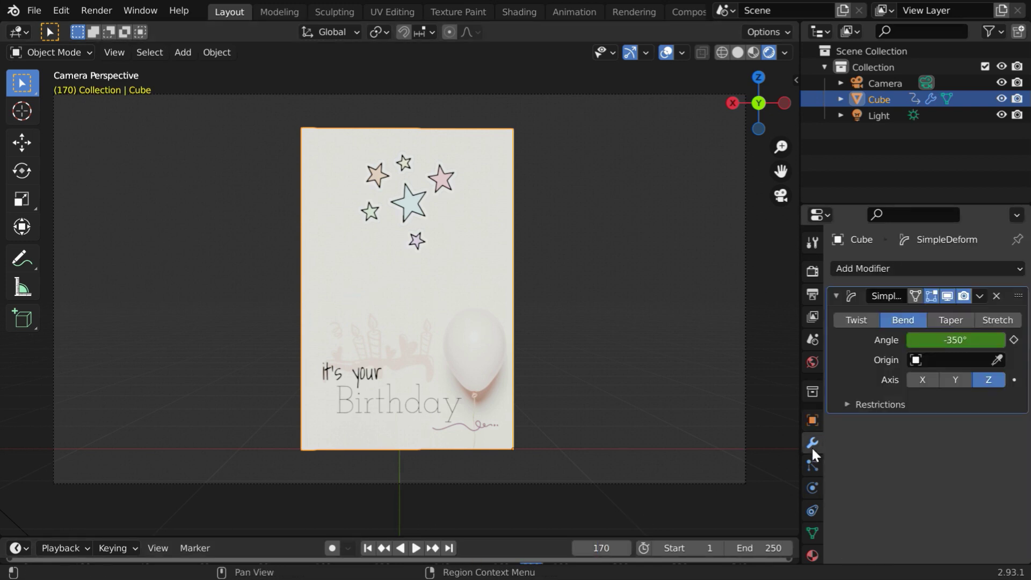
pyautogui.click(1013, 339)
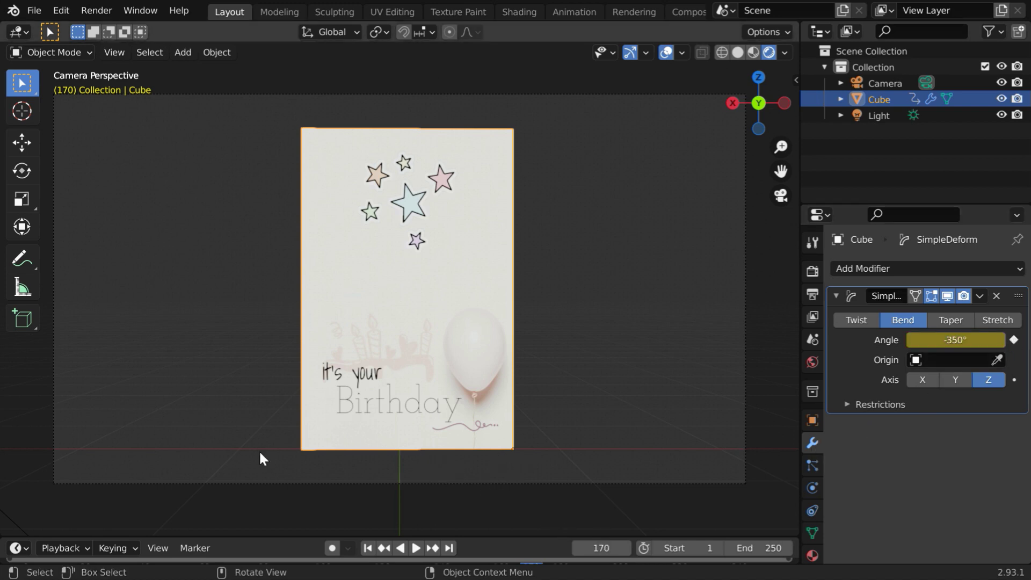
# - Go to frame 200
pyautogui.click(601, 547)
pyautogui.write('200')
pyautogui.press('Return')
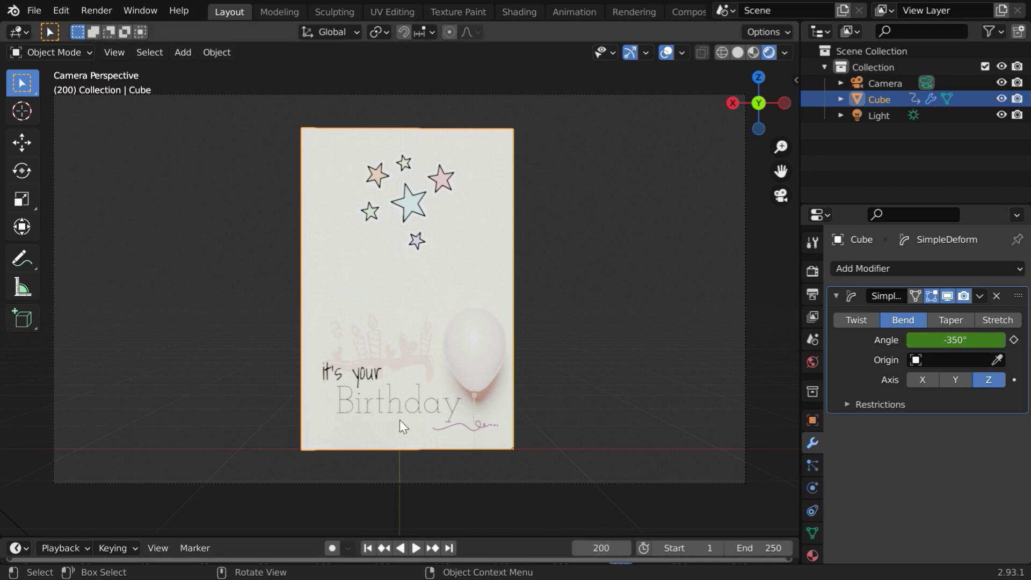
# - Turn the card to Rotation Z -450° so its HAPPY BDAY cover faces forward
pyautogui.click(813, 422)
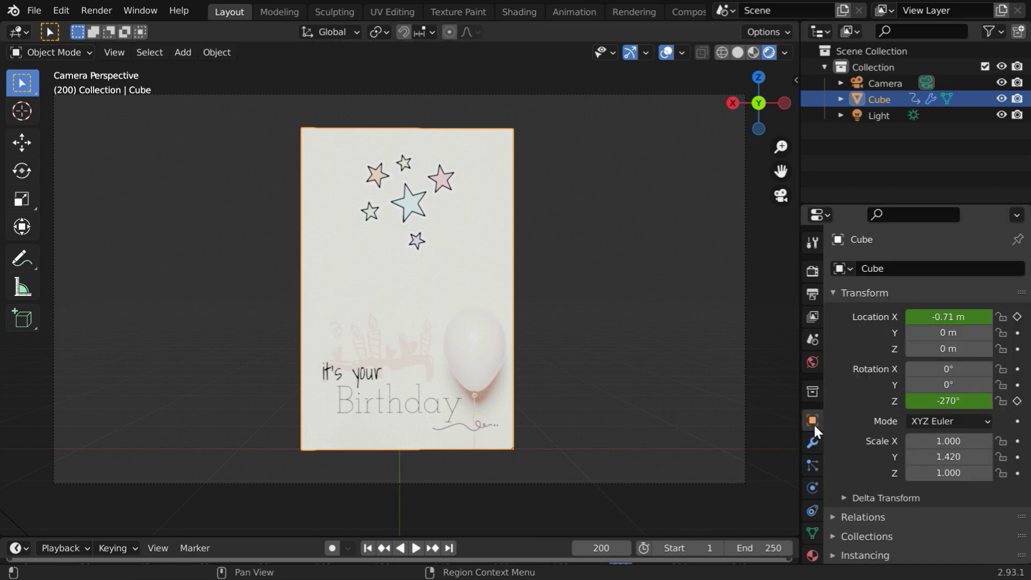
pyautogui.moveTo(937, 401); pyautogui.dragTo(864, 400)
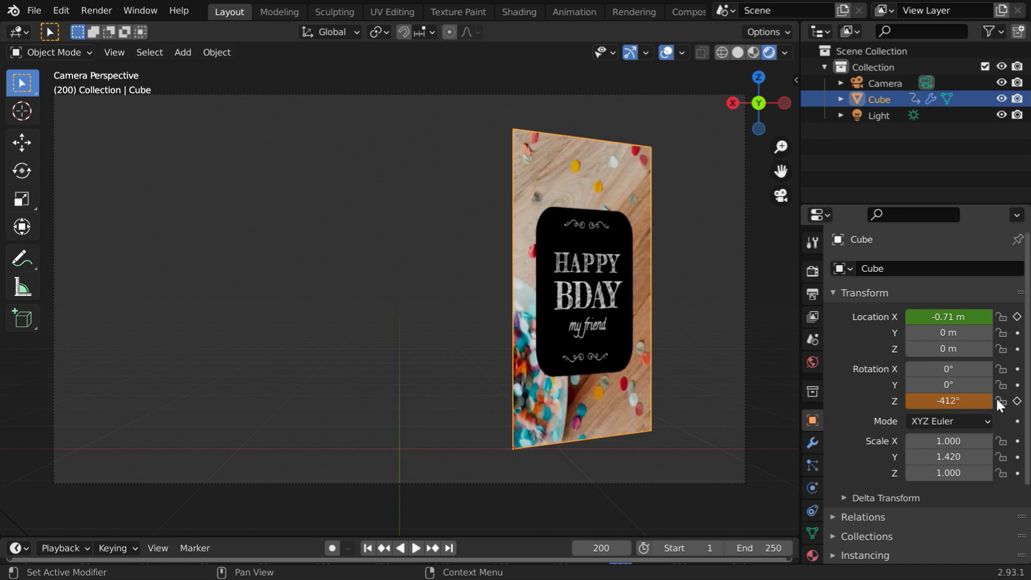
pyautogui.click(956, 406)
pyautogui.write('-')
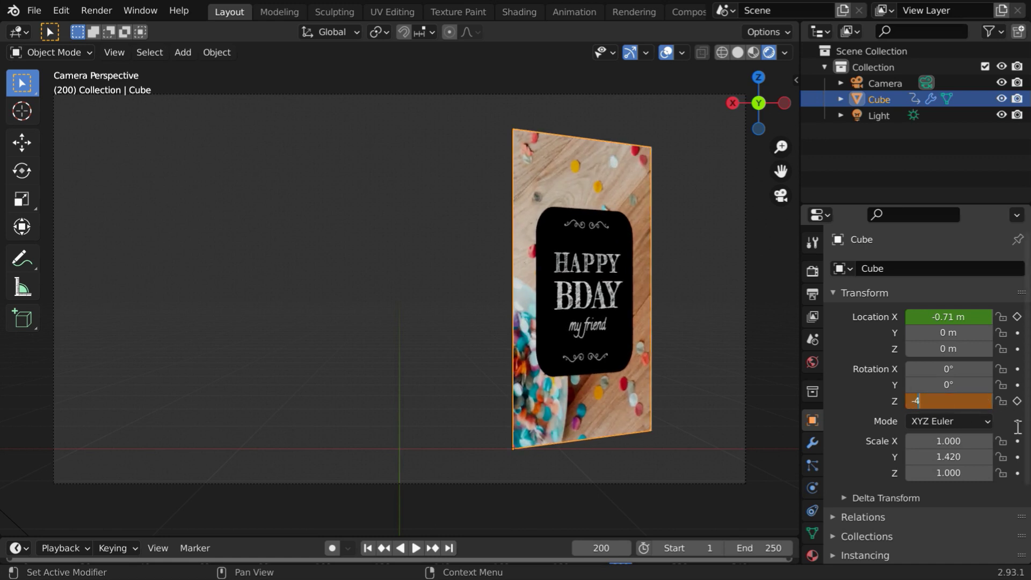
pyautogui.write('450')
pyautogui.press('Return')
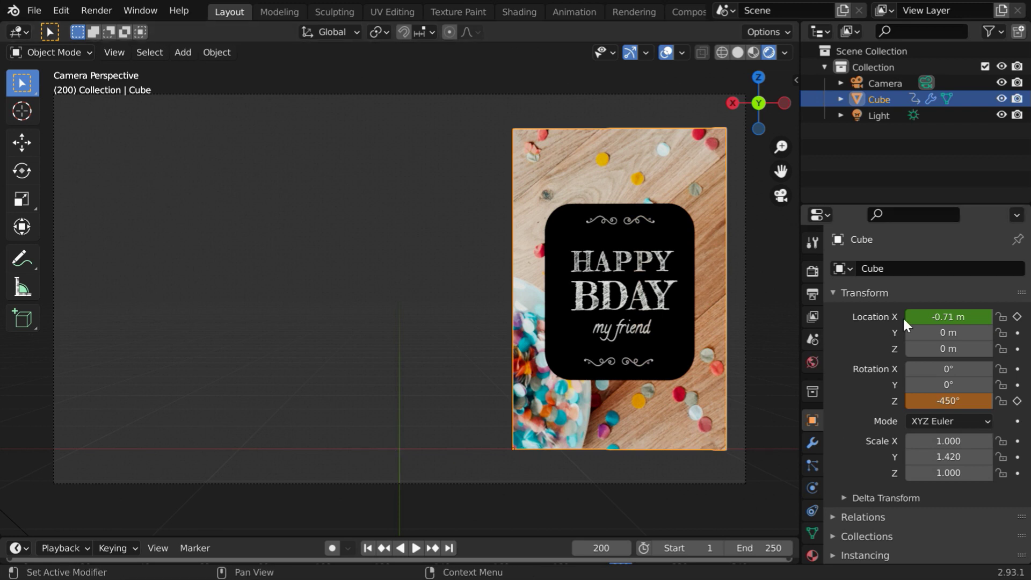
# - Move the card to Location X 0.71 m and key Location X and Rotation Z at frame 200
pyautogui.click(948, 317)
pyautogui.write('-71')
pyautogui.press('Return')
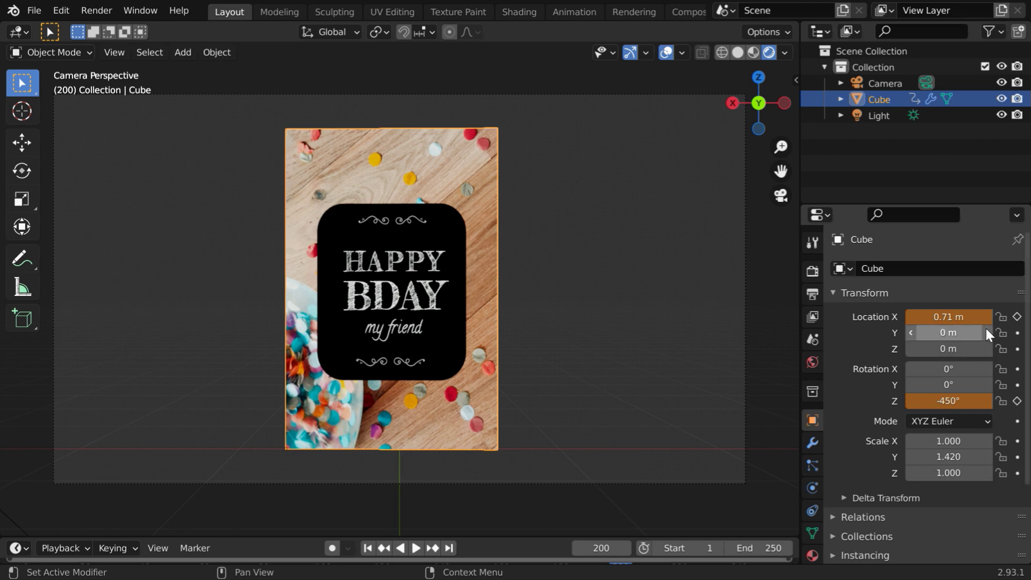
pyautogui.click(1016, 316)
pyautogui.click(1017, 400)
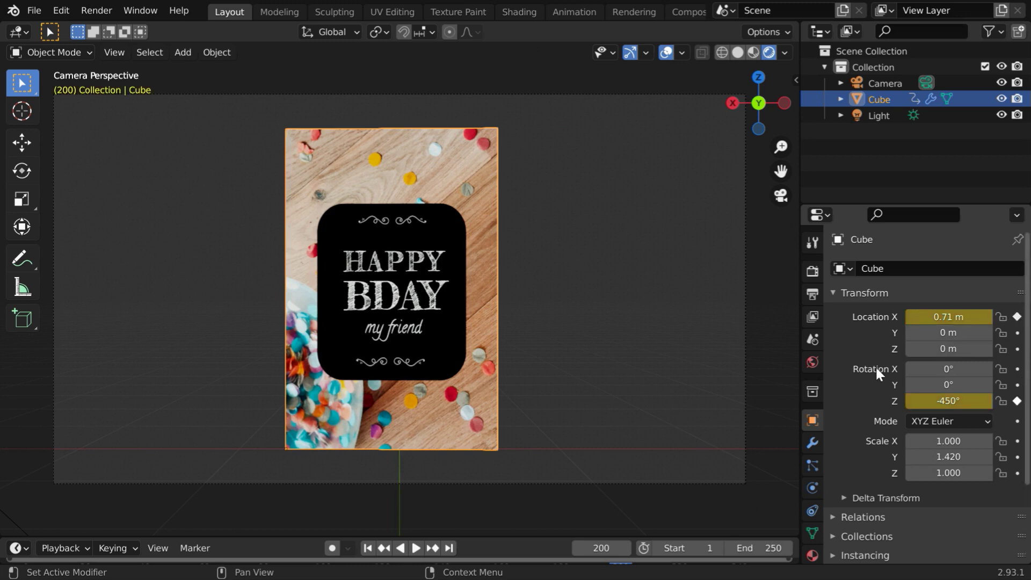
# - Rewind to the first frame and play back the card animation
pyautogui.click(368, 548)
pyautogui.click(416, 547)
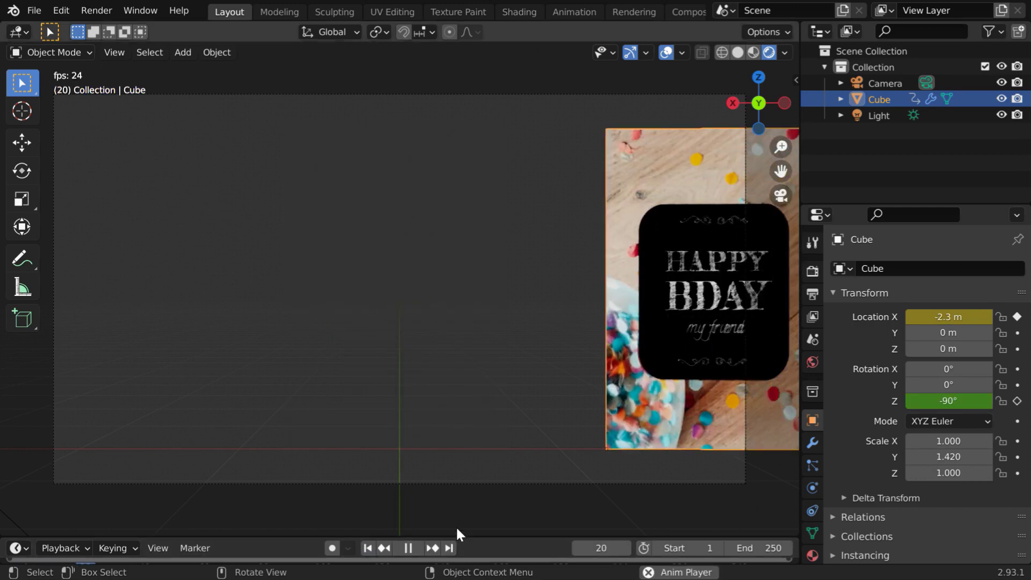